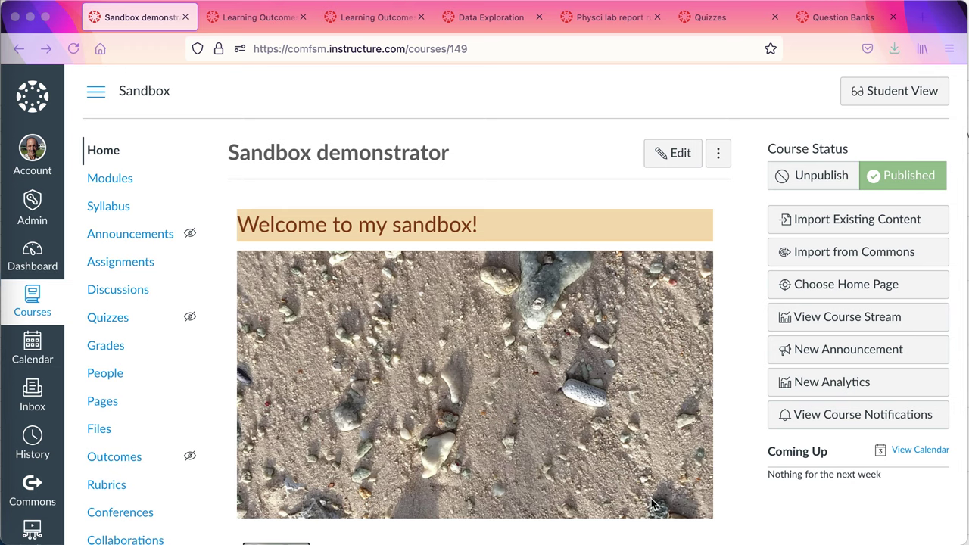
Open the Sandbox course's Outcomes page and bring up the Find Outcomes dialog.
click(113, 153)
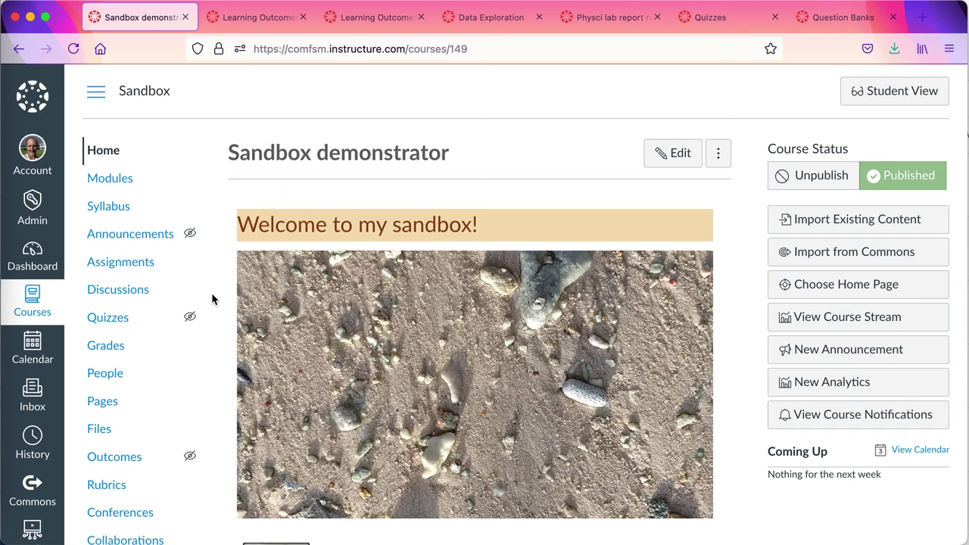
scroll(212, 297, down, 3)
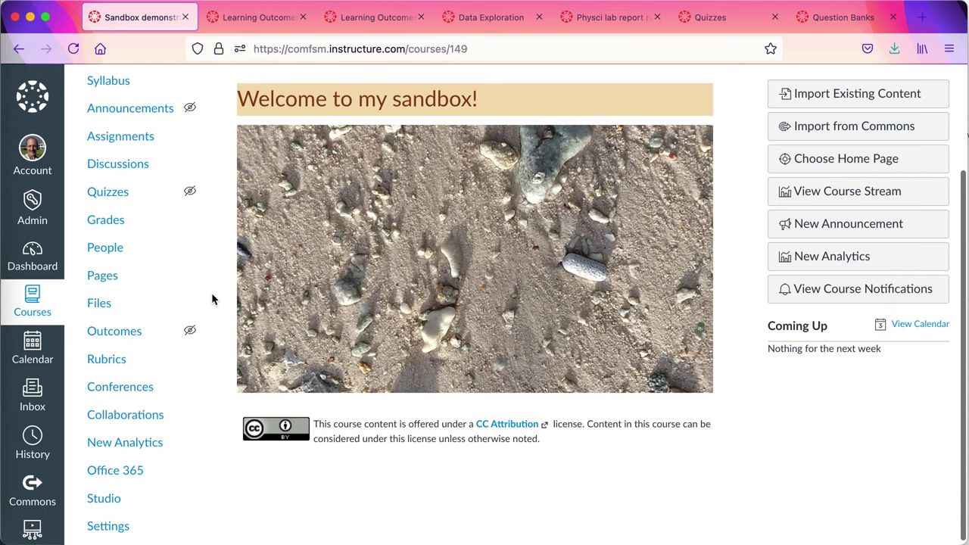
click(119, 338)
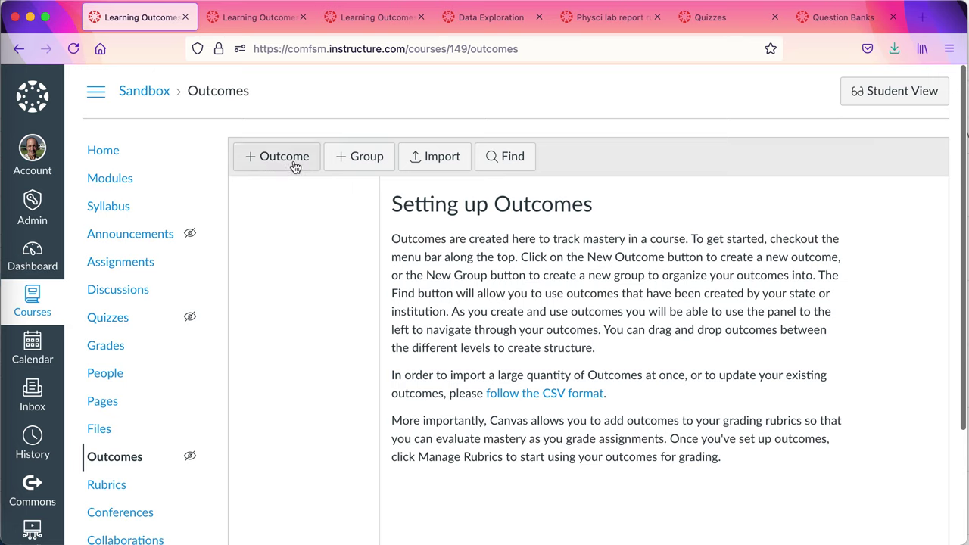
click(512, 161)
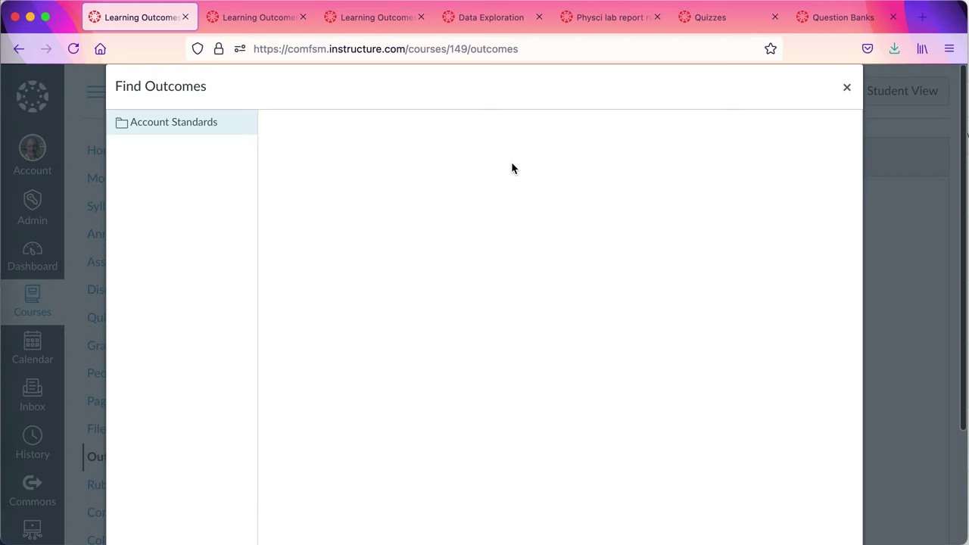
Browse the account standards through College of Micronesia-FSM to the MSSC group, and return to the Account Standards level.
click(214, 130)
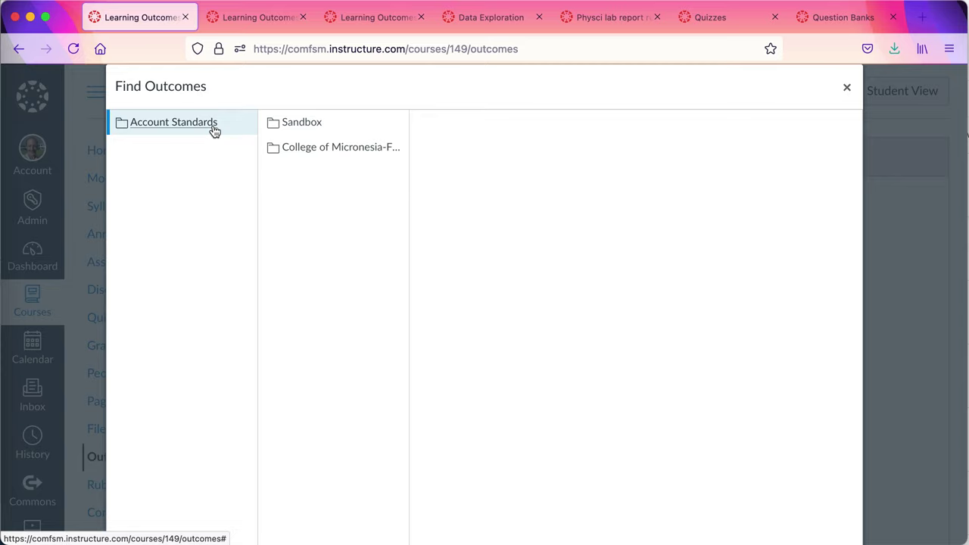
click(307, 157)
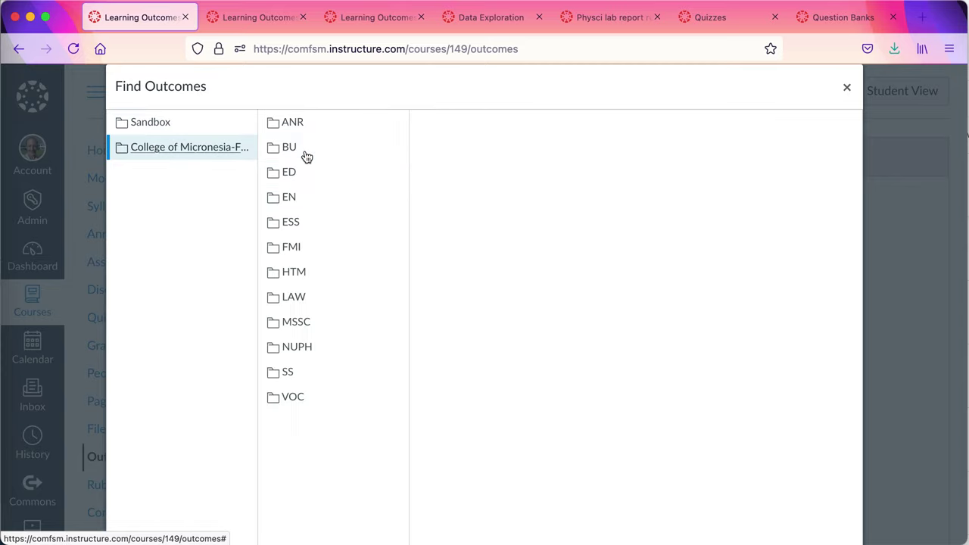
click(296, 323)
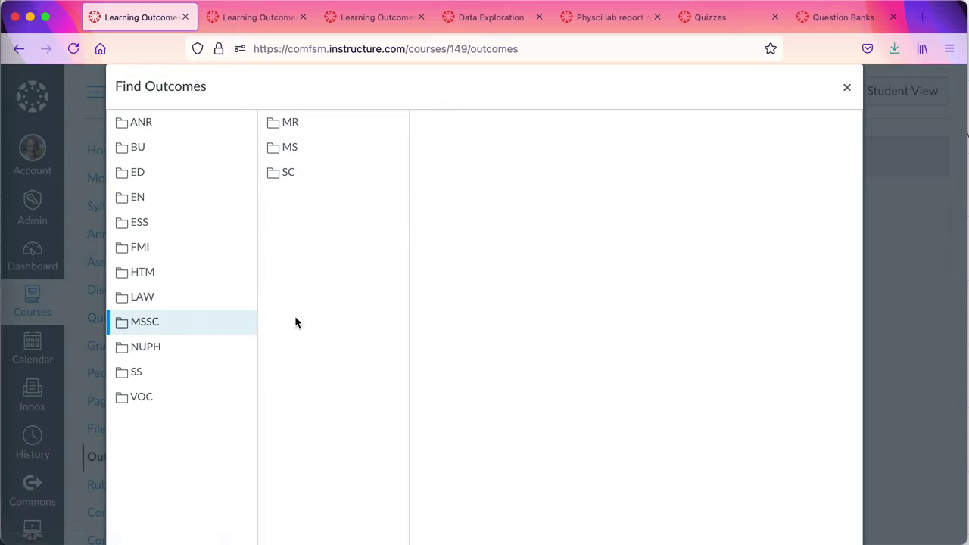
scroll(231, 245, left, 2)
scroll(232, 246, left, 5)
click(229, 238)
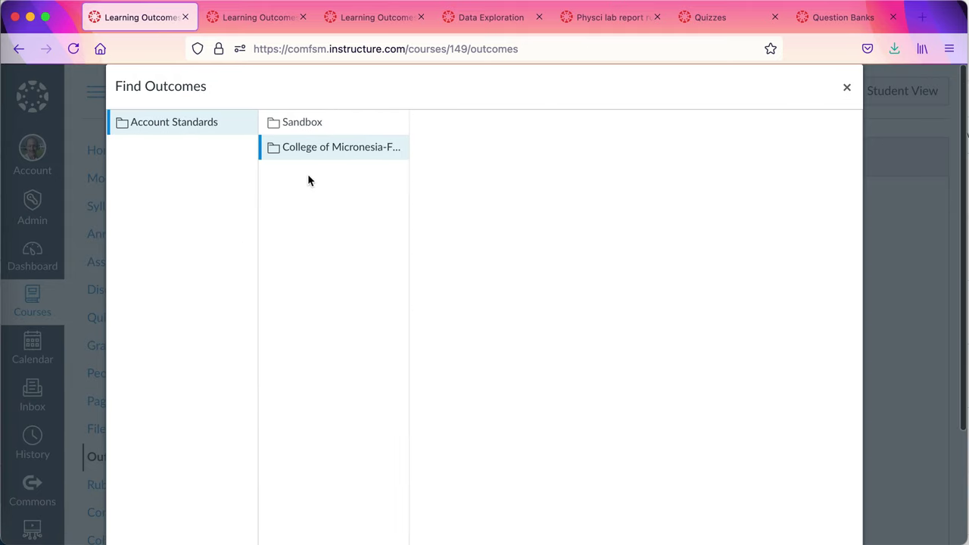
click(195, 124)
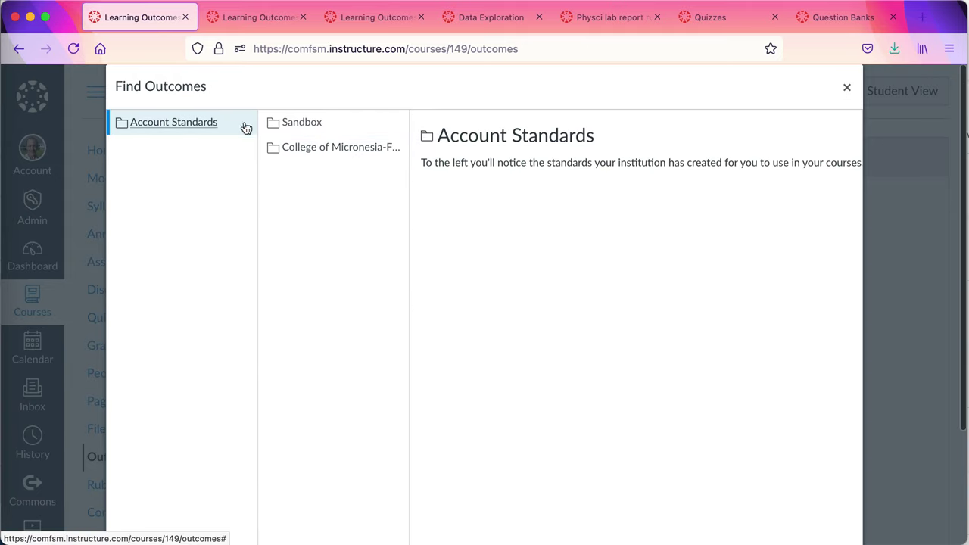
Import outcome MS150.1 from the College of Micronesia-FSM, MSSC, MS group into the Sandbox demonstrator course.
click(324, 157)
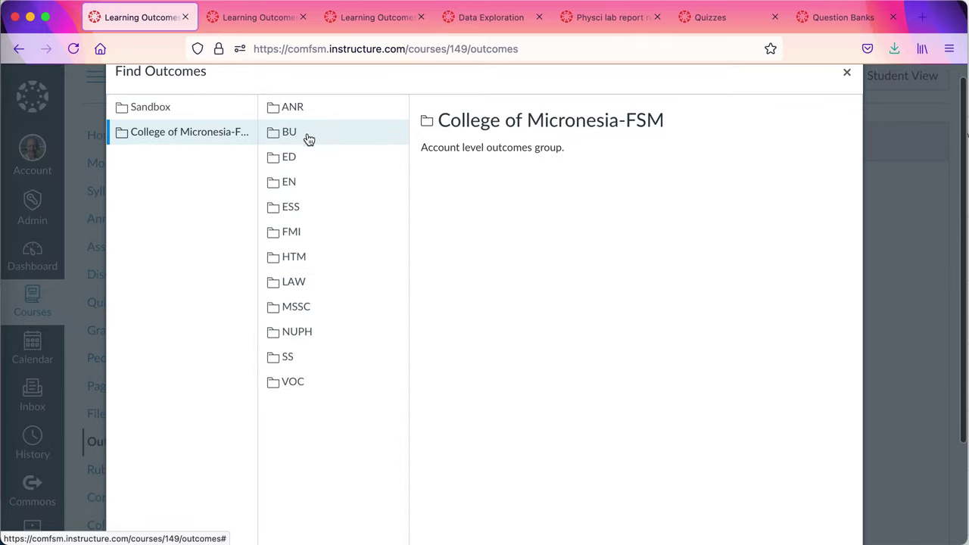
click(316, 310)
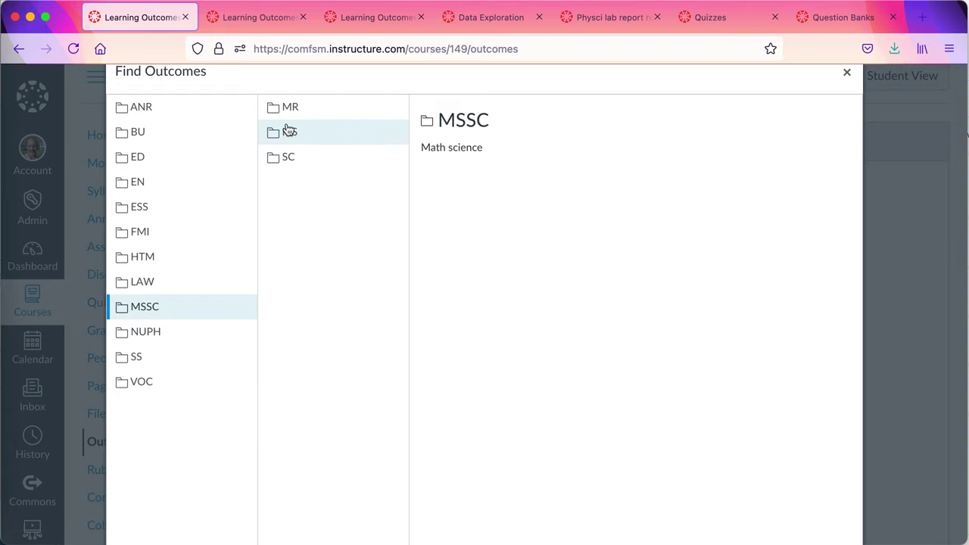
click(289, 133)
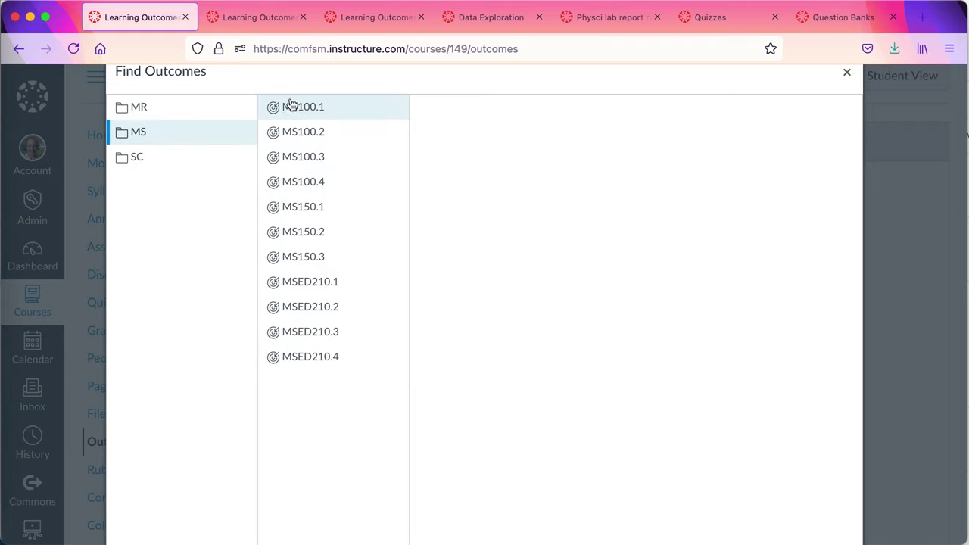
click(315, 217)
scroll(538, 275, down, 5)
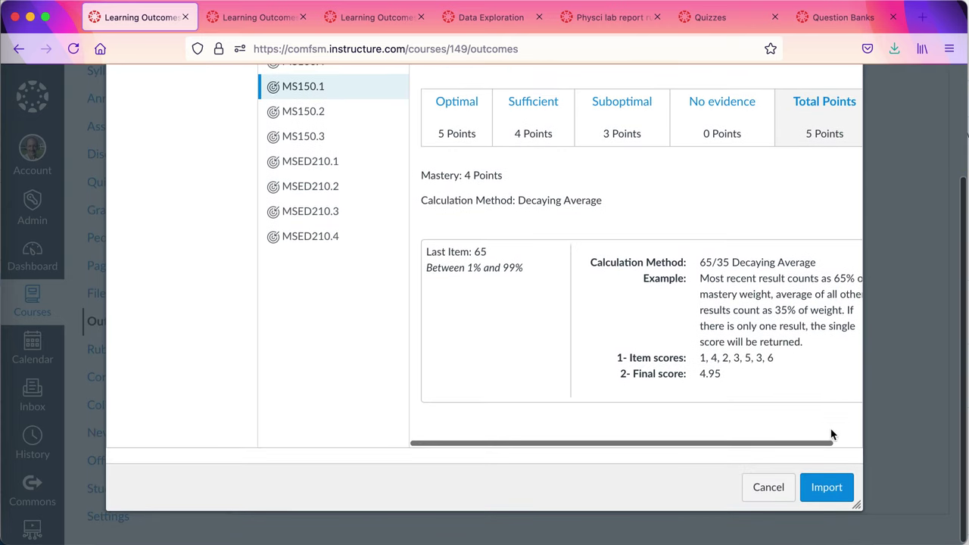
click(825, 487)
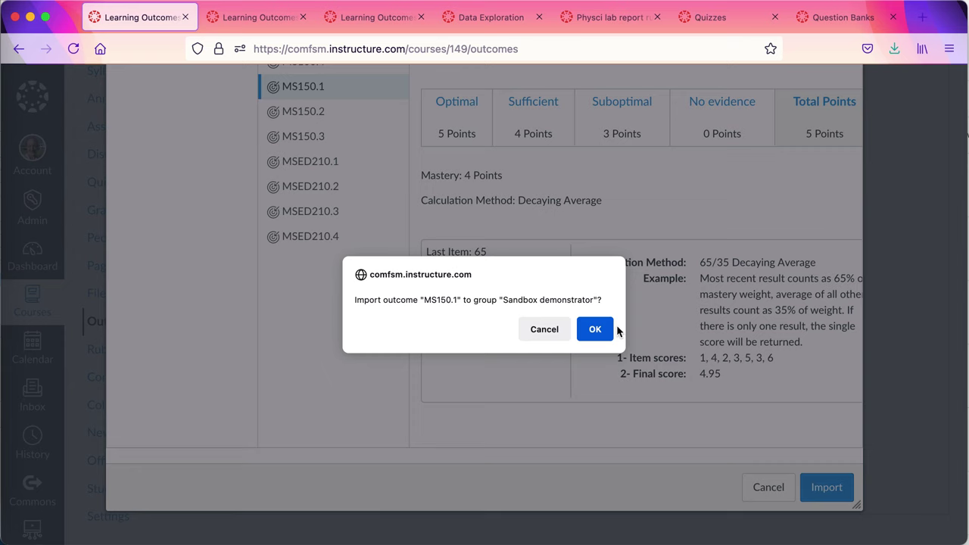
click(595, 329)
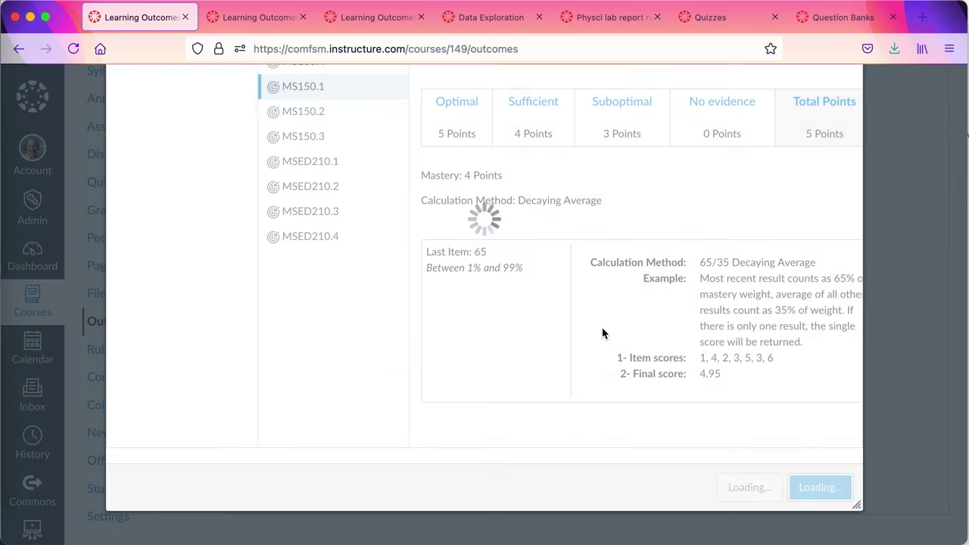
scroll(305, 285, up, 2)
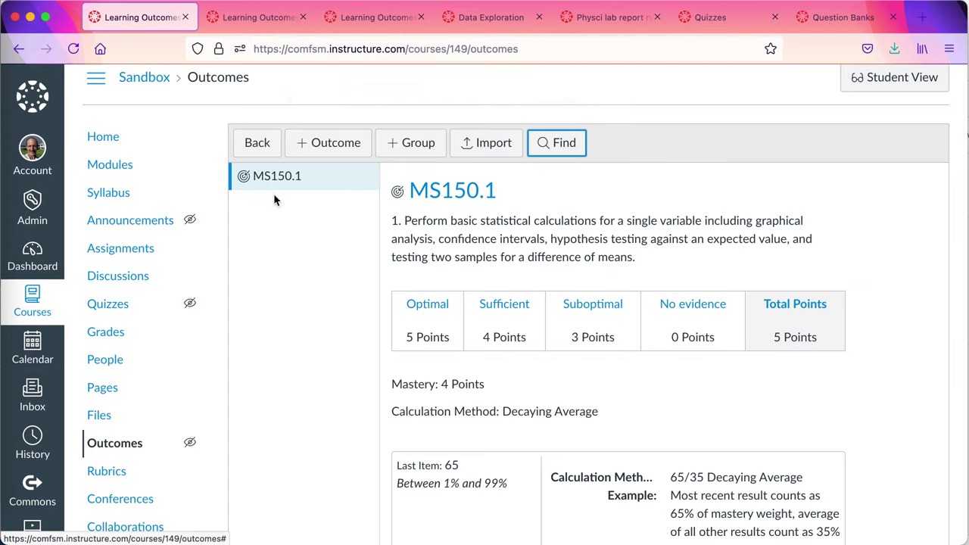
Look through the institution's EN and ESL outcome groups in Find Outcomes, and close it without importing anything.
click(551, 144)
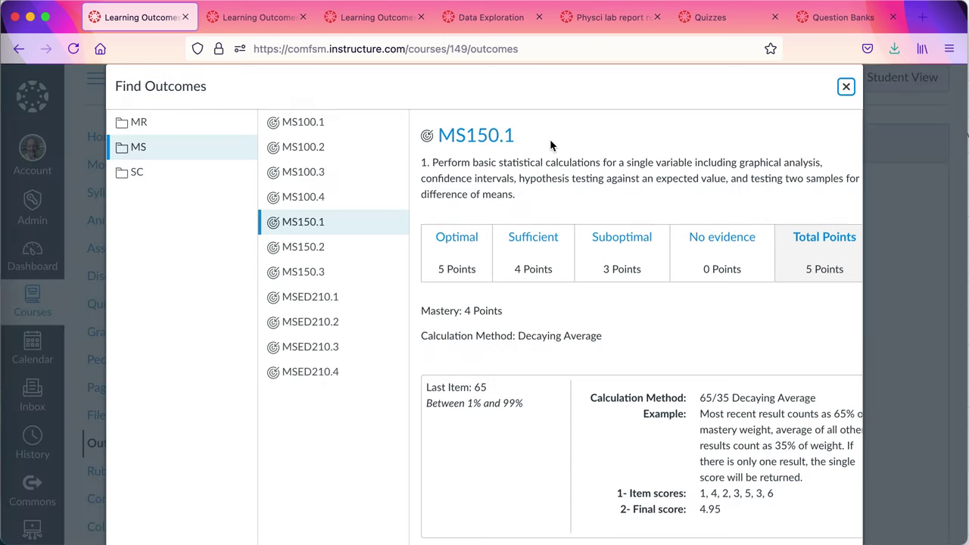
click(150, 124)
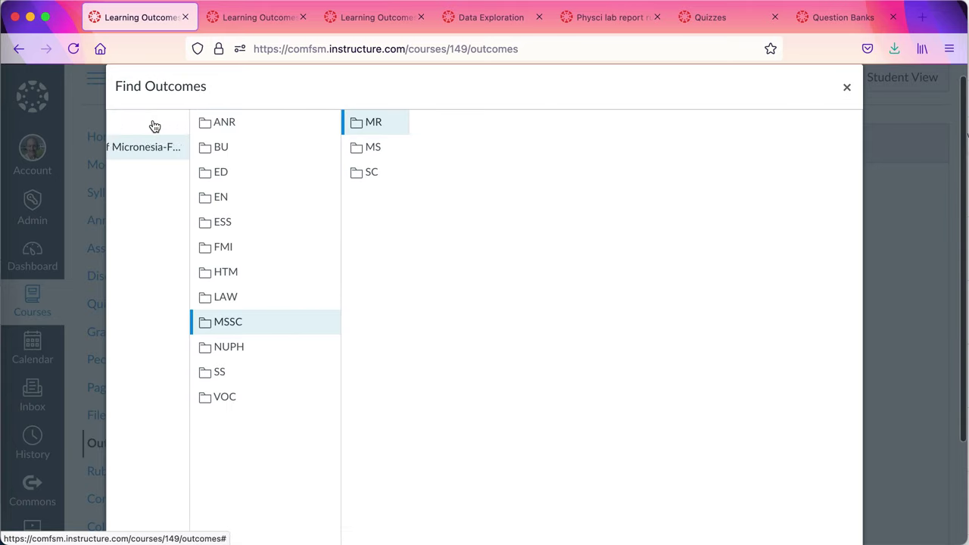
click(282, 205)
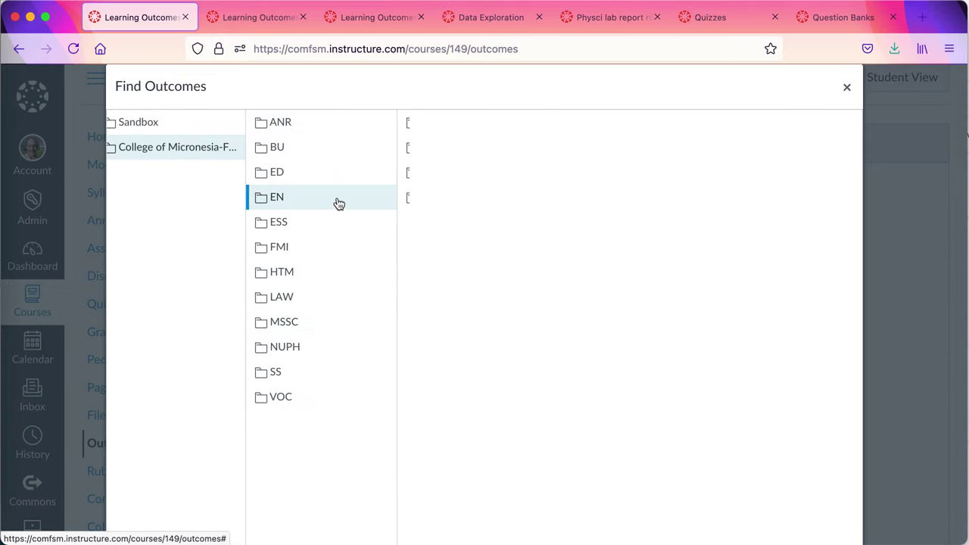
click(322, 150)
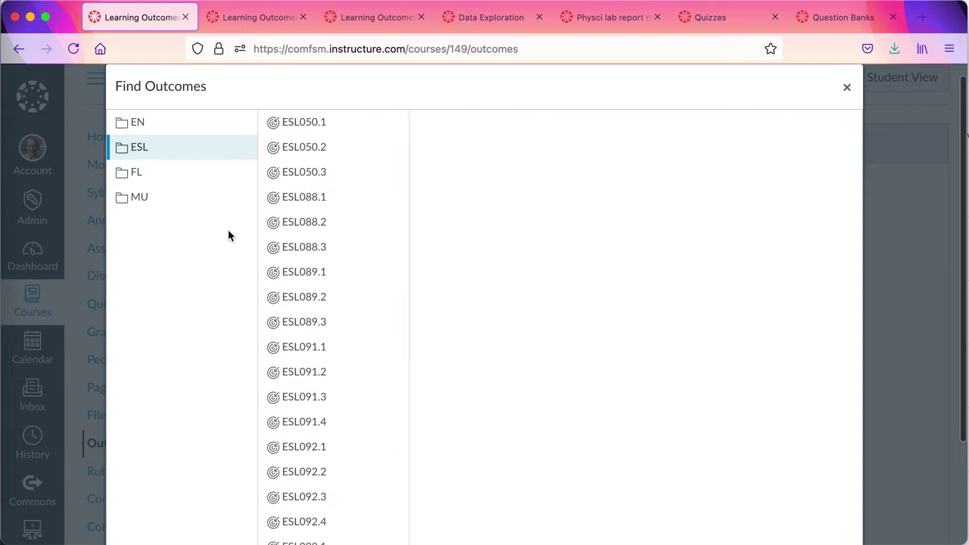
click(845, 88)
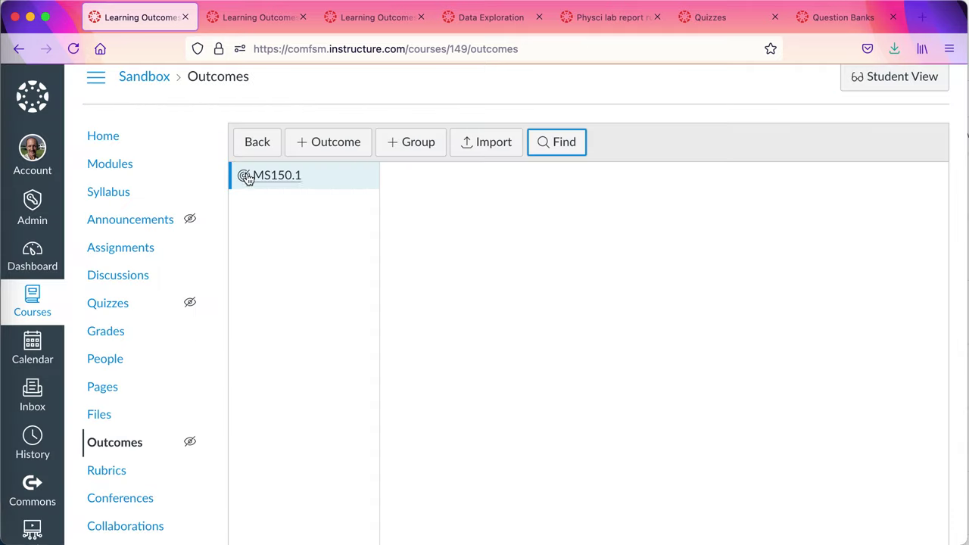
In the MS 150 course outcomes, view Stats 3.1 and examine the blank new-outcome form without creating an outcome.
click(280, 18)
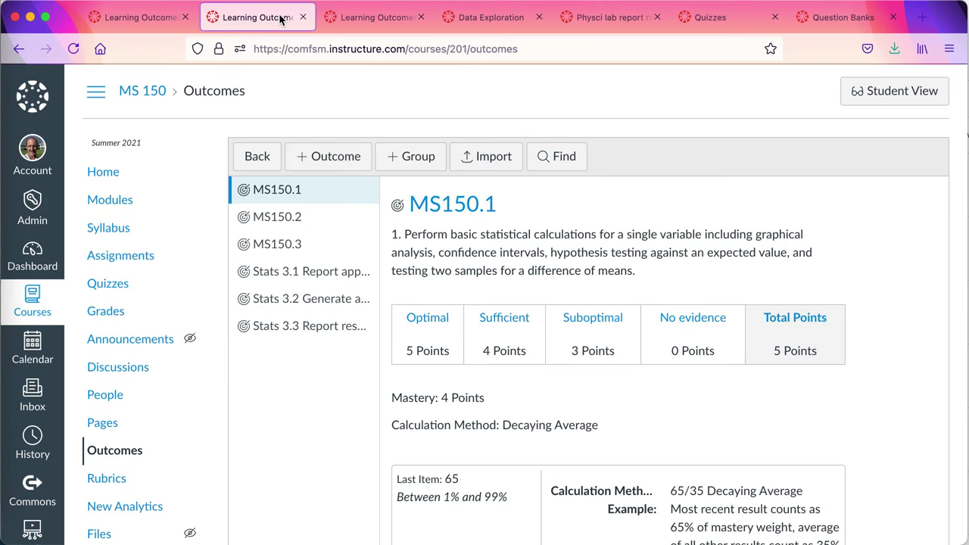
click(297, 276)
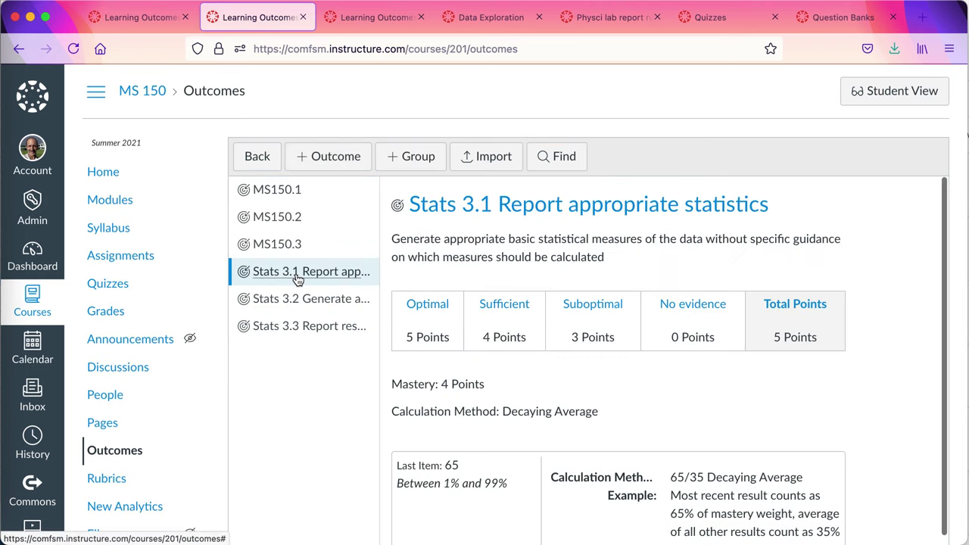
click(333, 165)
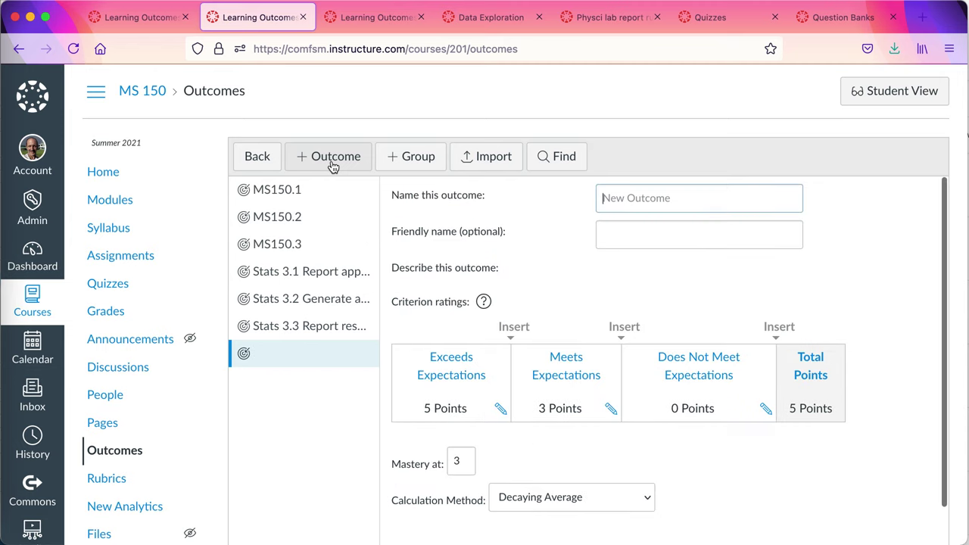
scroll(735, 346, down, 6)
scroll(735, 354, down, 4)
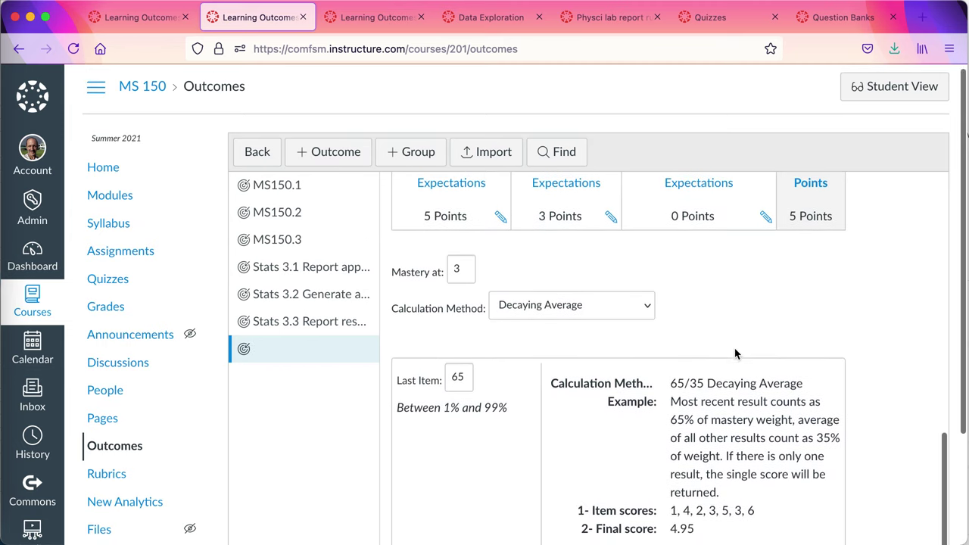
click(759, 467)
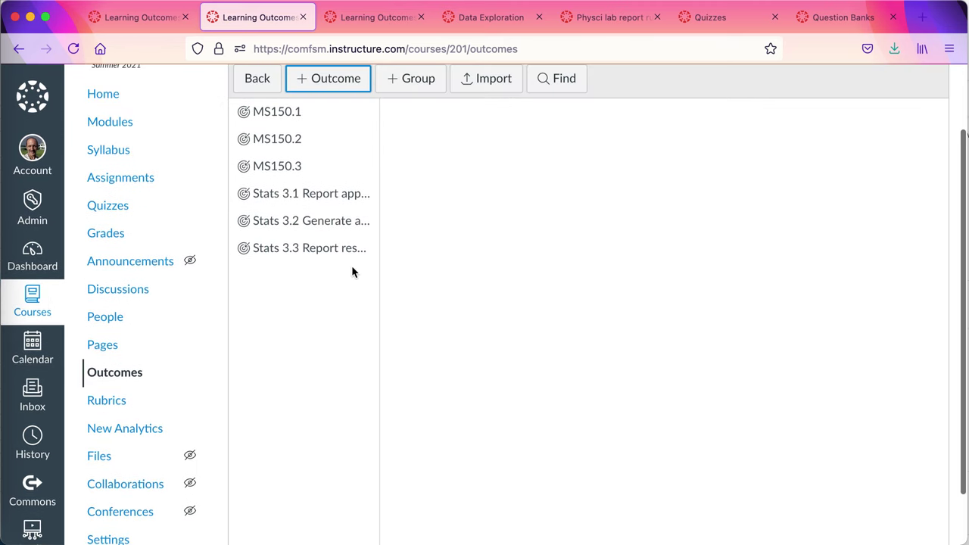
Review the details of the MS 150 outcomes, from Stats 3.1 to 3.3 and from MS150.1 to MS150.3.
click(366, 198)
click(340, 234)
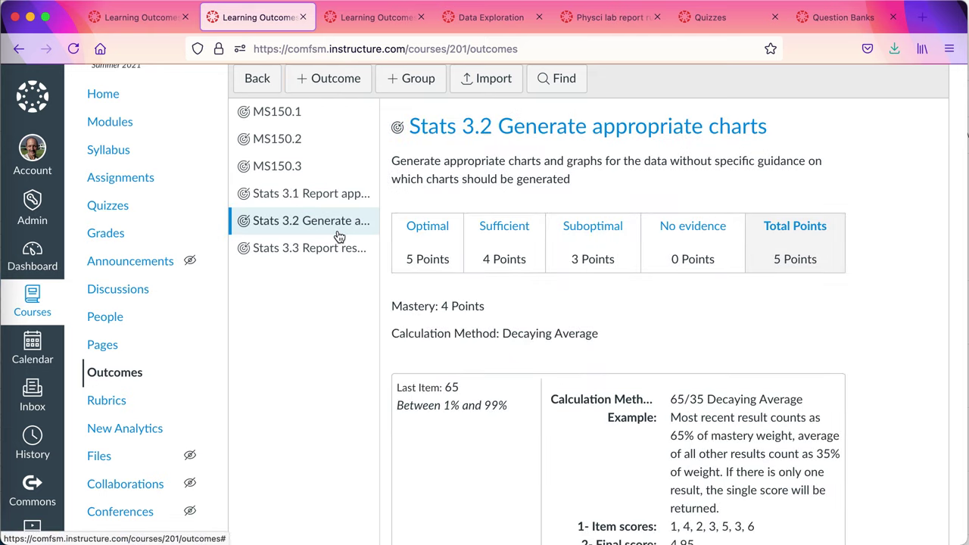
click(337, 254)
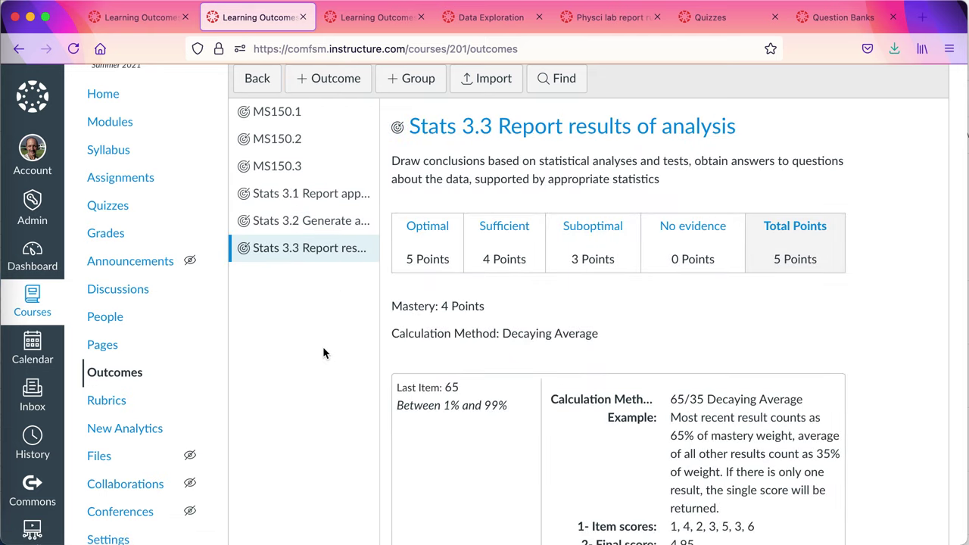
click(313, 114)
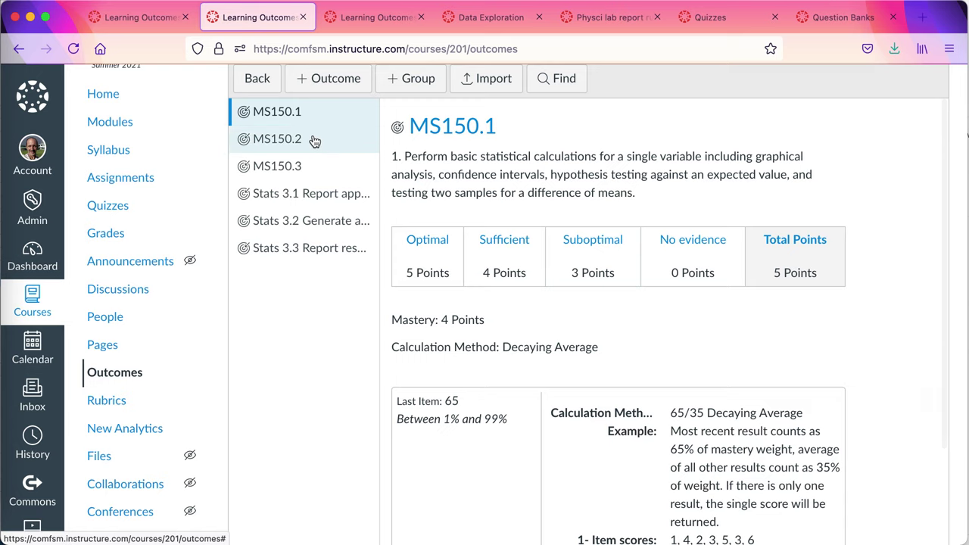
click(314, 141)
click(313, 170)
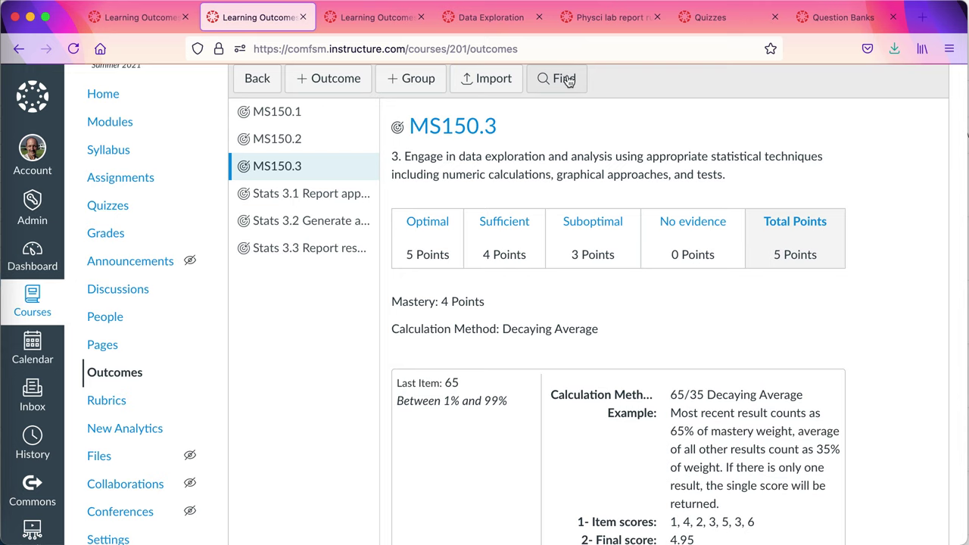
Switch to the SC 130 course outcomes and review outcomes SC130.1 to SC130.4.
click(399, 23)
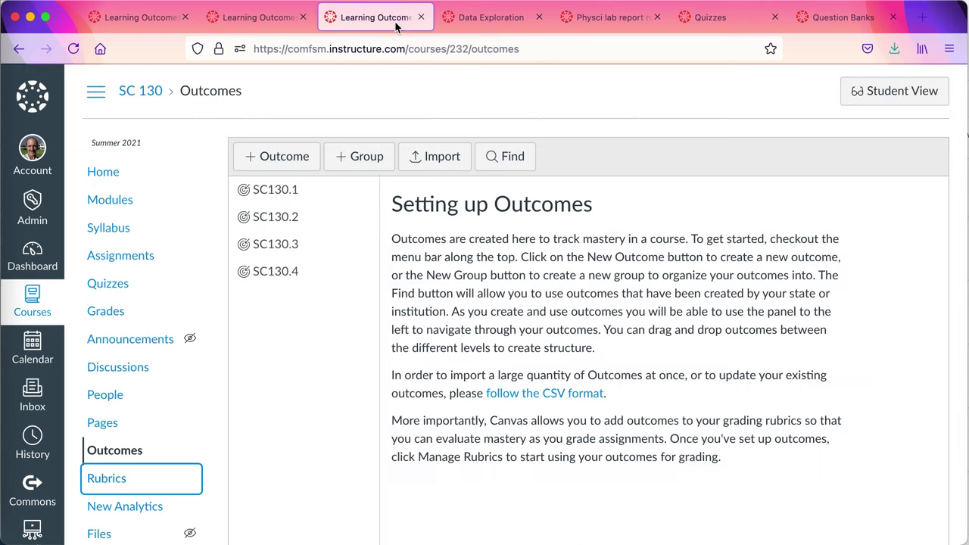
click(293, 191)
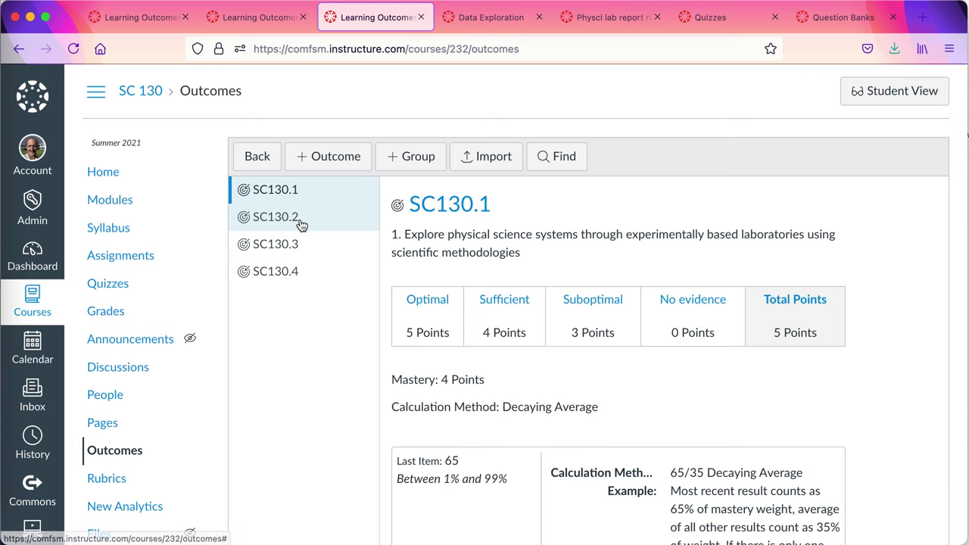
click(299, 220)
click(302, 249)
click(297, 275)
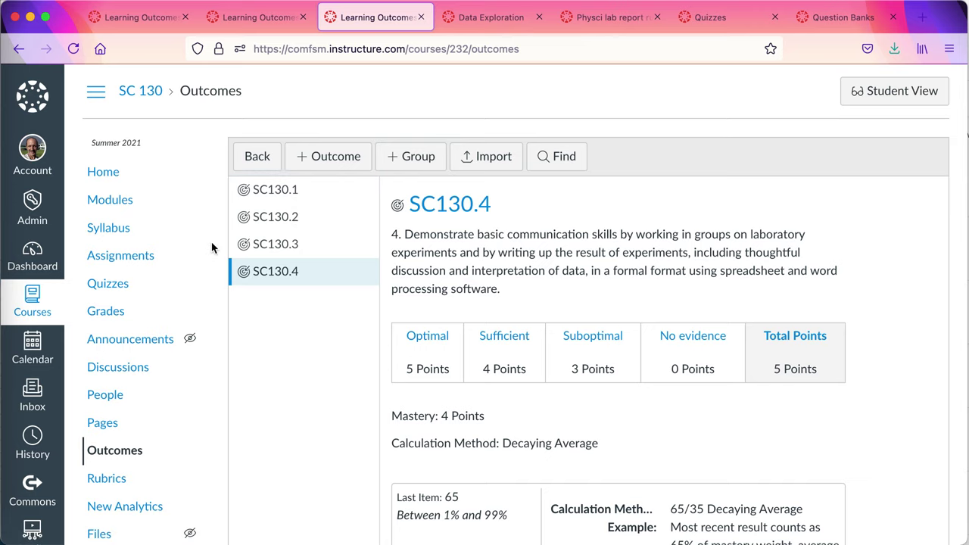
scroll(212, 247, down, 2)
scroll(212, 247, up, 2)
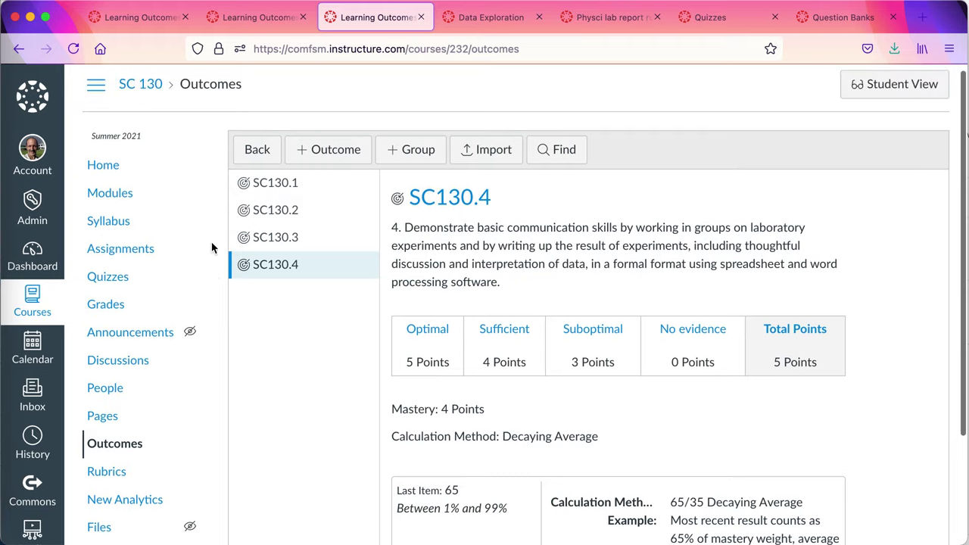
right_click(212, 247)
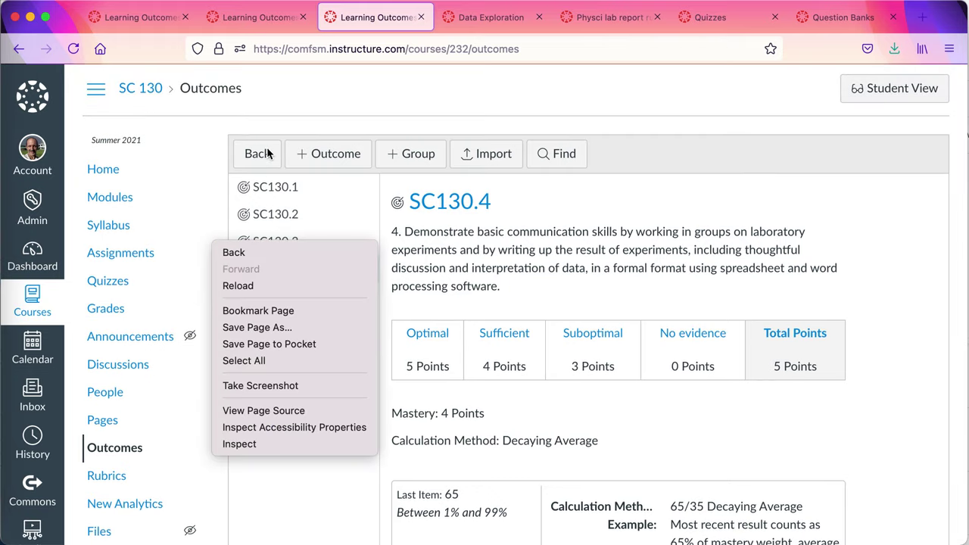
Switch to the Sandbox course, view outcome MS150.1, and start a new course rubric.
click(139, 17)
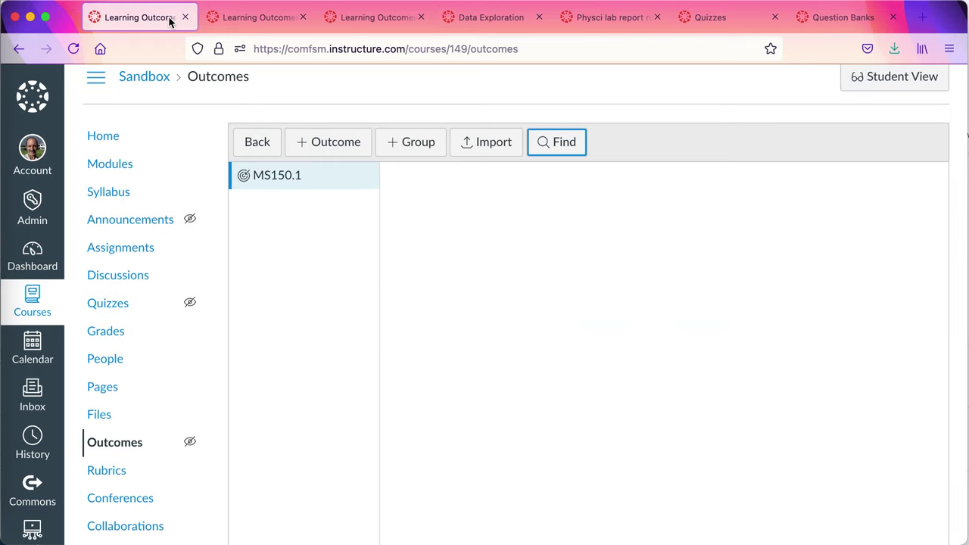
click(309, 186)
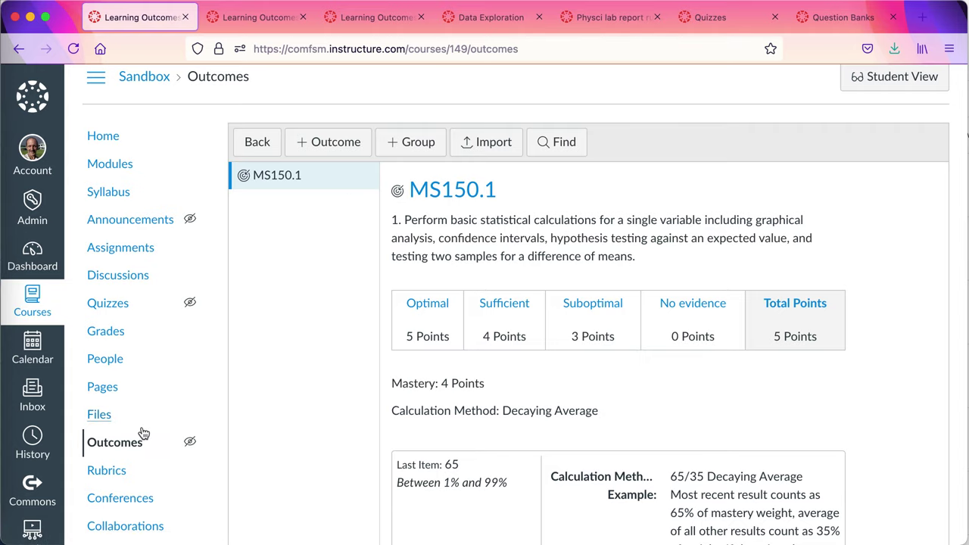
click(109, 474)
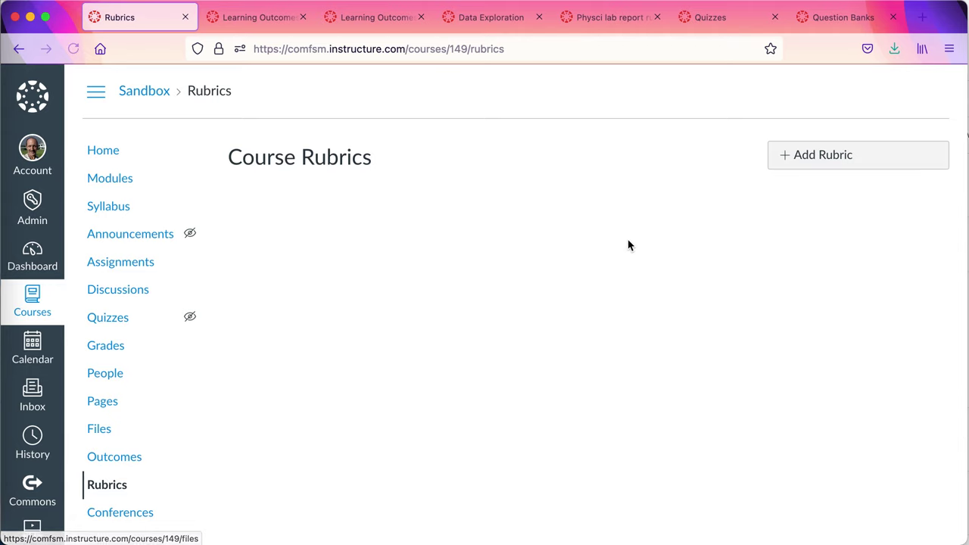
click(825, 156)
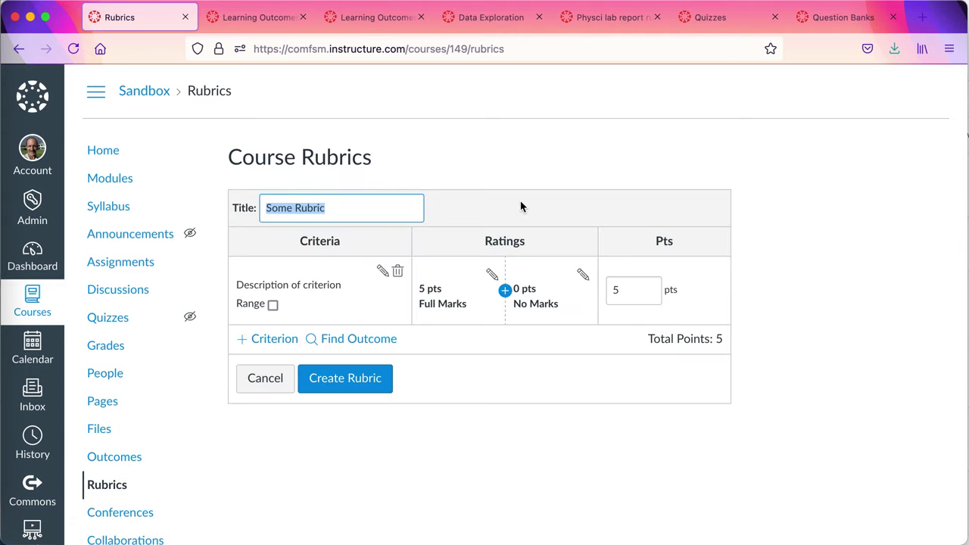
Import outcome MS150.1 into the new rubric as a criterion used for scoring.
click(342, 339)
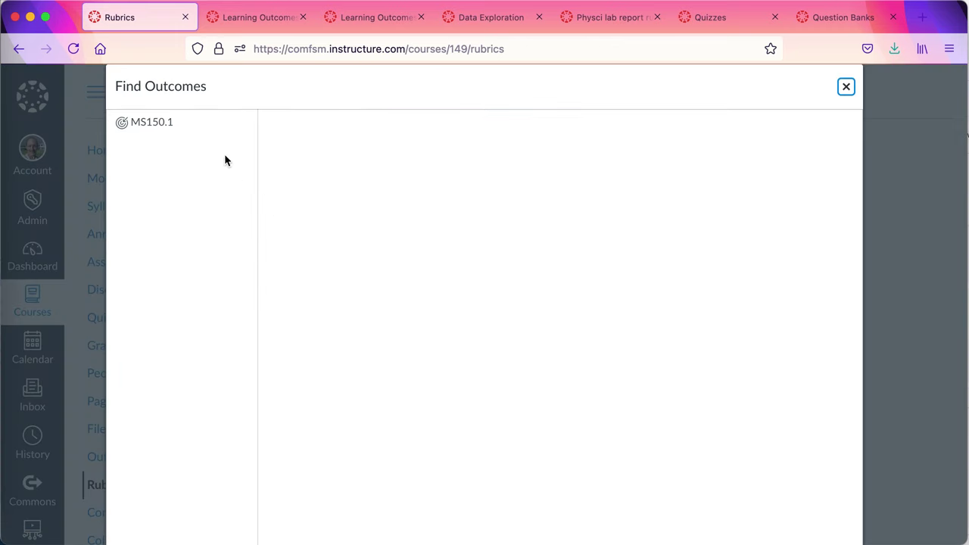
click(171, 122)
scroll(590, 281, down, 4)
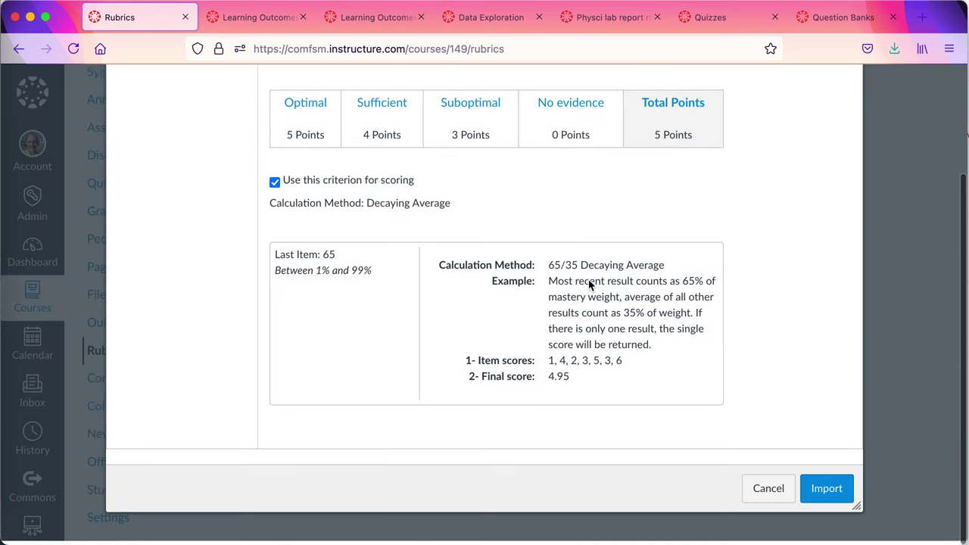
click(824, 491)
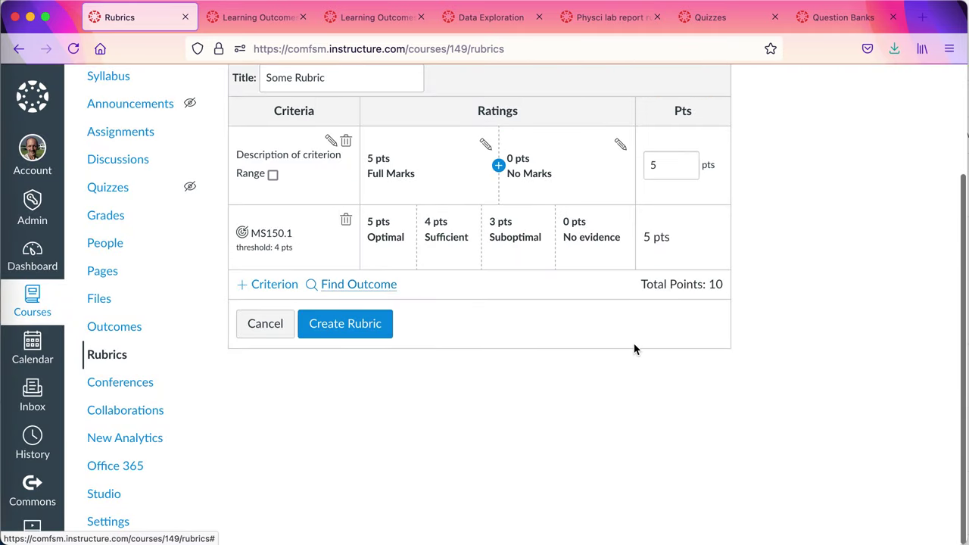
Remove the default 'Description of criterion' row and create the rubric under the title Some Rubric.
scroll(489, 341, up, 2)
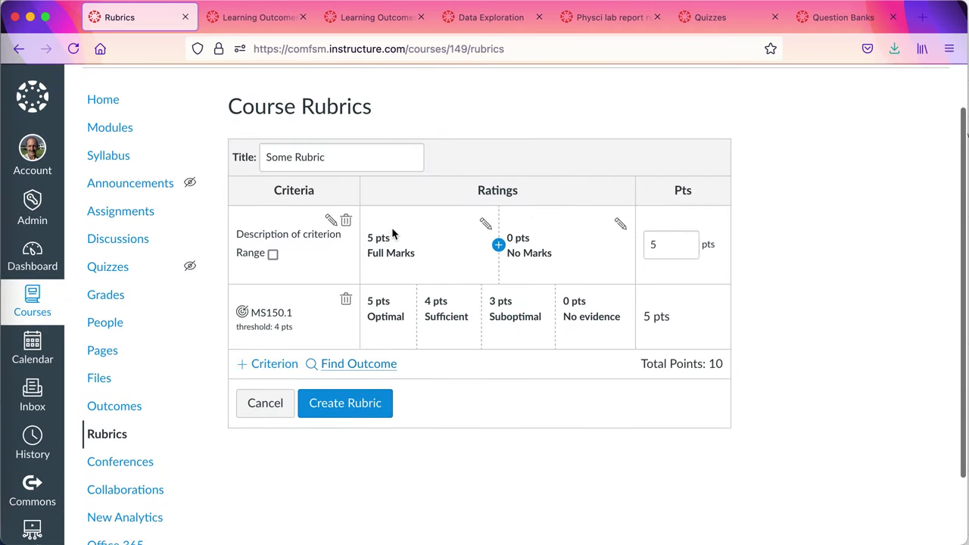
click(346, 221)
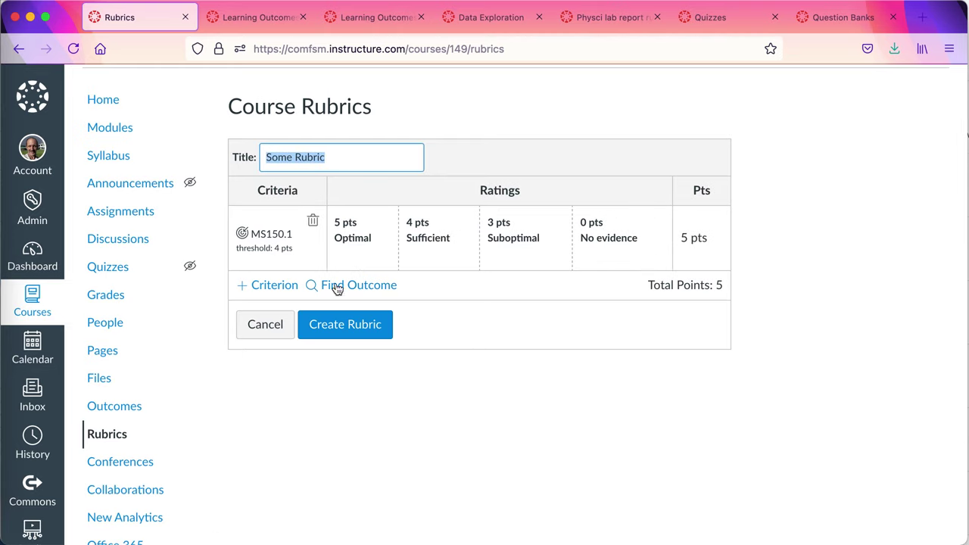
click(358, 336)
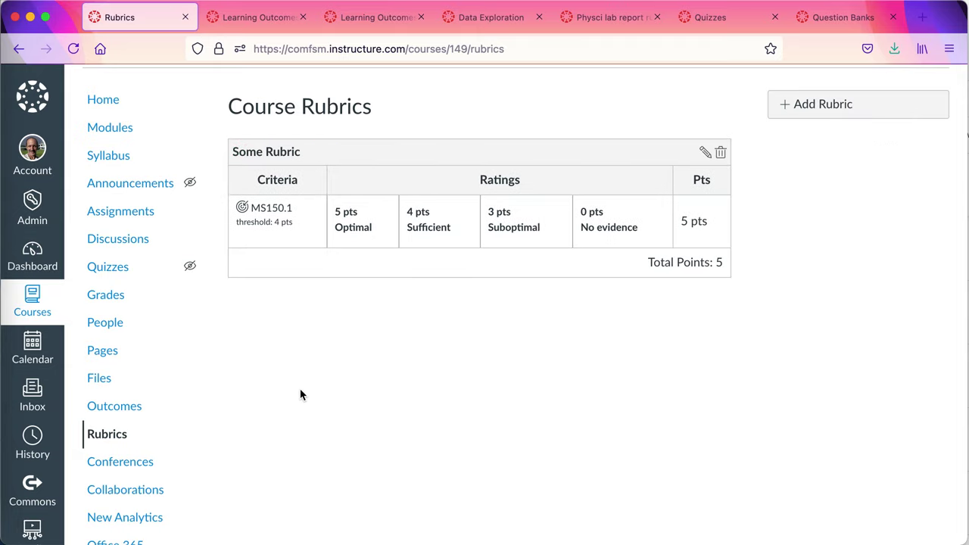
scroll(300, 394, down, 1)
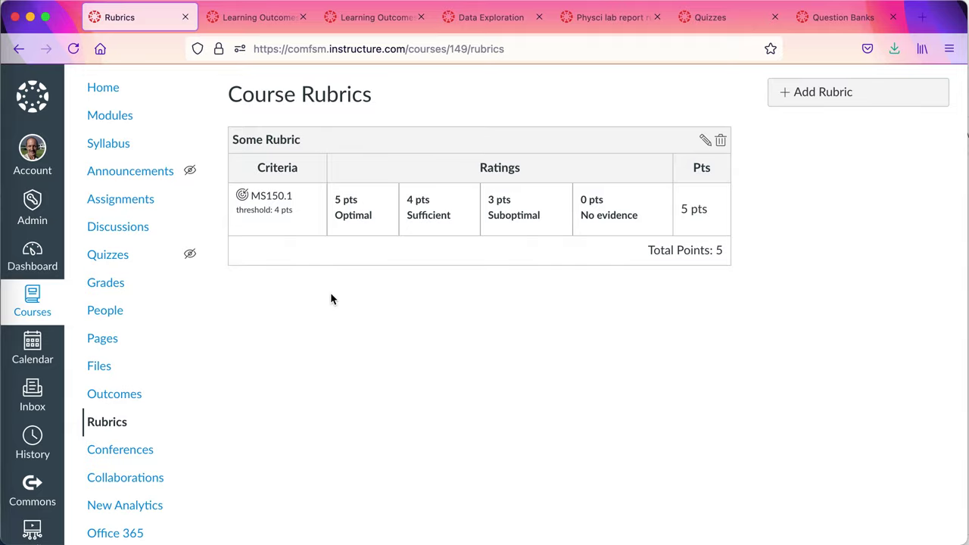
scroll(331, 299, up, 2)
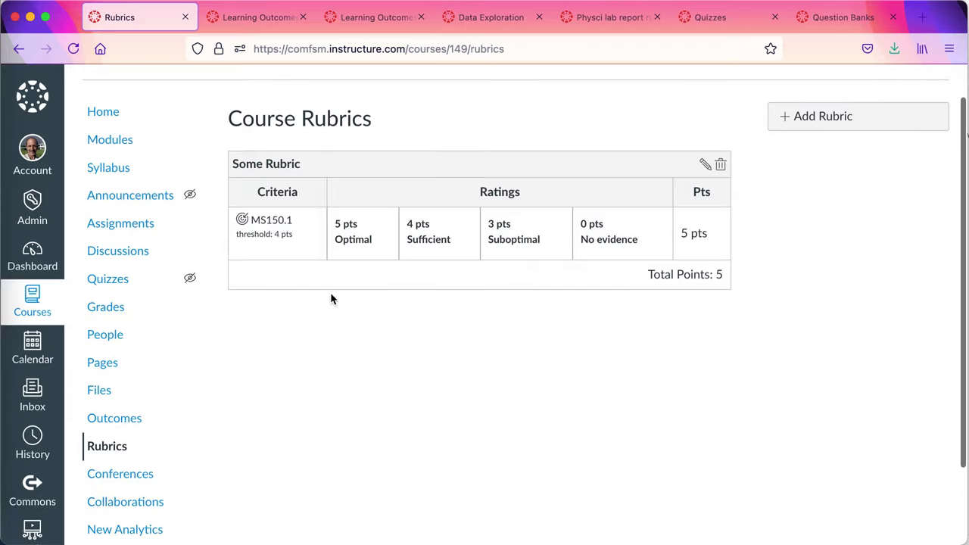
Start a new assignment in the Sandbox course named 'New assignment' with the body text 'Description'.
click(132, 233)
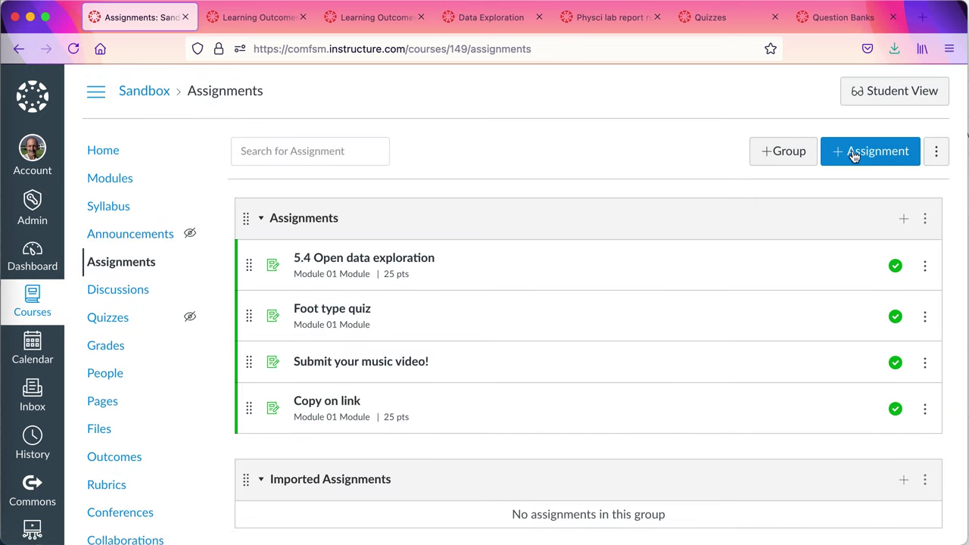
click(853, 155)
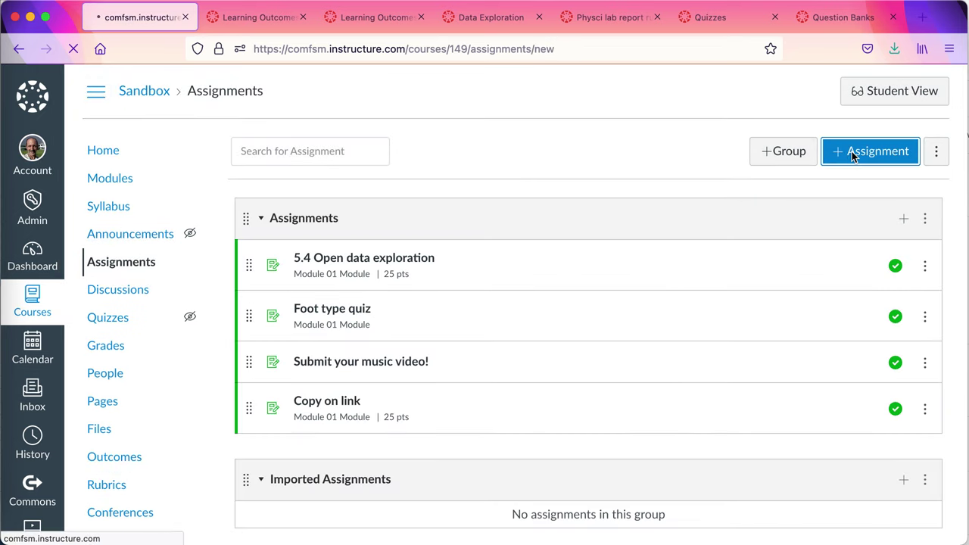
click(551, 193)
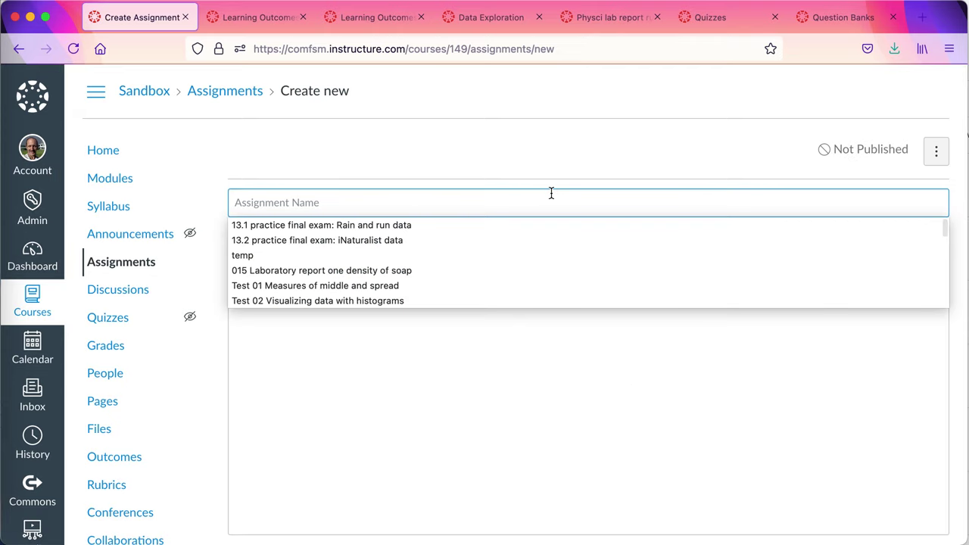
text(New assignment)
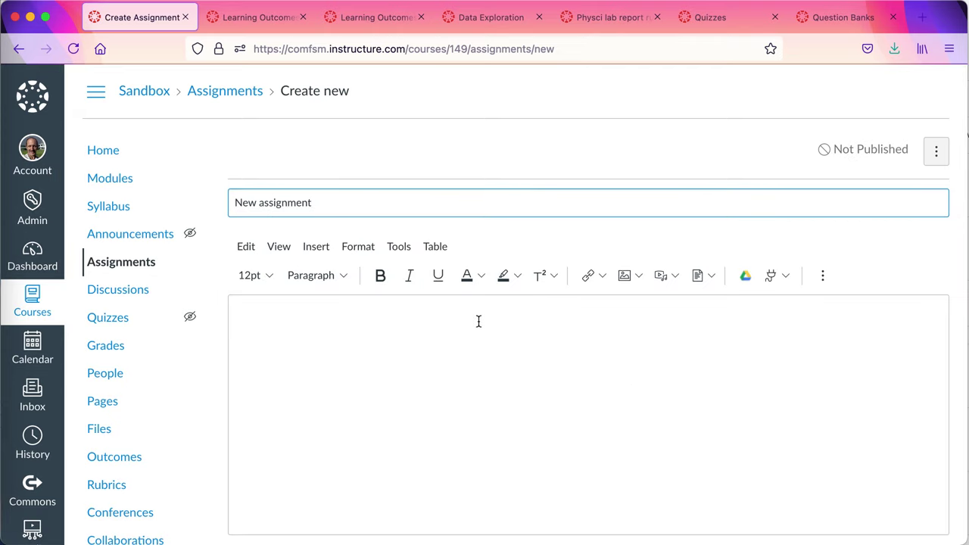
click(478, 322)
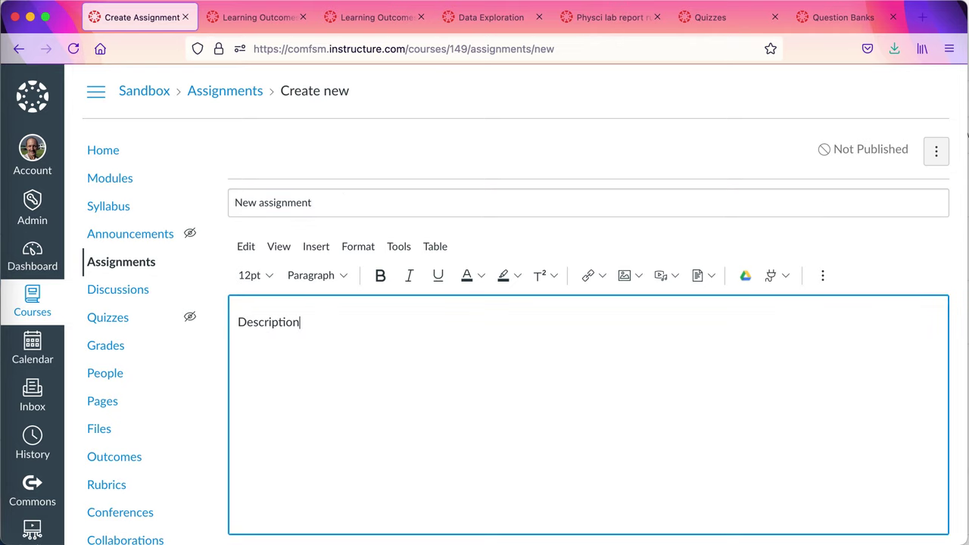
Set the assignment's submission type to Online and allow File Uploads.
scroll(522, 303, down, 7)
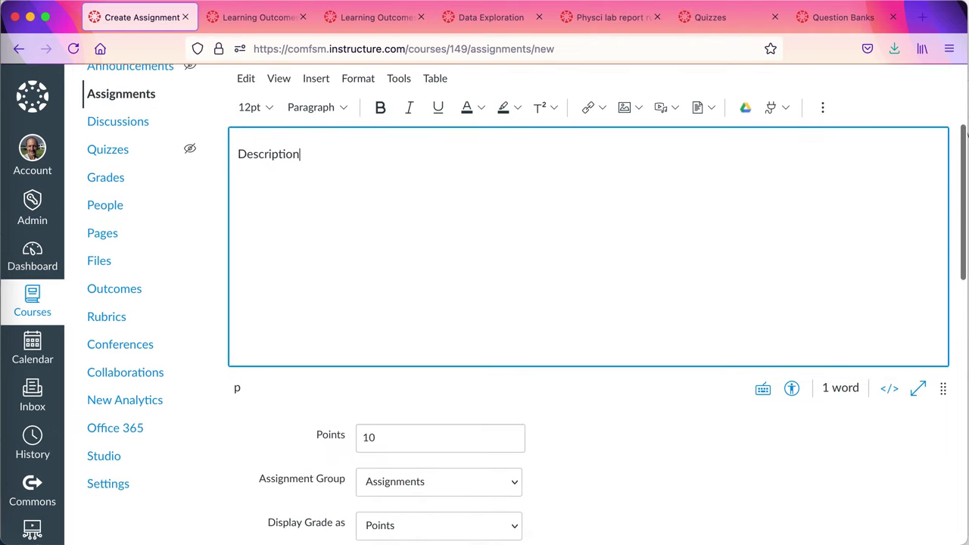
scroll(478, 317, down, 6)
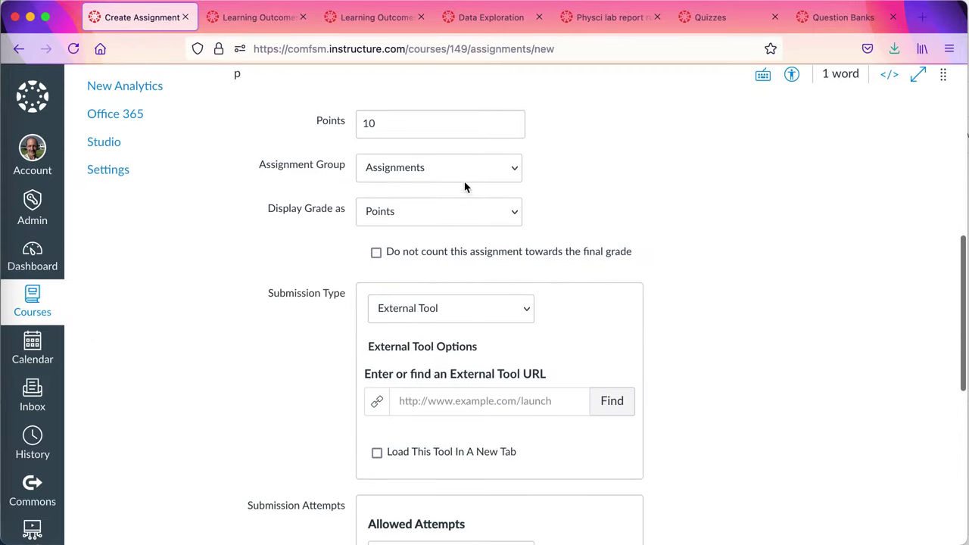
click(491, 318)
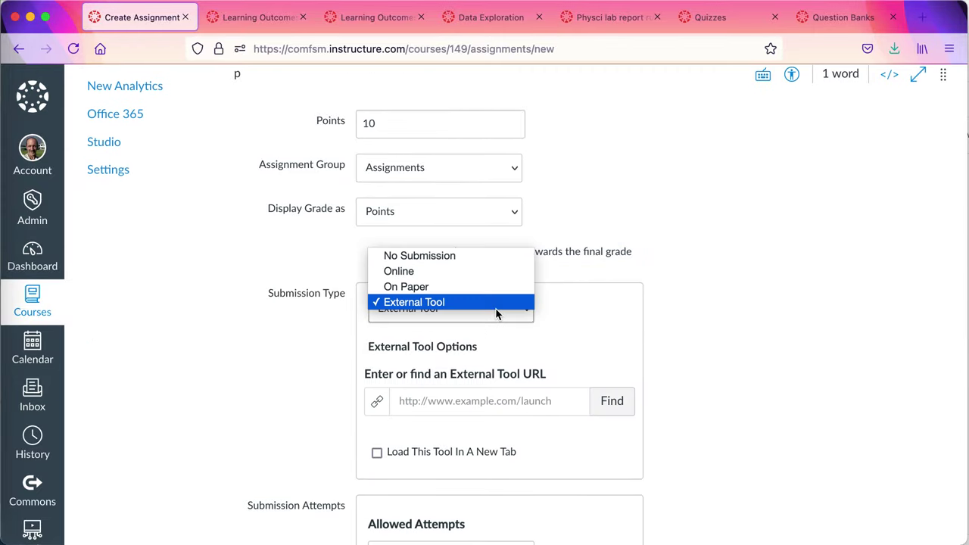
click(467, 272)
click(426, 494)
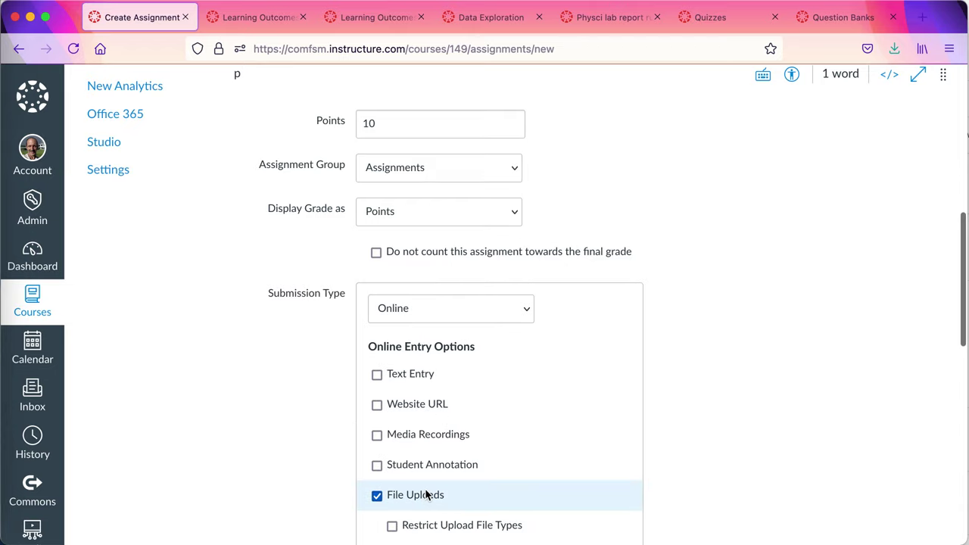
Look over the remaining attempt, group, peer review and date settings, and save the assignment without publishing it.
scroll(426, 495, down, 5)
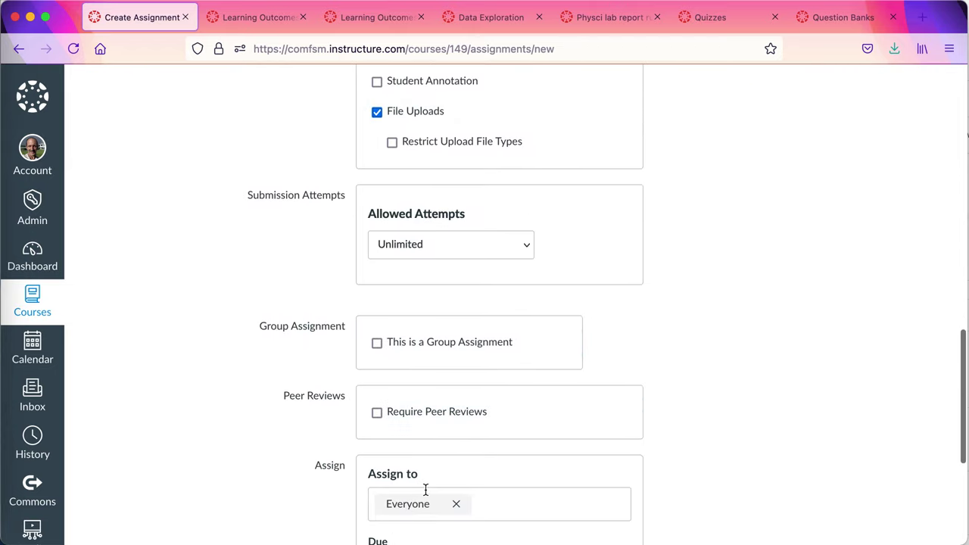
scroll(425, 488, down, 3)
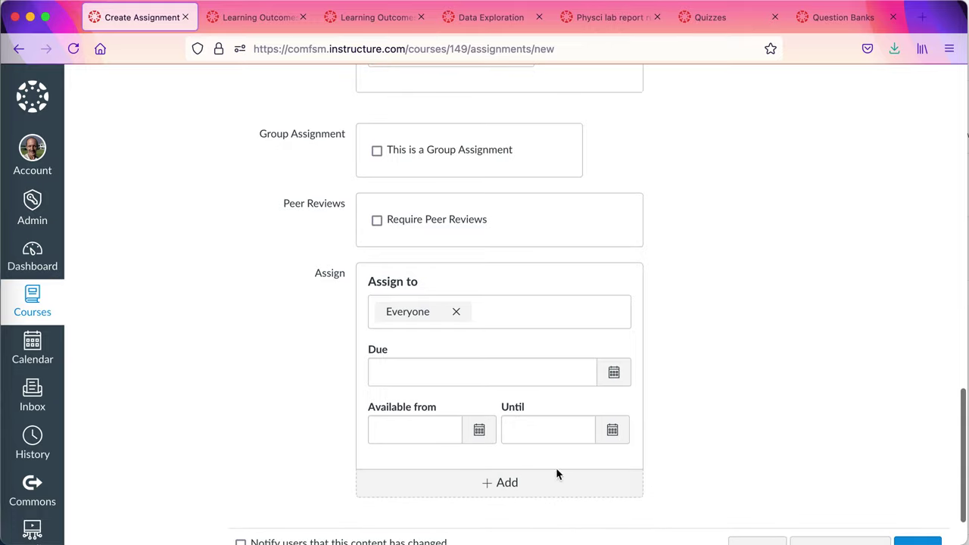
scroll(557, 474, down, 2)
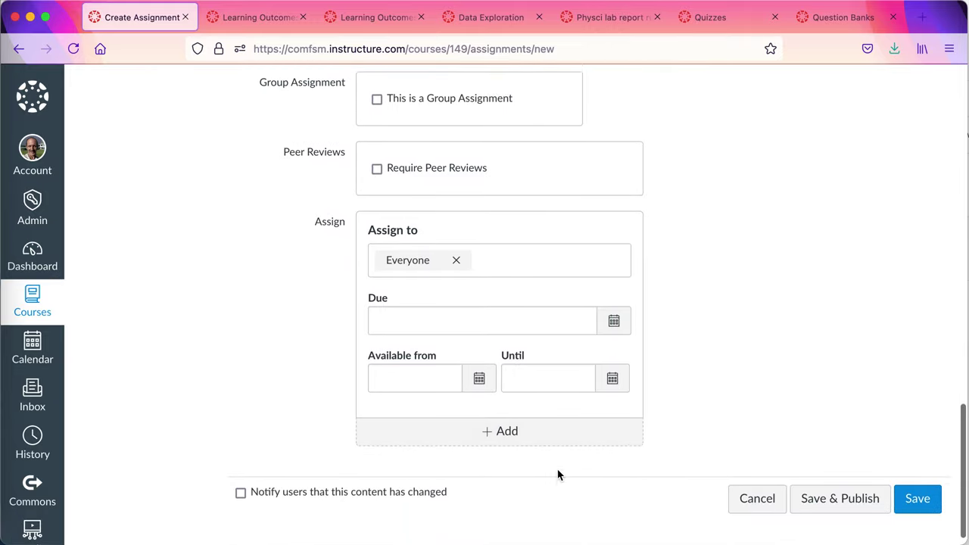
scroll(556, 474, up, 3)
scroll(557, 469, down, 3)
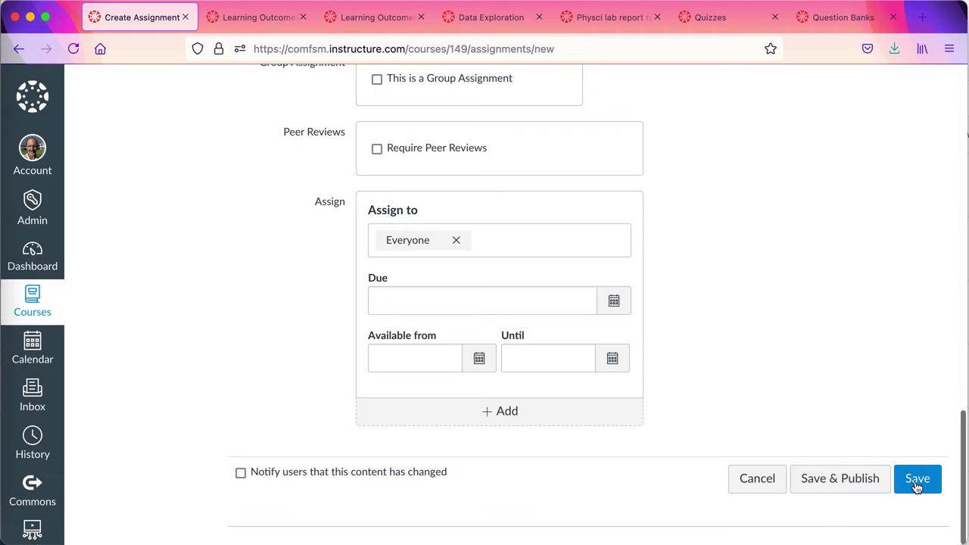
click(916, 484)
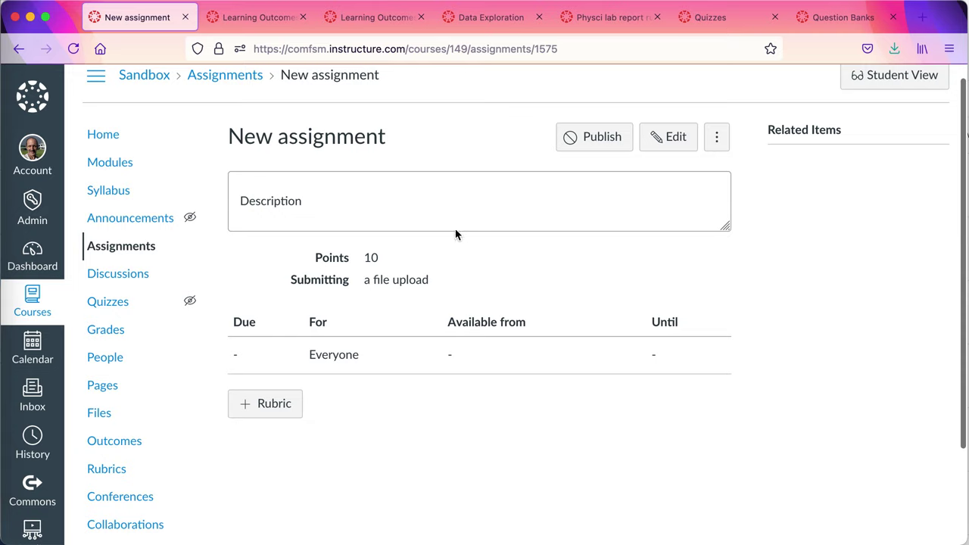
Attach the existing Some Rubric from the Sandbox course to the new assignment.
click(253, 406)
scroll(469, 401, down, 3)
scroll(501, 432, down, 3)
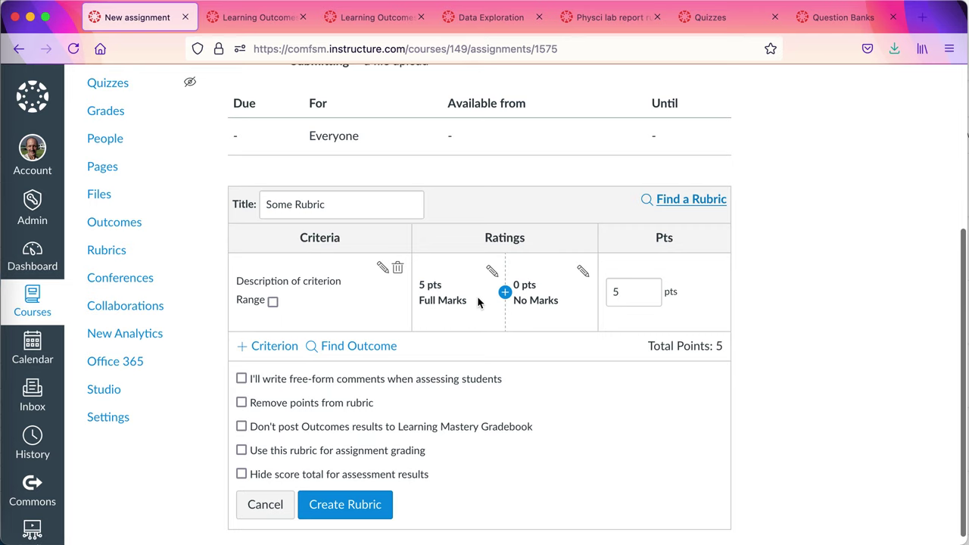
click(678, 202)
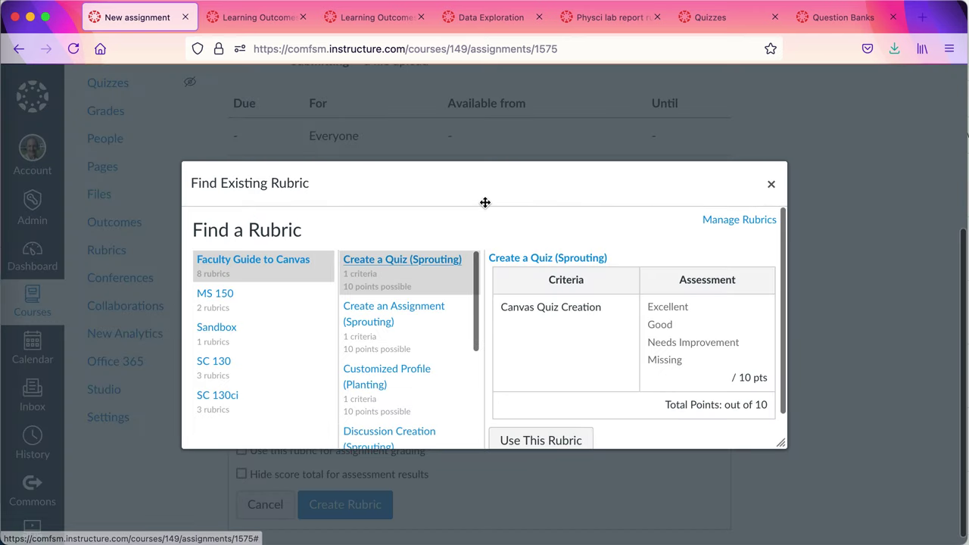
click(227, 333)
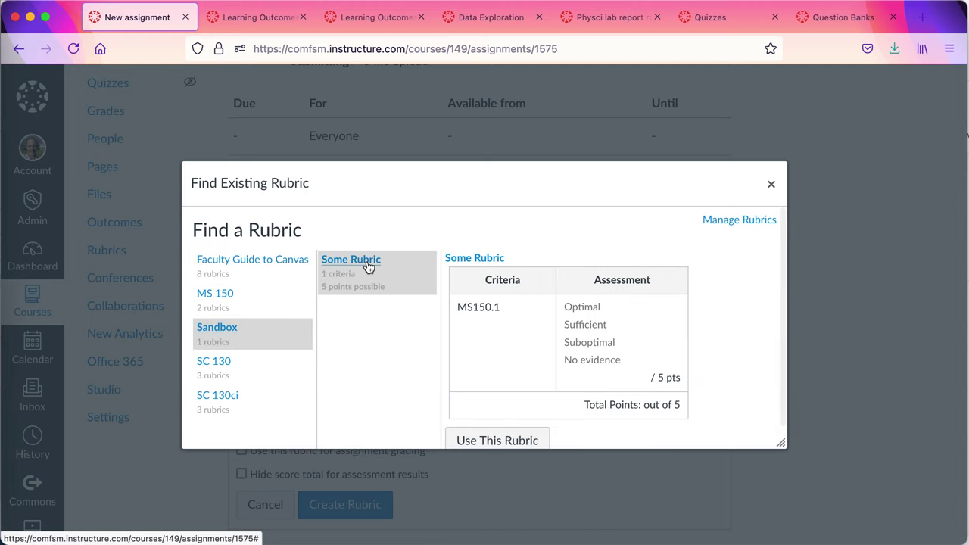
scroll(691, 327, down, 2)
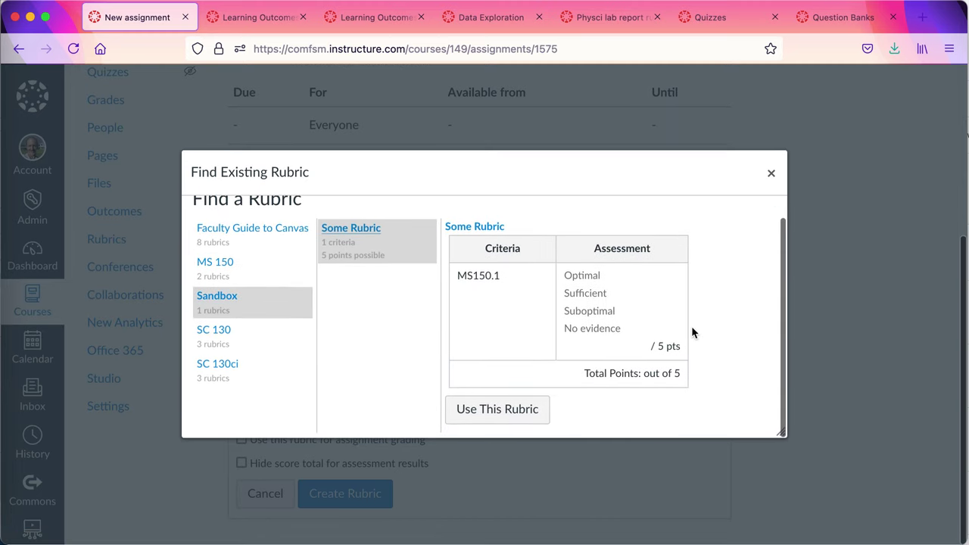
click(515, 412)
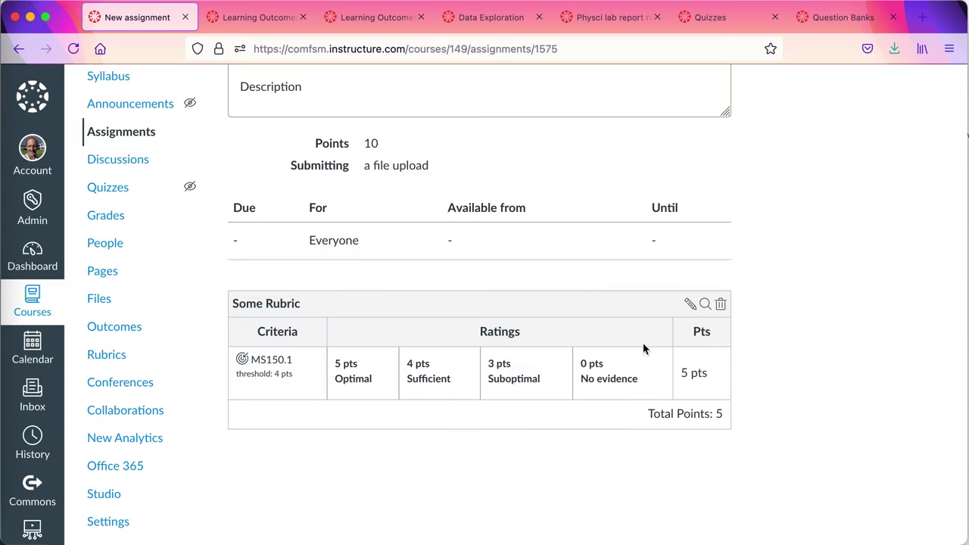
scroll(571, 333, up, 1)
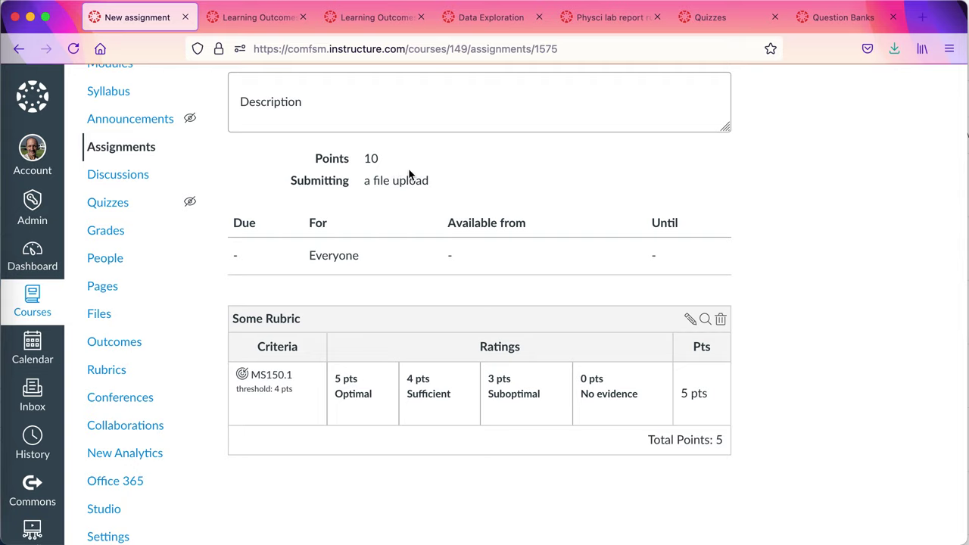
click(693, 321)
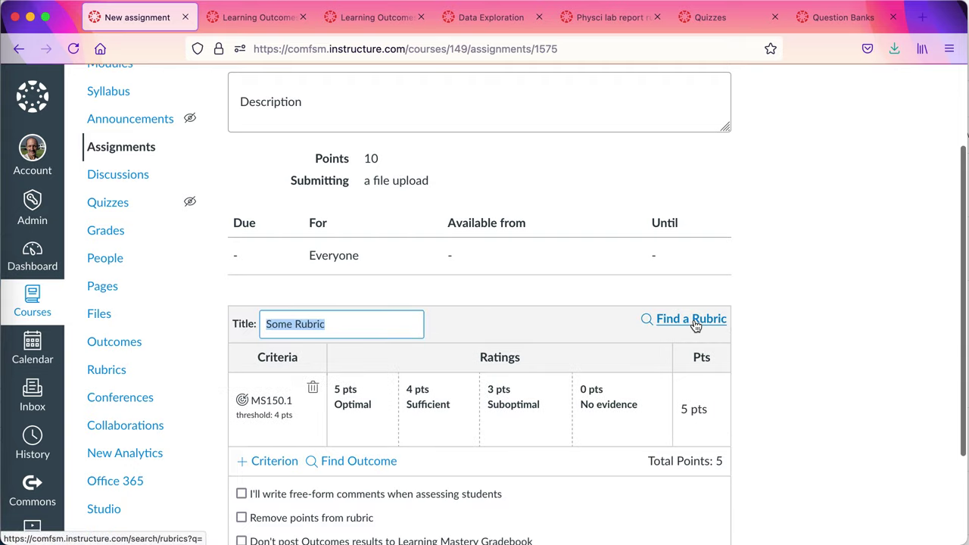
scroll(651, 369, down, 1)
scroll(650, 369, down, 2)
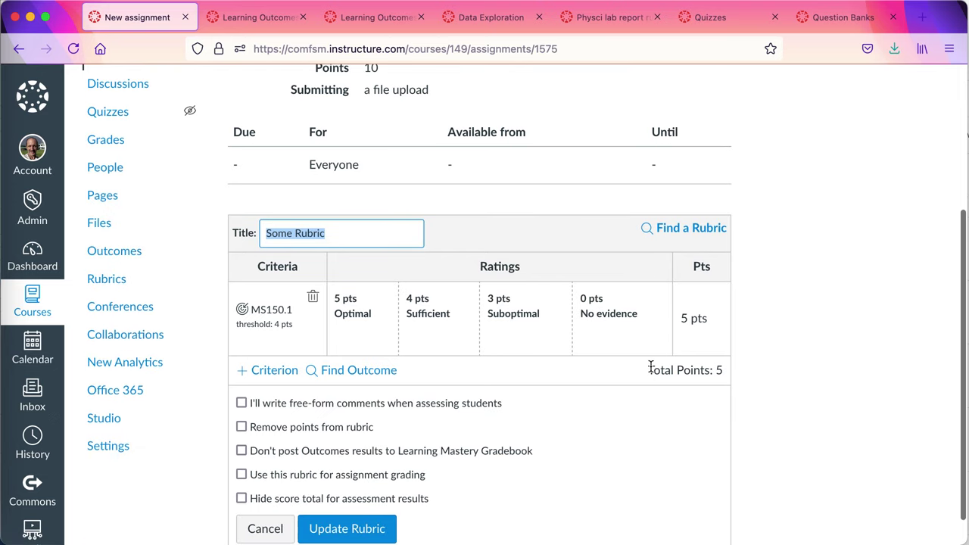
click(241, 474)
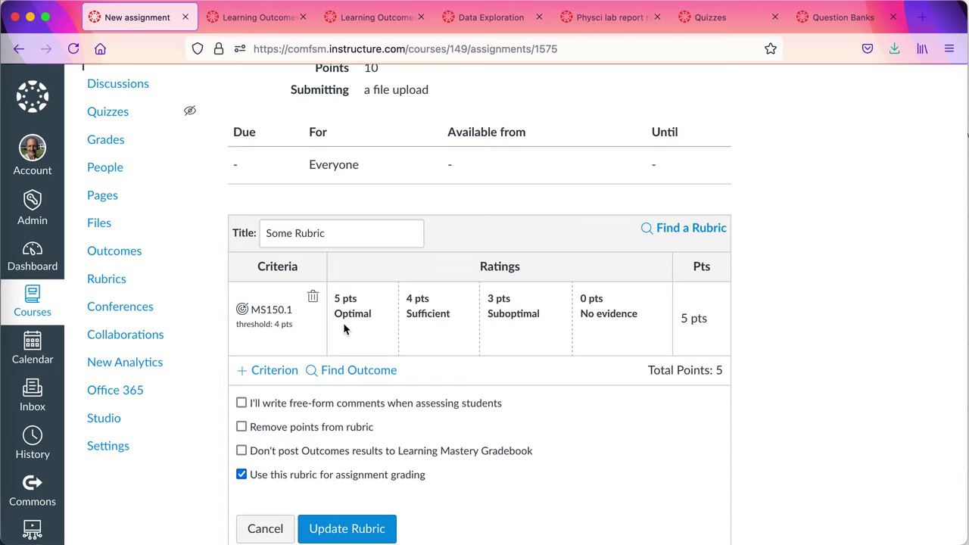
click(258, 529)
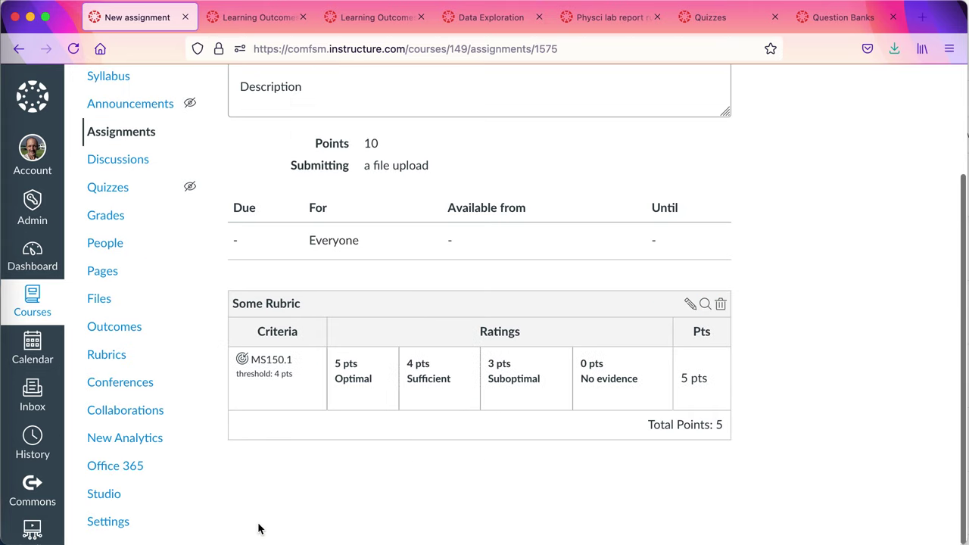
Set Some Rubric to be used for assignment grading, update it, and change the assignment points to match the rubric.
click(689, 304)
scroll(520, 380, down, 3)
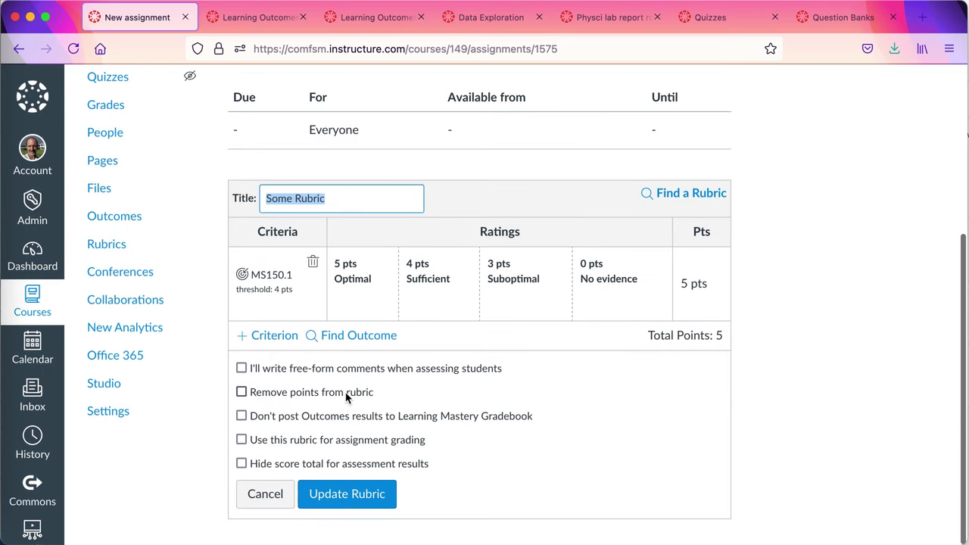
click(241, 444)
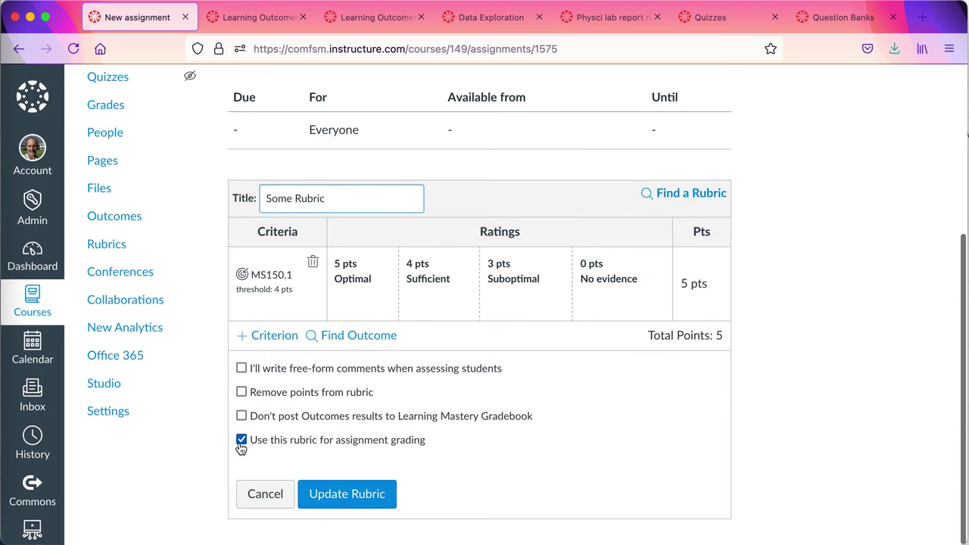
click(373, 494)
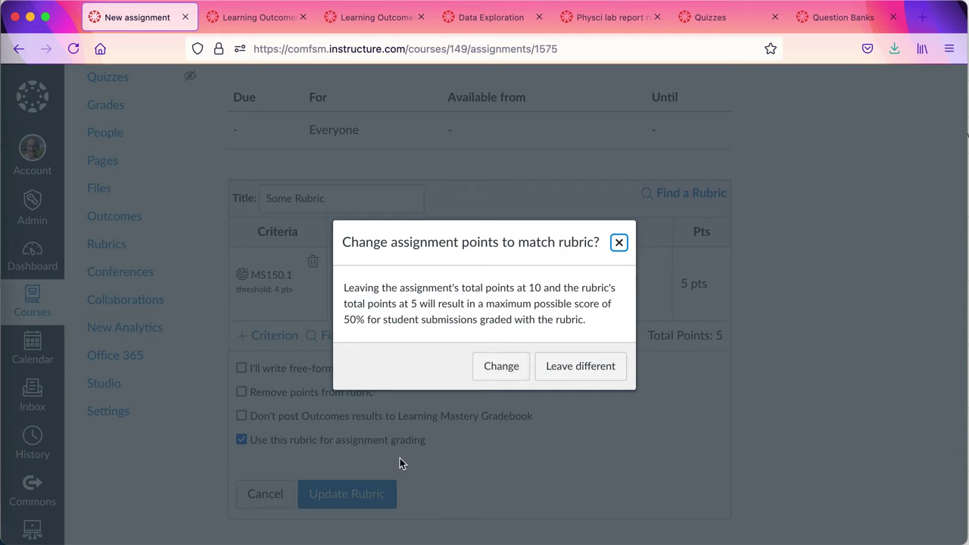
click(513, 370)
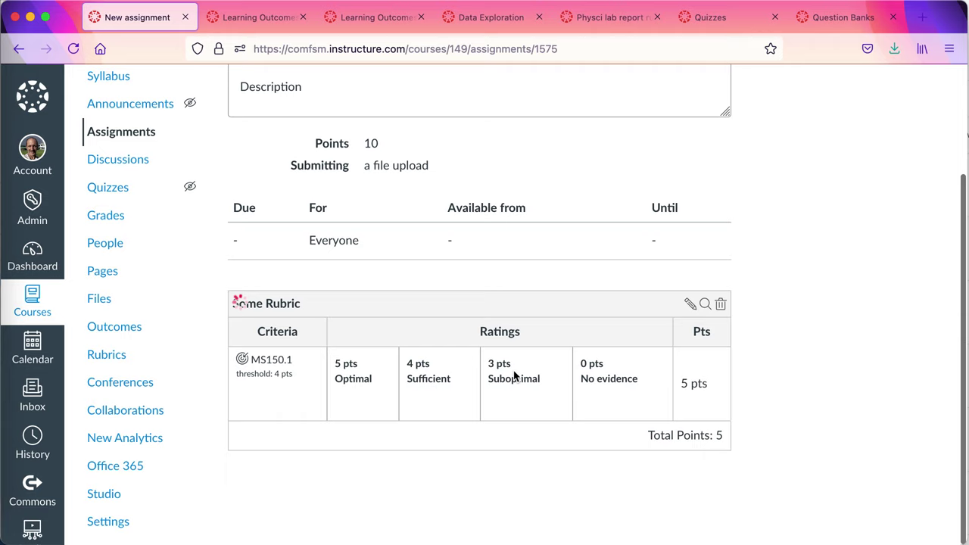
Review the assignment's points, submission details and the MS150.1 criterion in its attached rubric.
scroll(521, 405, up, 1)
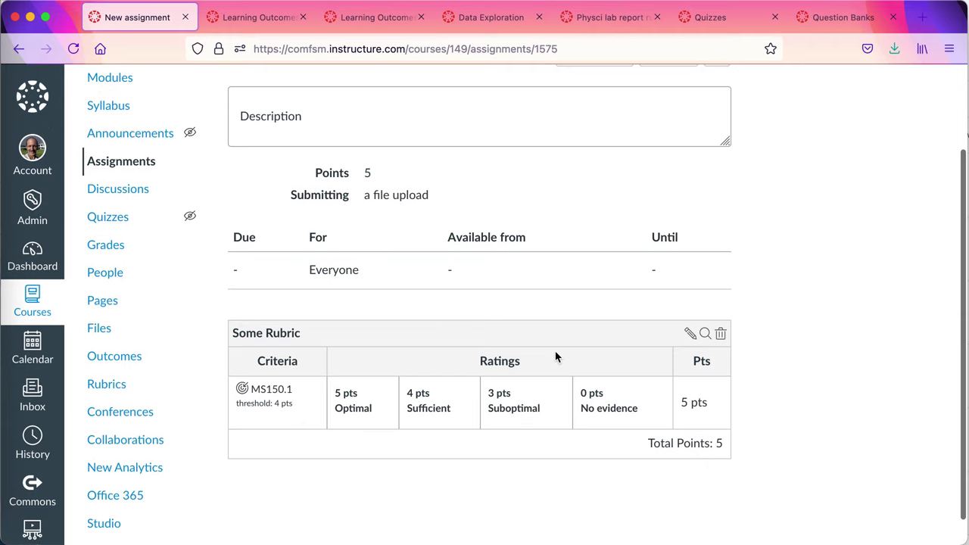
scroll(395, 248, up, 1)
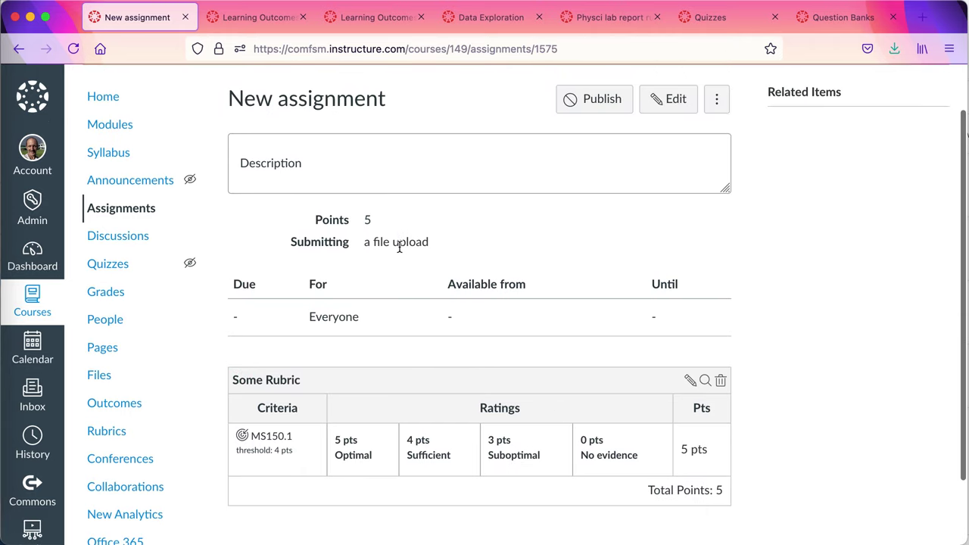
scroll(399, 247, down, 2)
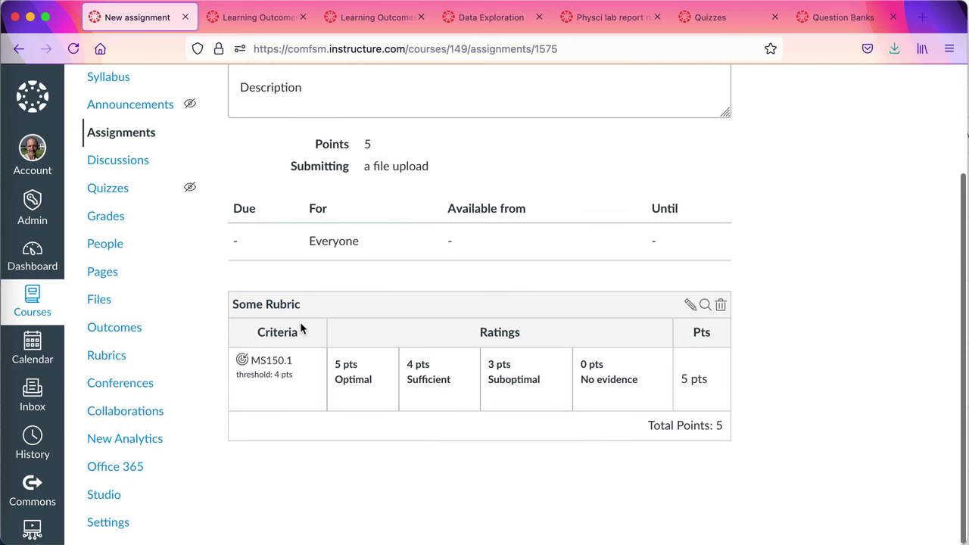
scroll(299, 327, up, 4)
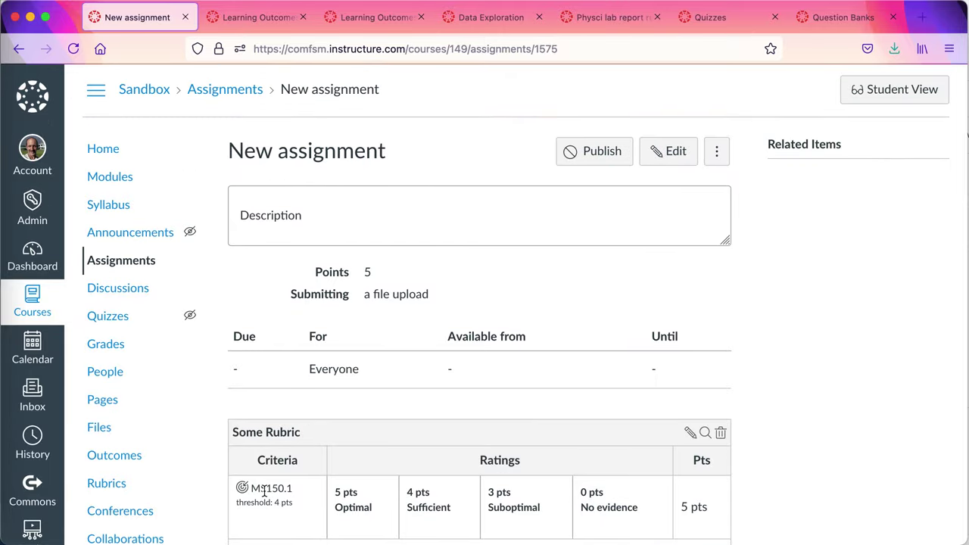
scroll(264, 491, down, 1)
scroll(263, 488, down, 1)
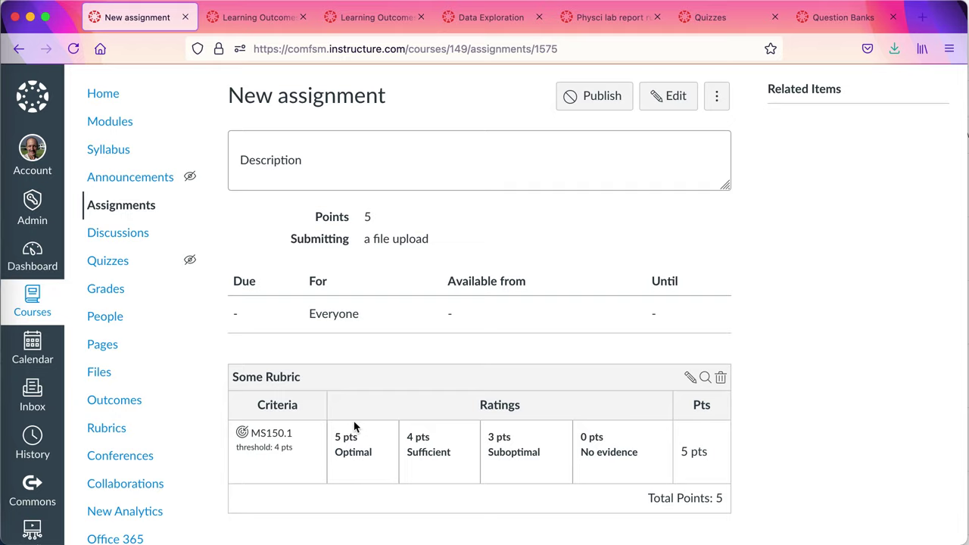
scroll(353, 426, up, 2)
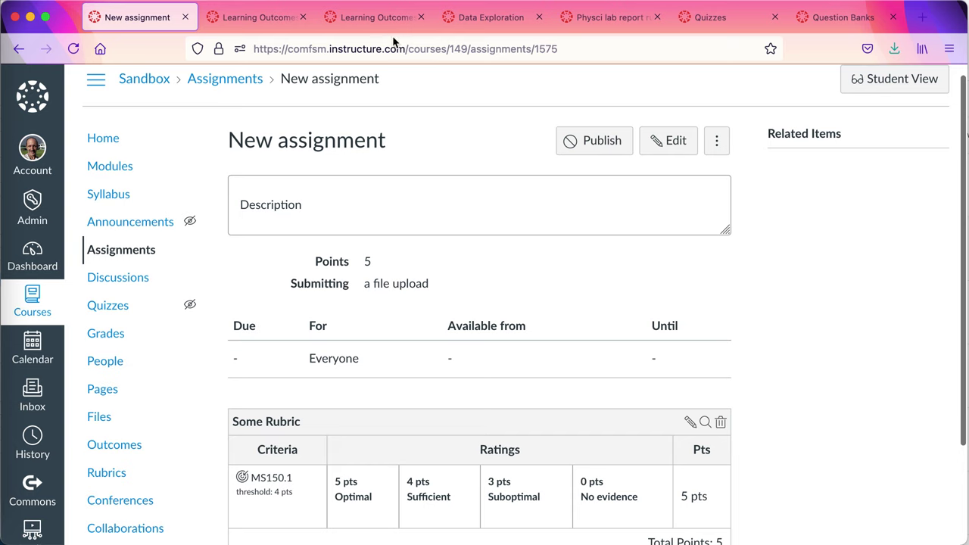
Examine the Data Exploration rubric's outcome-based criteria, from MS150.1 and MS150.3 through Stats 3.1 to 3.3.
click(474, 27)
scroll(452, 275, down, 2)
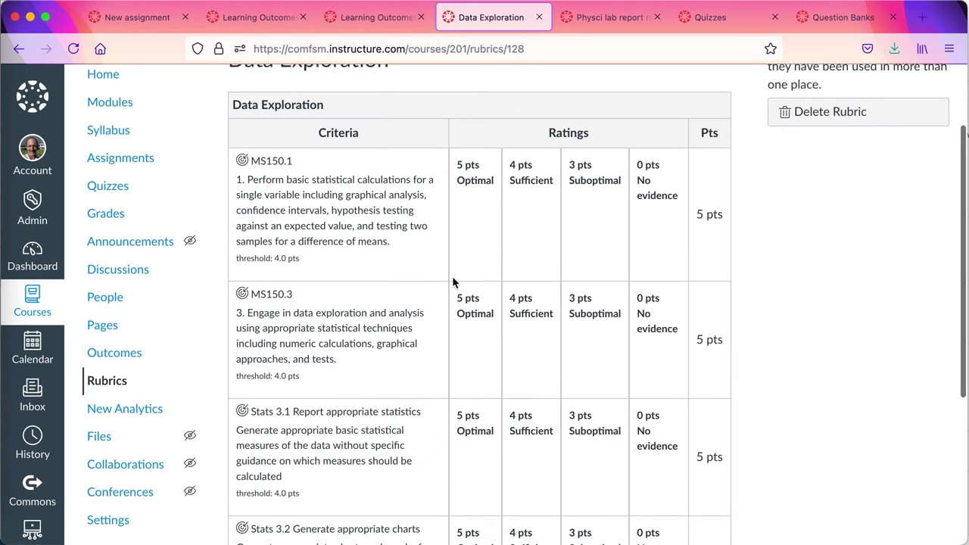
scroll(454, 280, down, 1)
scroll(454, 281, down, 1)
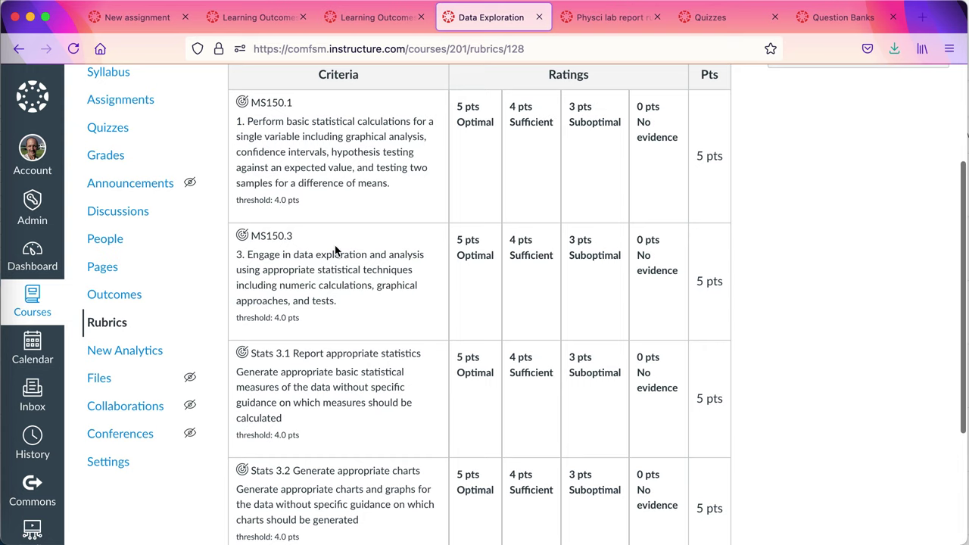
scroll(337, 251, down, 2)
scroll(337, 252, down, 5)
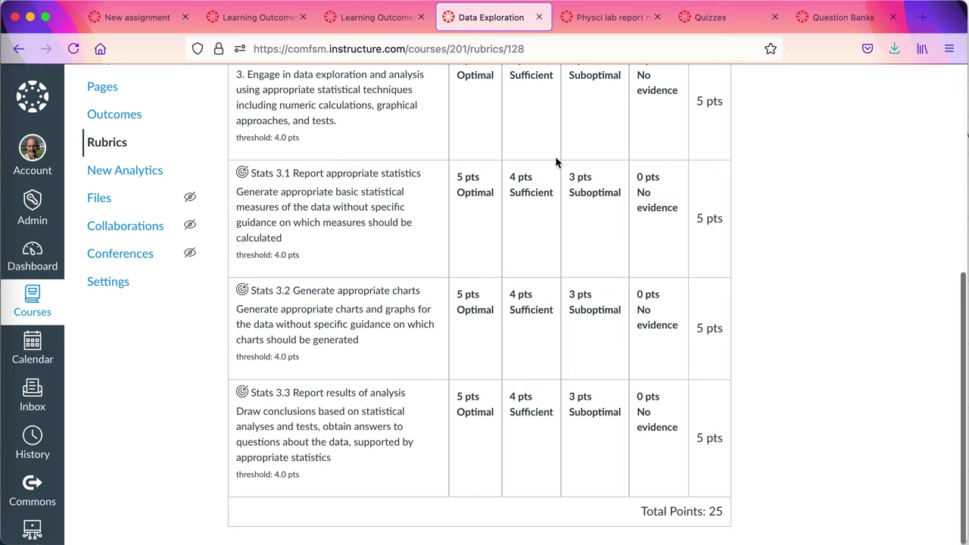
Examine the Physci lab report rubric's written criteria and ratings, from Introduction through Numeric analysis.
click(602, 18)
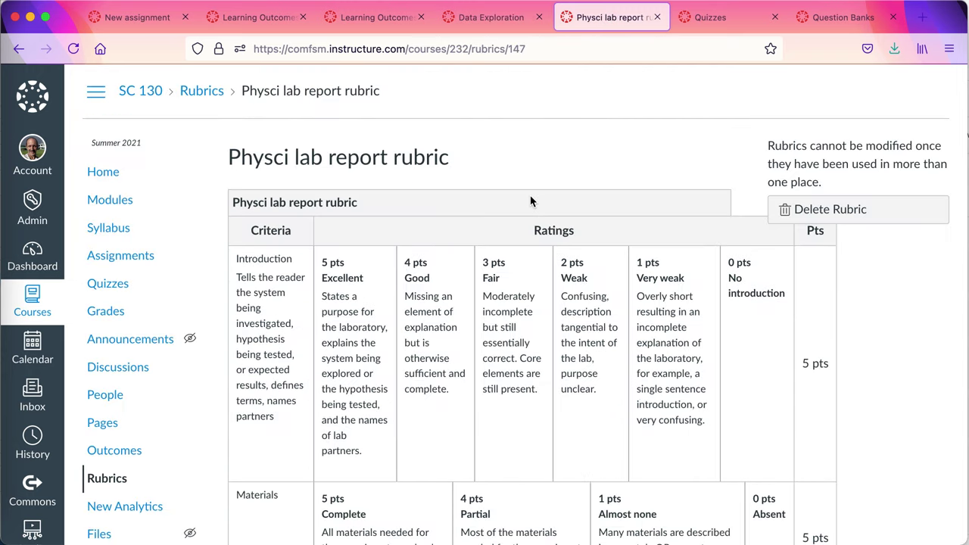
scroll(529, 201, down, 3)
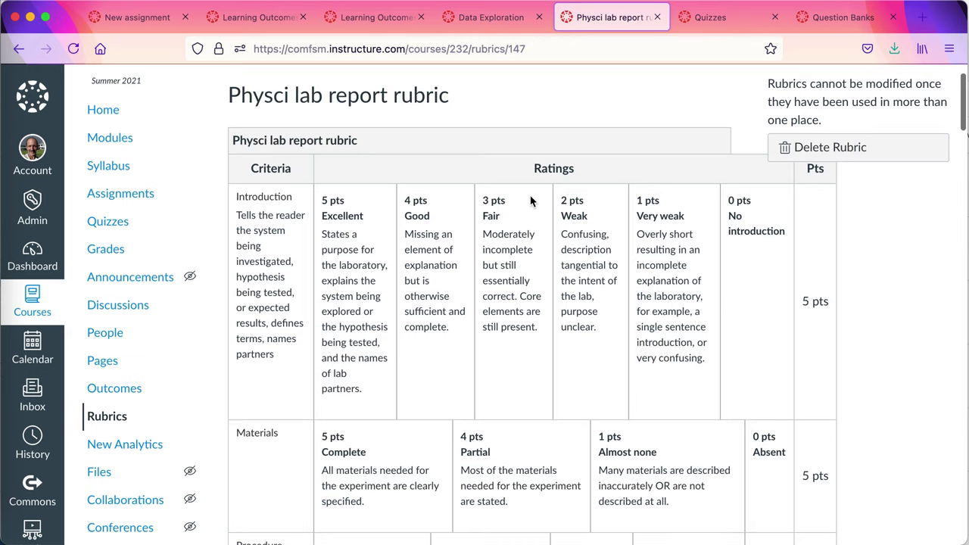
scroll(529, 200, down, 3)
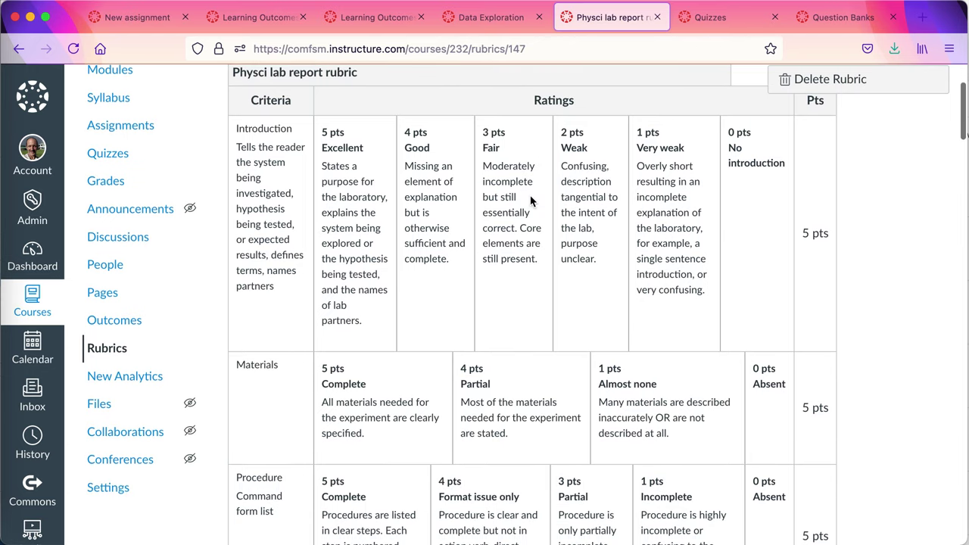
scroll(530, 200, down, 4)
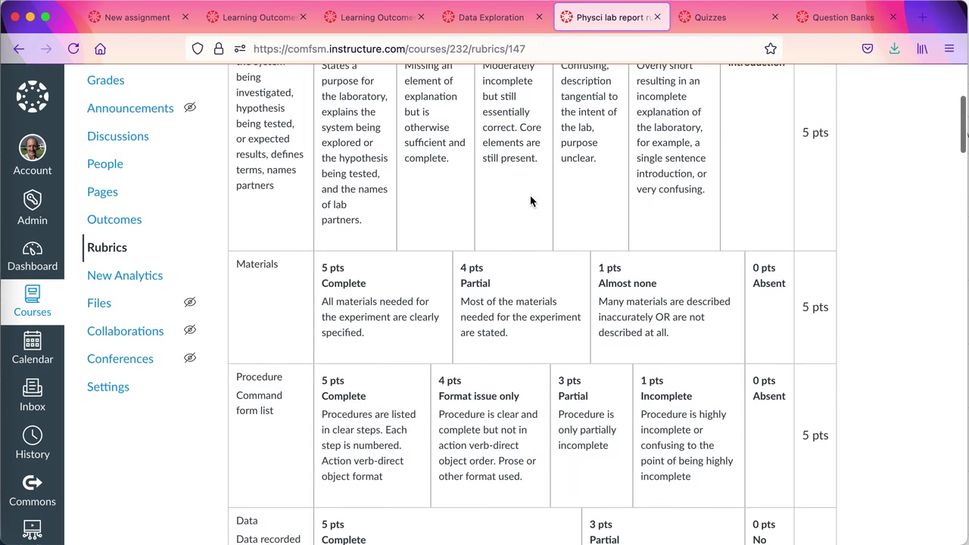
scroll(530, 201, down, 7)
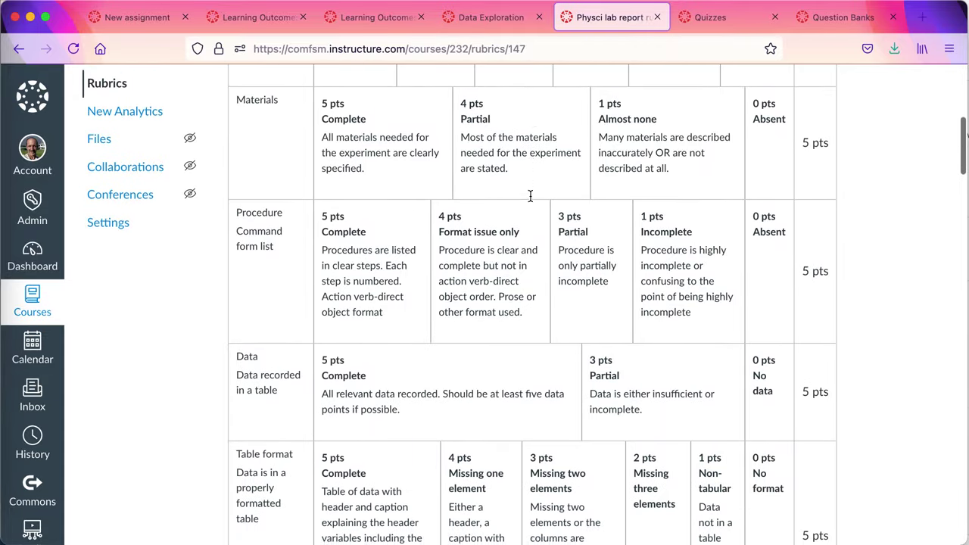
scroll(530, 197, down, 10)
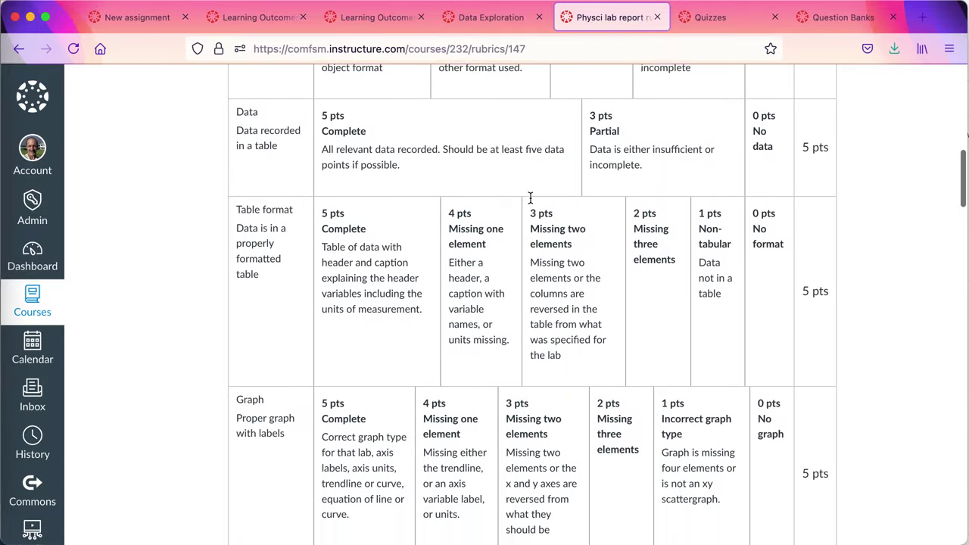
scroll(530, 197, down, 6)
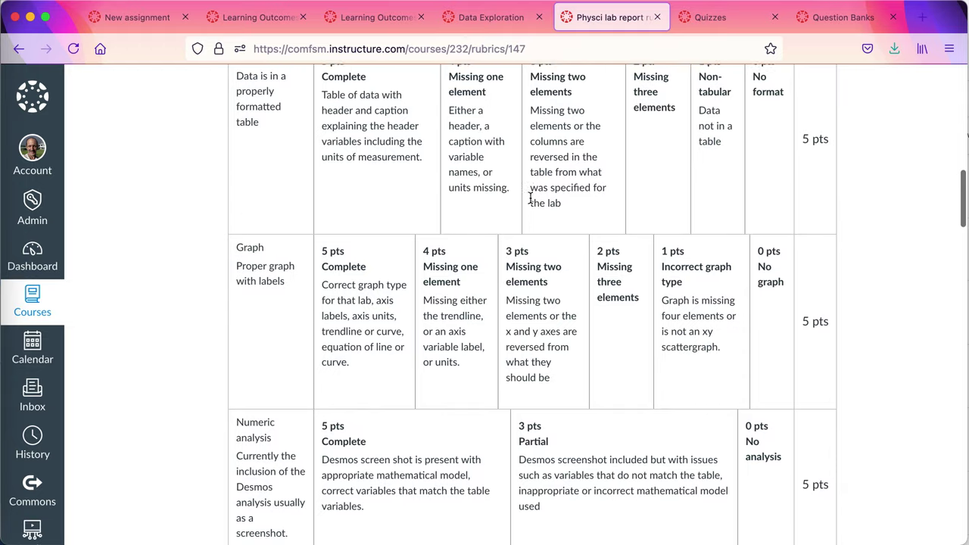
scroll(530, 201, up, 20)
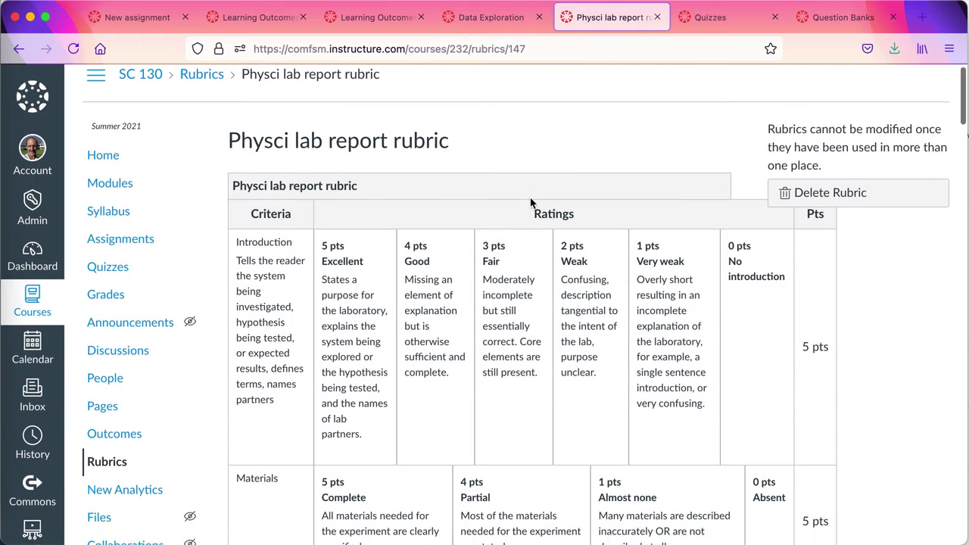
Read through the Physci lab report rubric down to its outcome criteria SC130.1 to SC130.4.
scroll(530, 203, down, 1)
scroll(671, 296, down, 7)
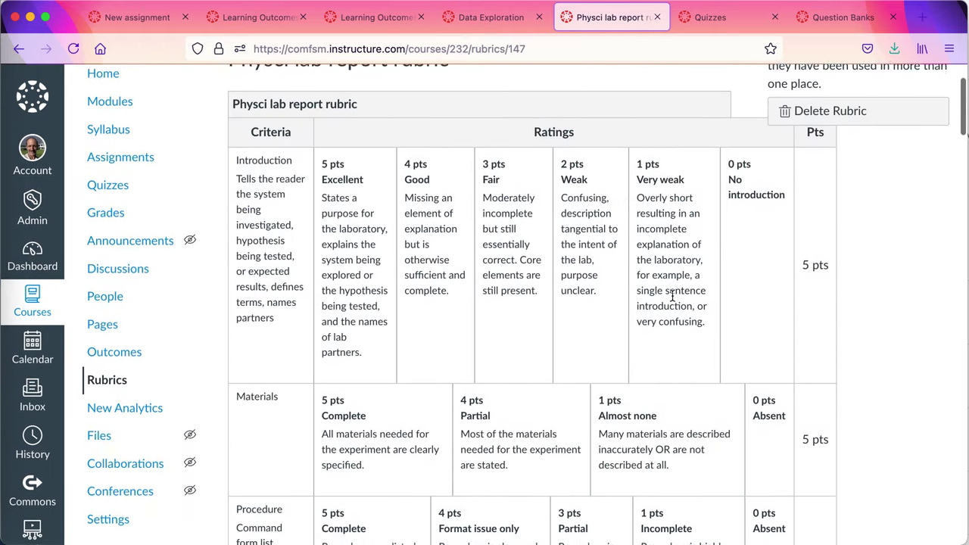
scroll(671, 301, down, 20)
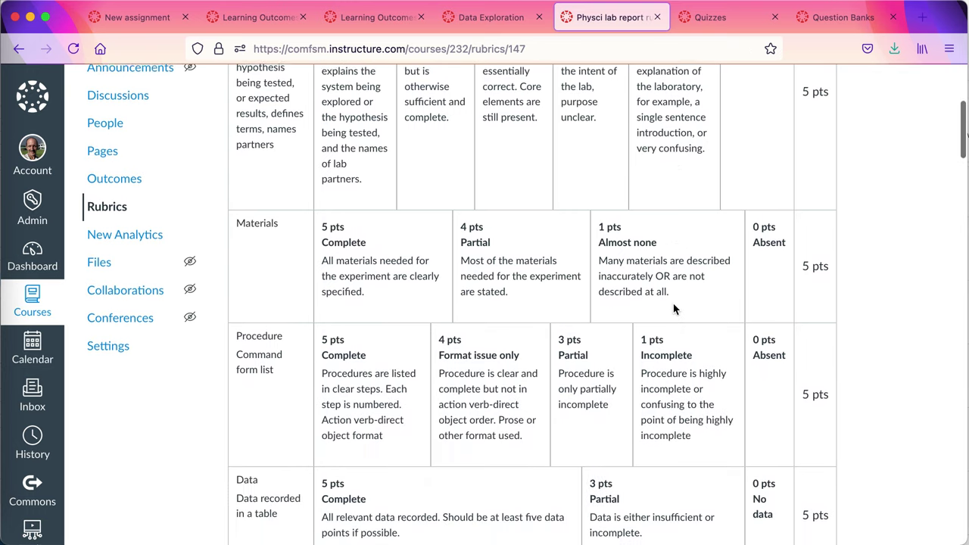
scroll(673, 303, down, 20)
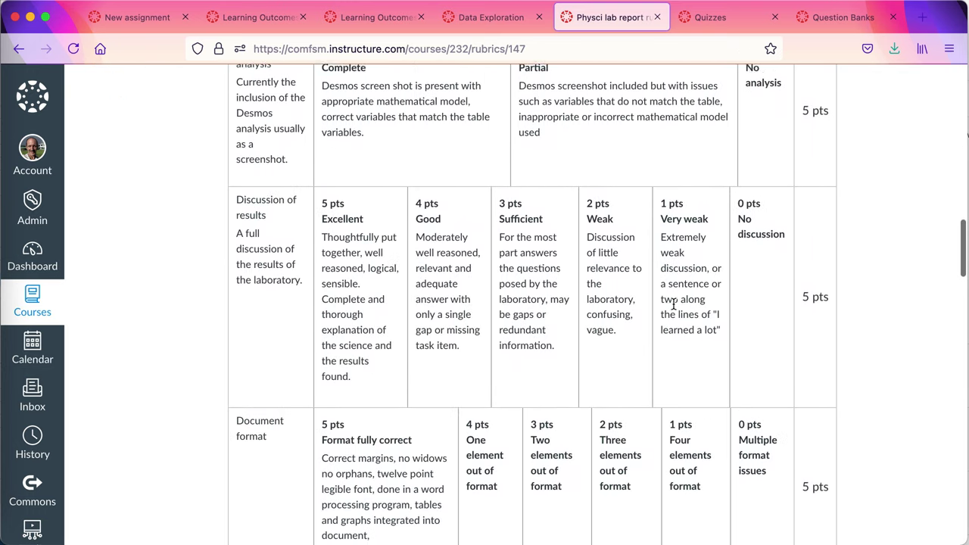
scroll(673, 304, down, 18)
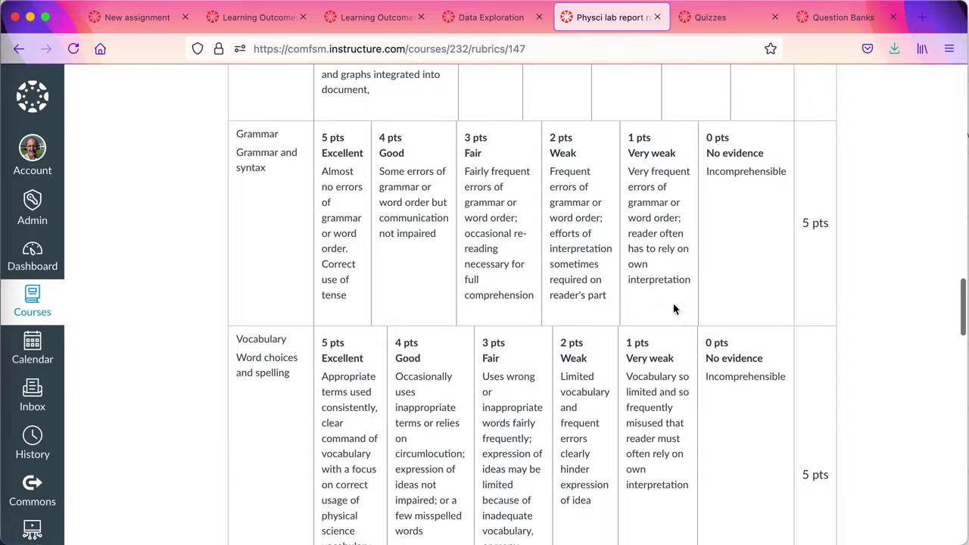
scroll(673, 306, down, 17)
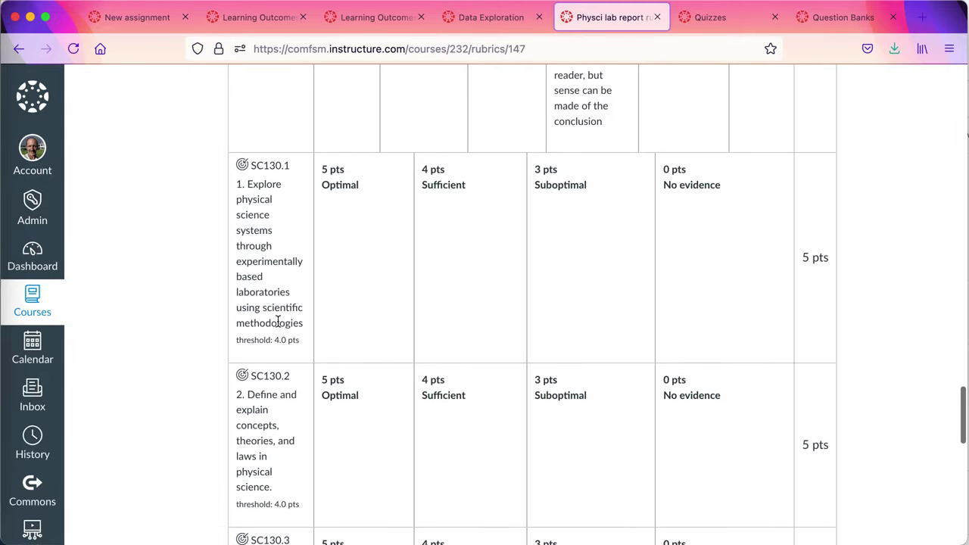
scroll(277, 437, down, 20)
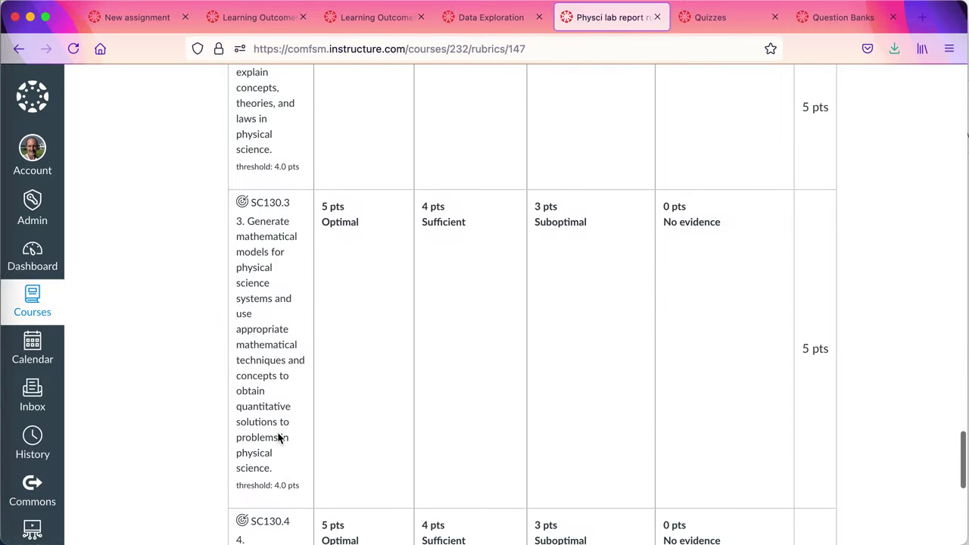
scroll(278, 437, down, 10)
scroll(277, 433, up, 11)
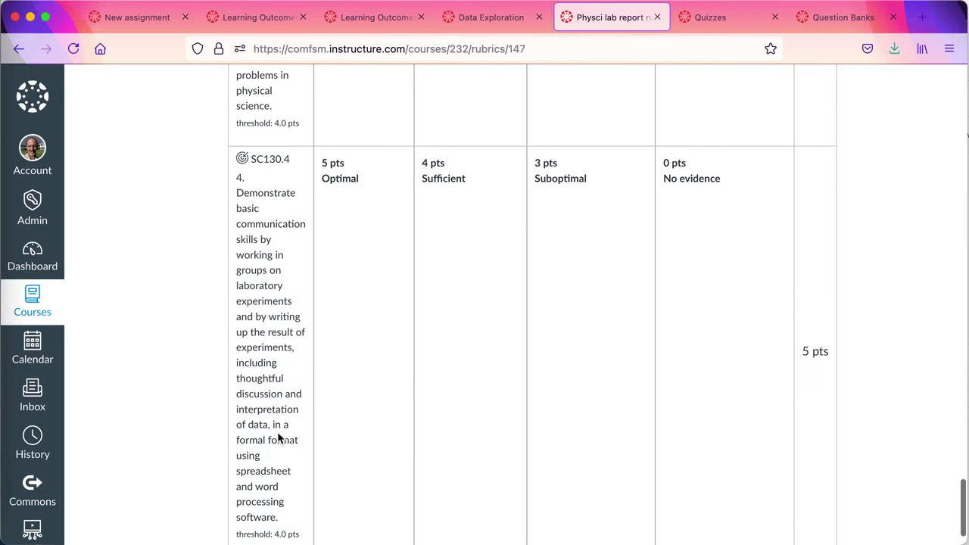
scroll(277, 431, up, 18)
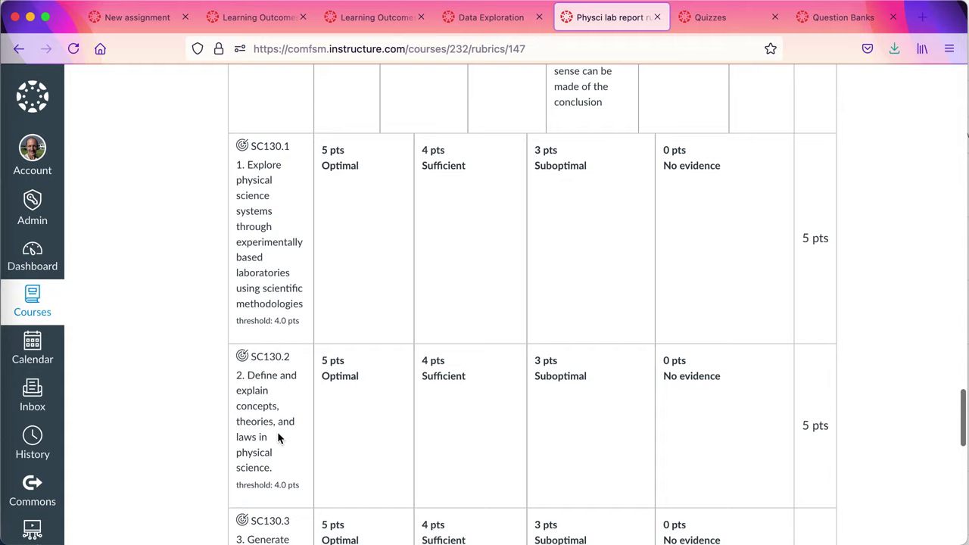
scroll(277, 431, up, 3)
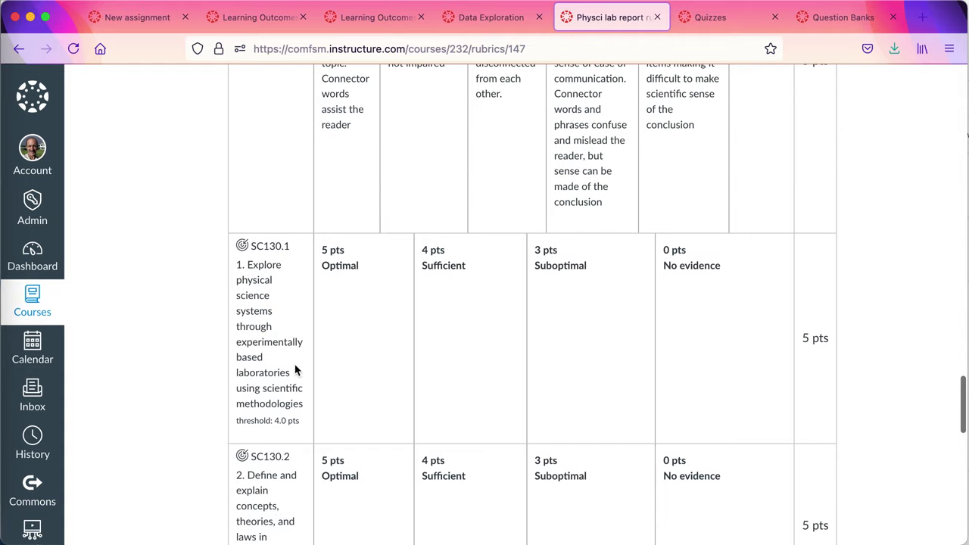
Reread the Physci lab report rubric's written criteria, from Data through Cohesion, alongside its outcome criteria SC130.1 to SC130.4.
scroll(435, 372, up, 15)
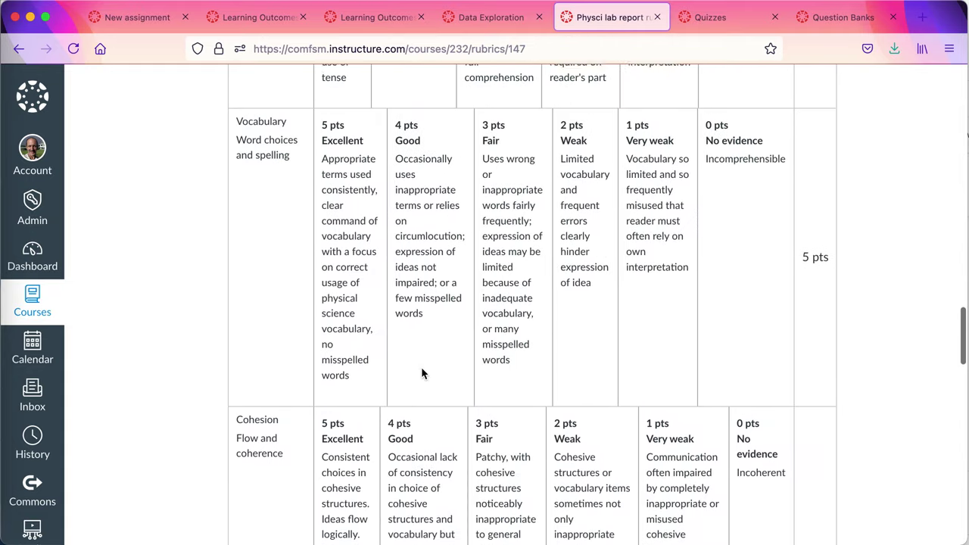
scroll(421, 366, up, 12)
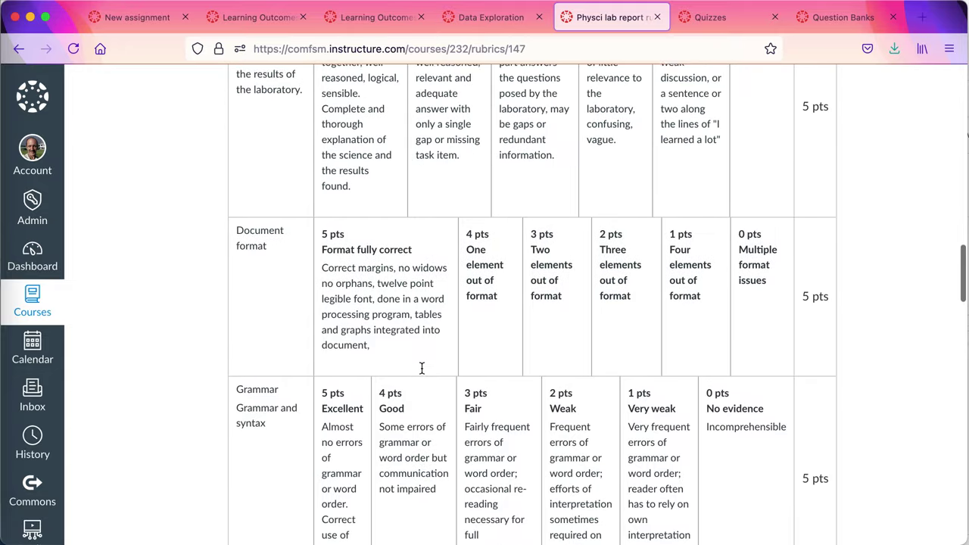
scroll(421, 367, up, 20)
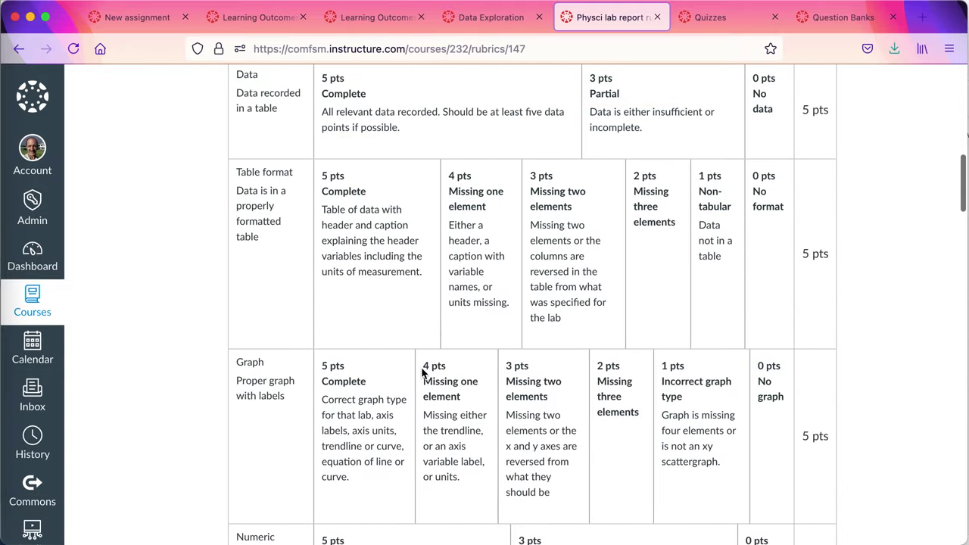
scroll(420, 367, up, 2)
scroll(421, 366, down, 18)
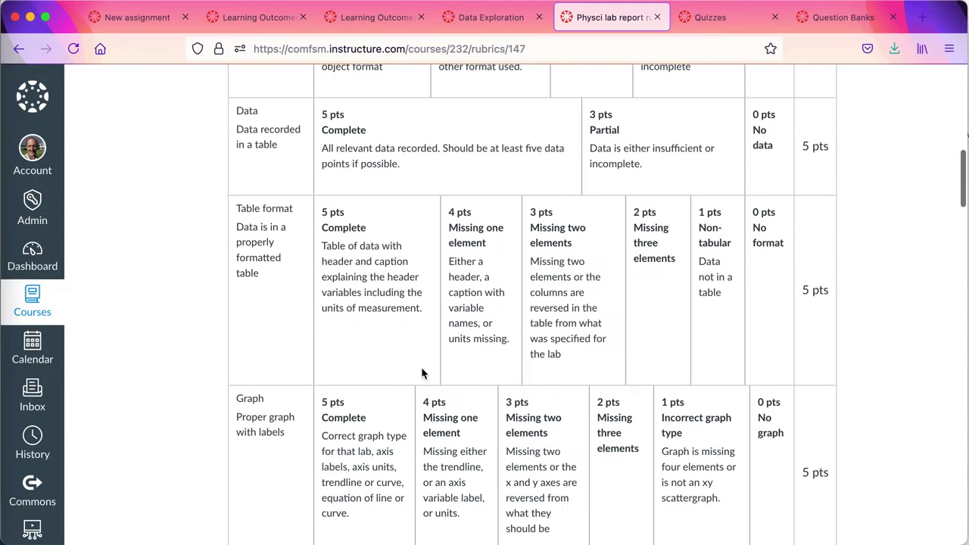
scroll(423, 371, down, 16)
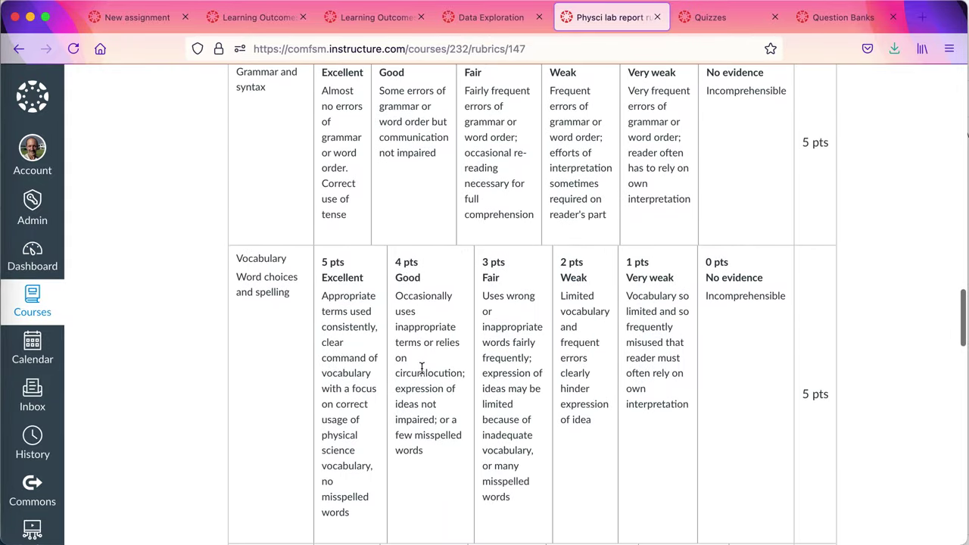
scroll(422, 372, down, 15)
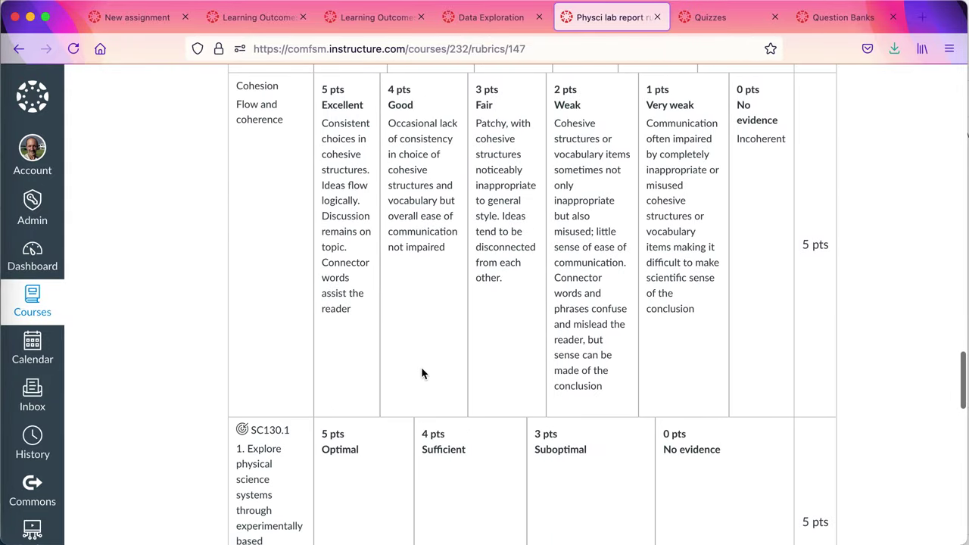
scroll(422, 373, down, 18)
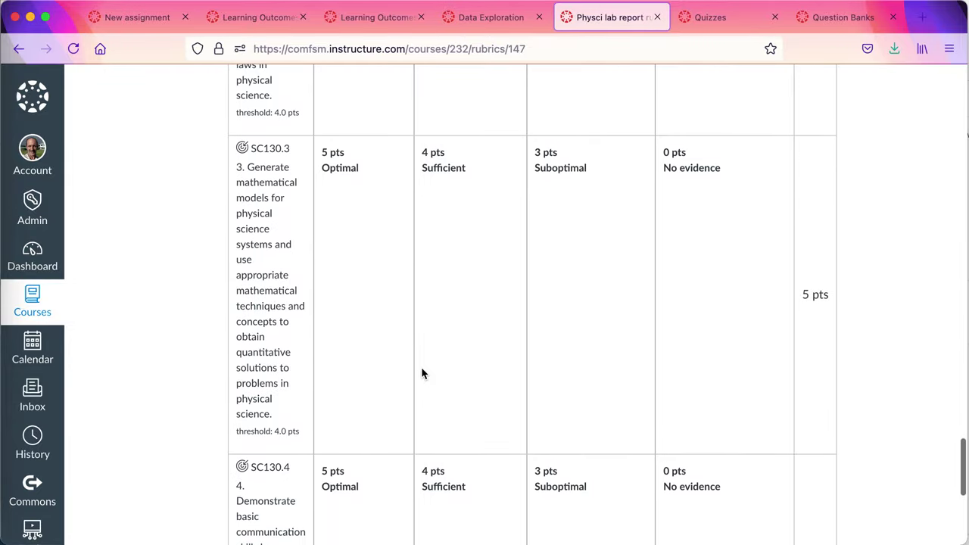
scroll(422, 373, down, 6)
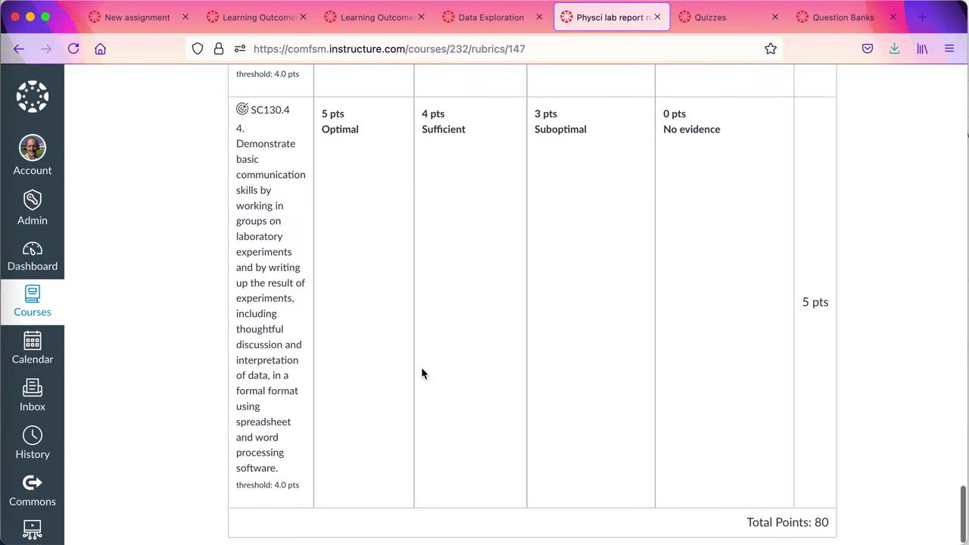
scroll(422, 372, up, 7)
scroll(422, 372, up, 6)
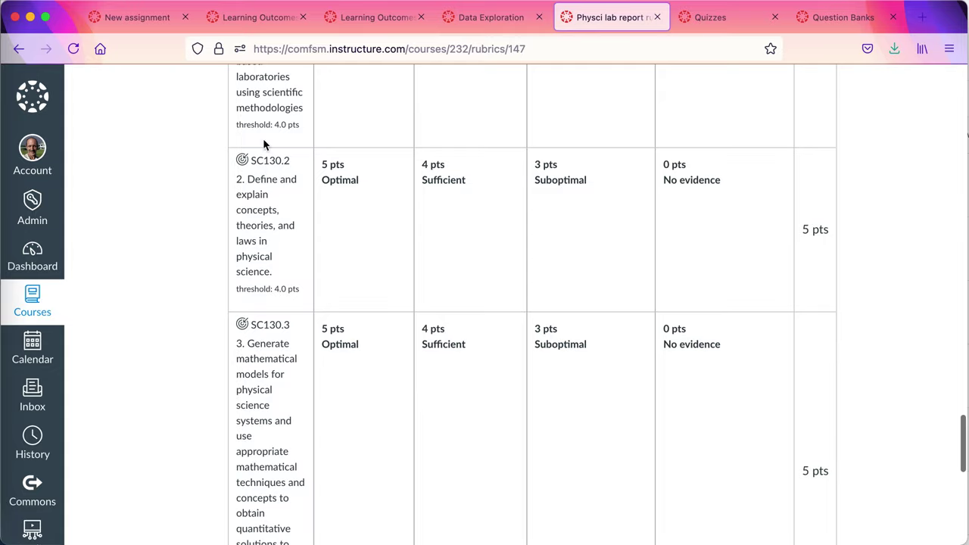
Open the SC 130 course's outcomes and browse the account standards through the College of Micronesia and MSSC groups to the SC group.
scroll(220, 144, up, 10)
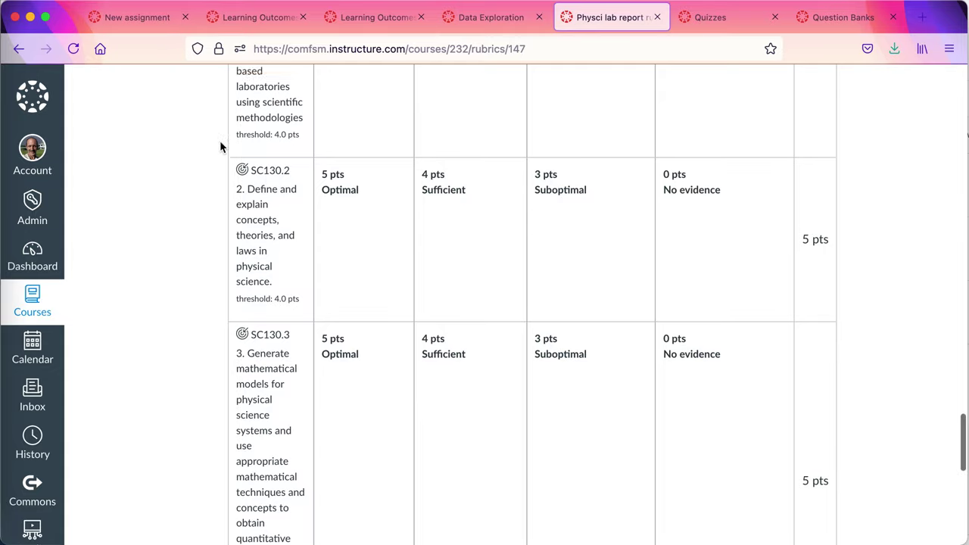
scroll(219, 146, up, 15)
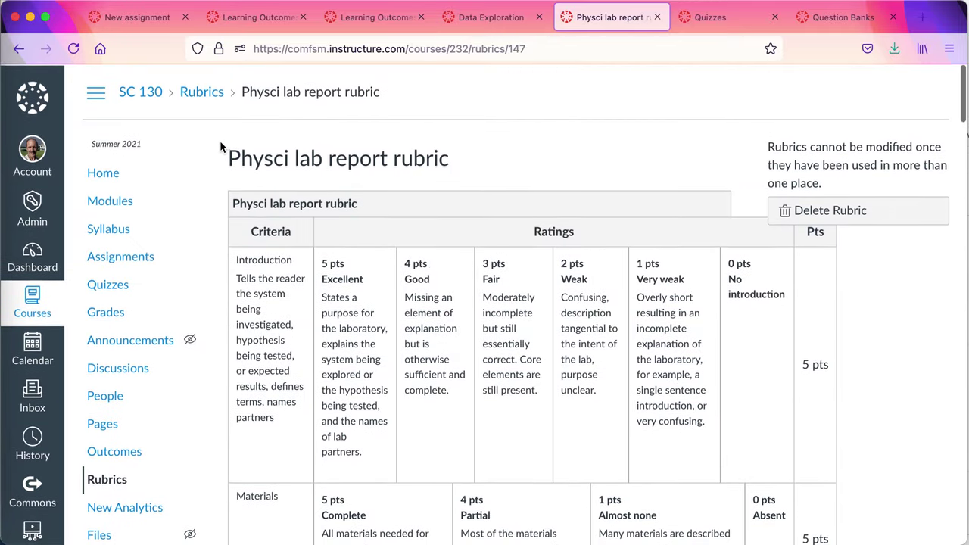
click(123, 452)
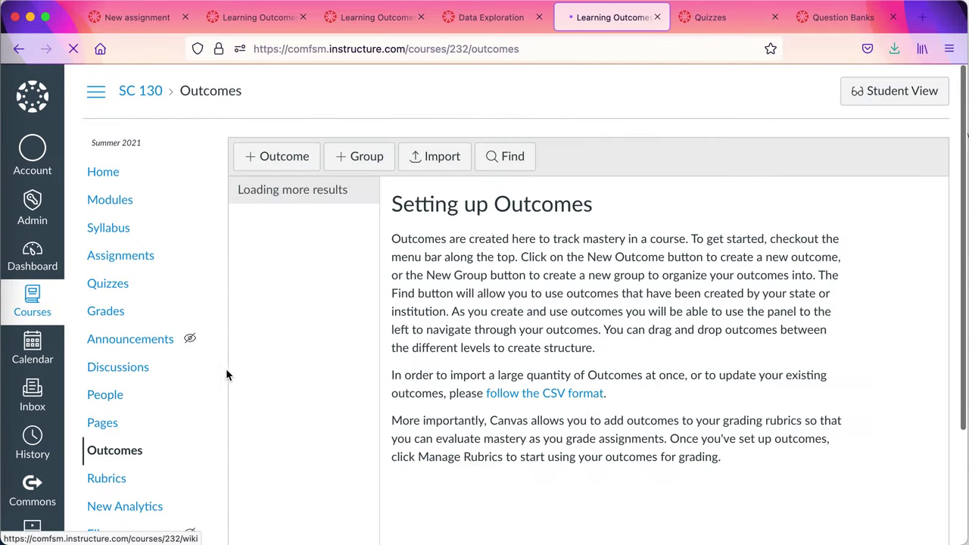
click(498, 154)
click(201, 125)
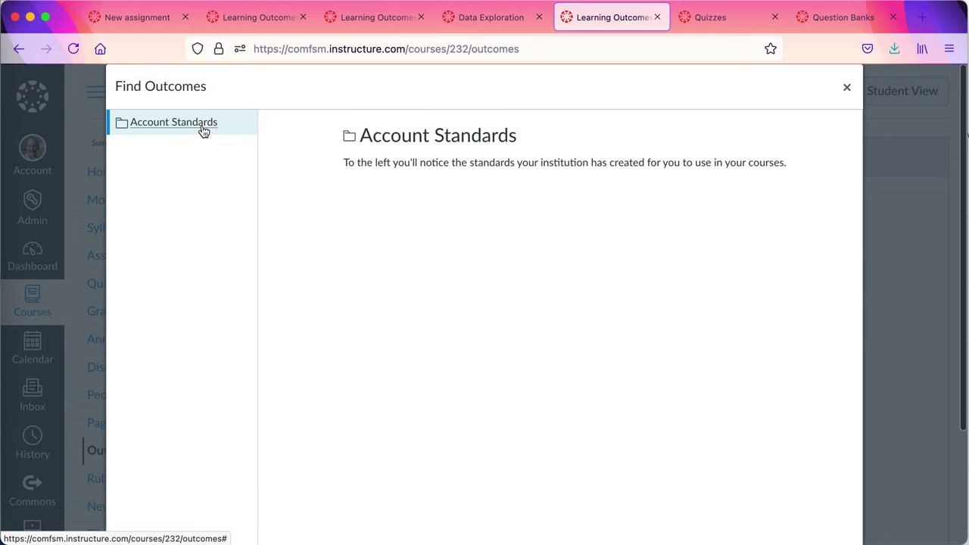
click(291, 149)
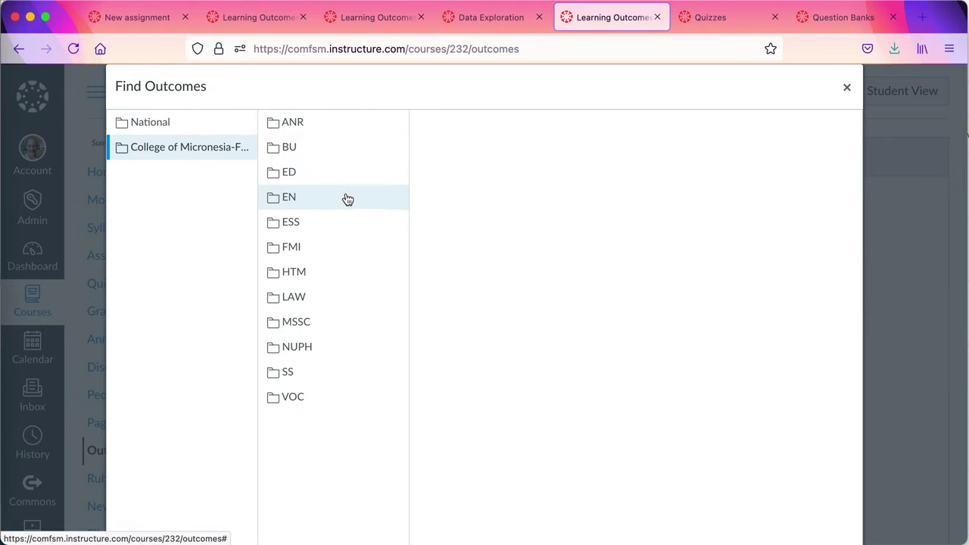
click(322, 324)
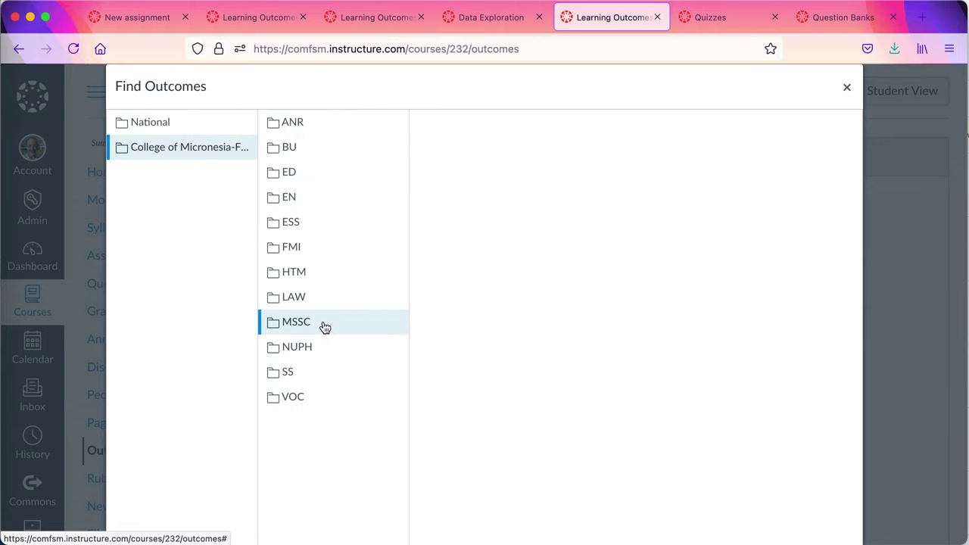
click(302, 174)
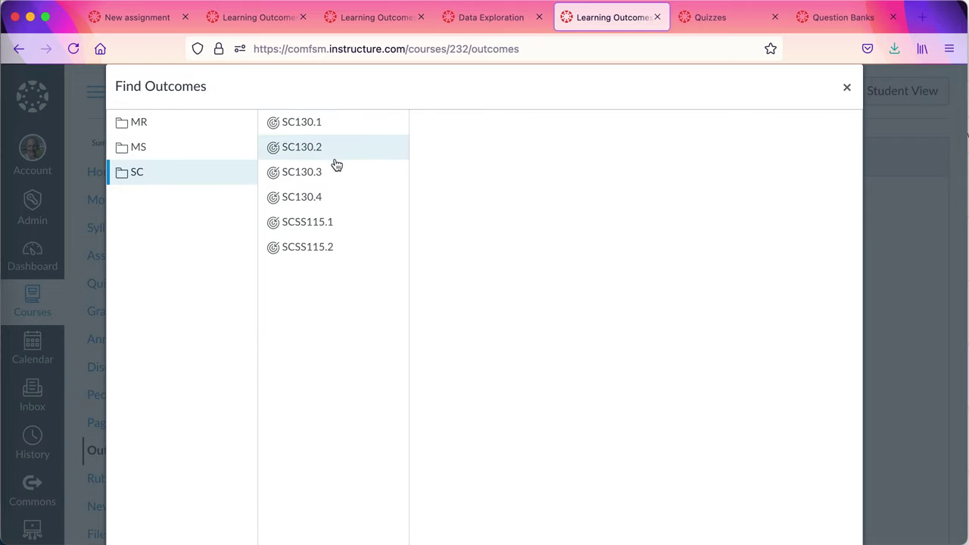
Review outcome SC130.1's ratings, mastery and calculation method, and close the outcome finder without importing anything.
click(323, 127)
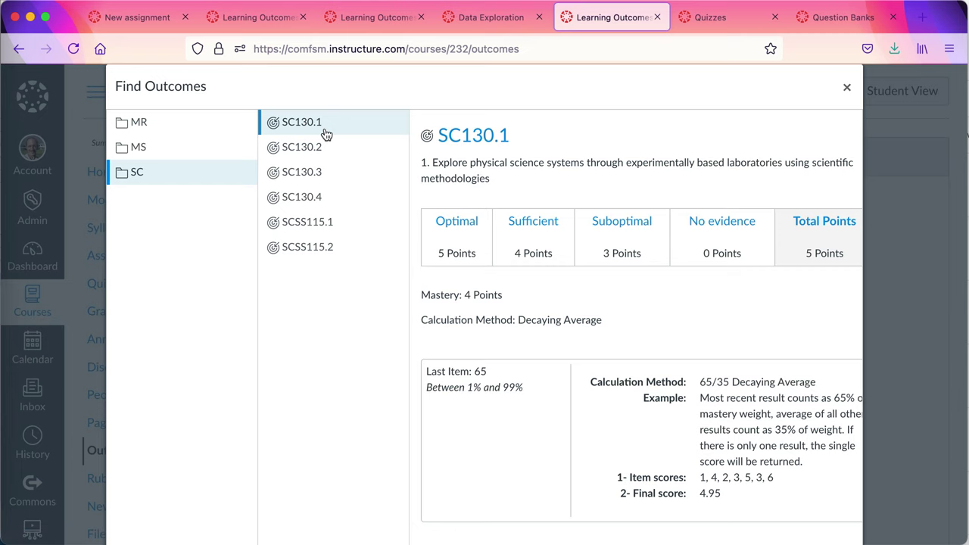
scroll(592, 280, down, 3)
scroll(590, 278, up, 5)
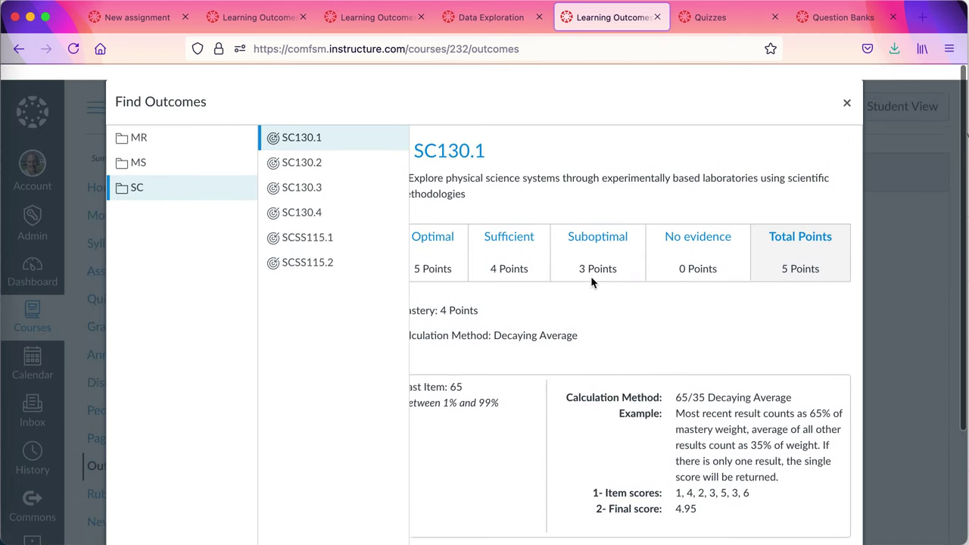
click(846, 88)
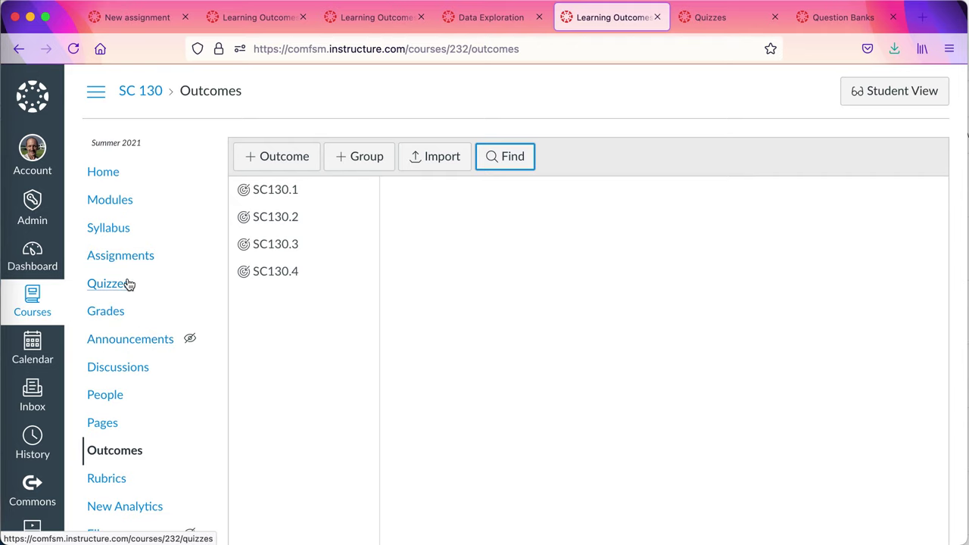
Switch to the Sandbox course and add a question bank named MS150.1 under its quizzes.
click(159, 24)
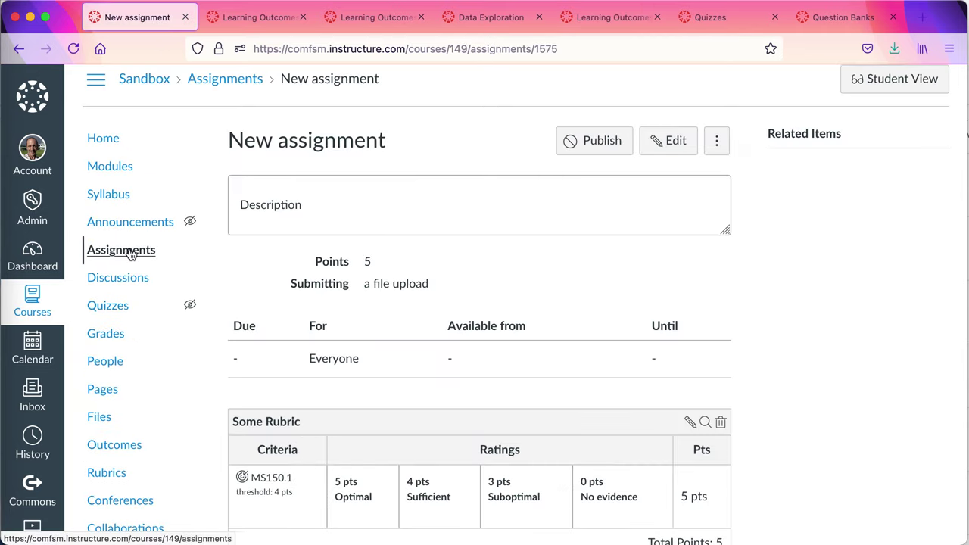
click(108, 316)
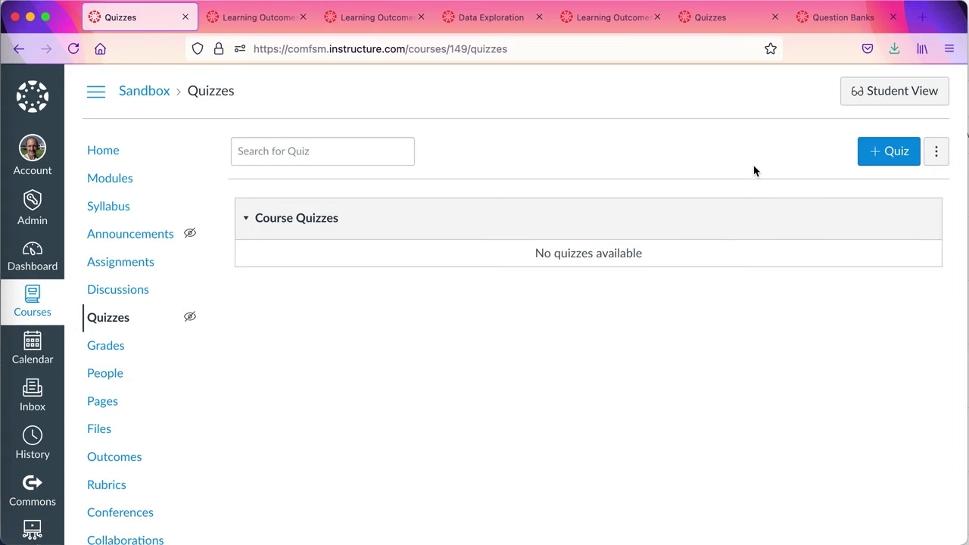
click(937, 158)
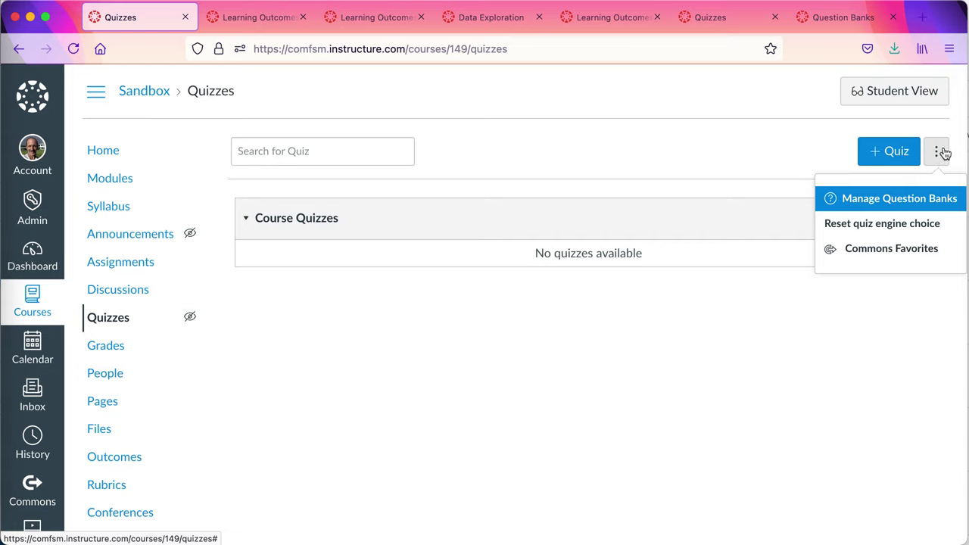
click(903, 201)
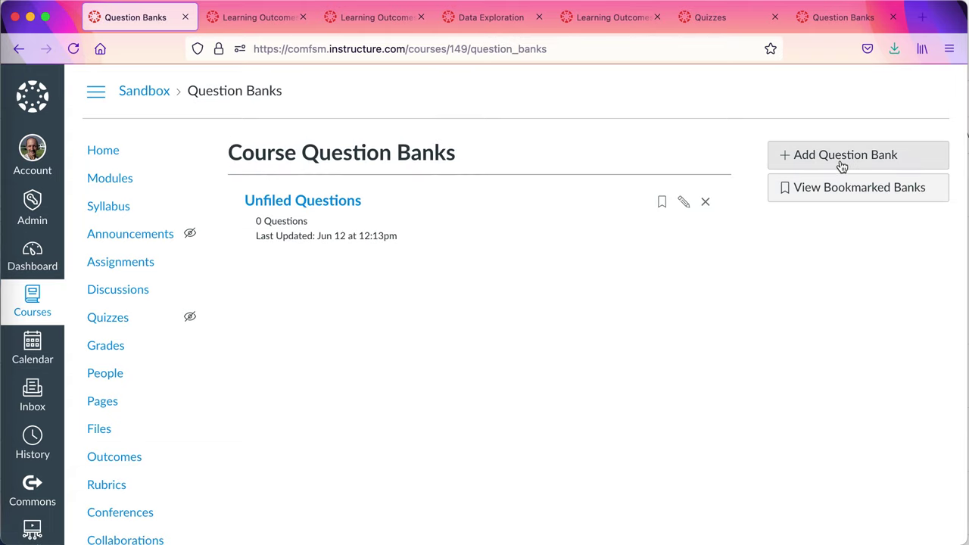
click(840, 164)
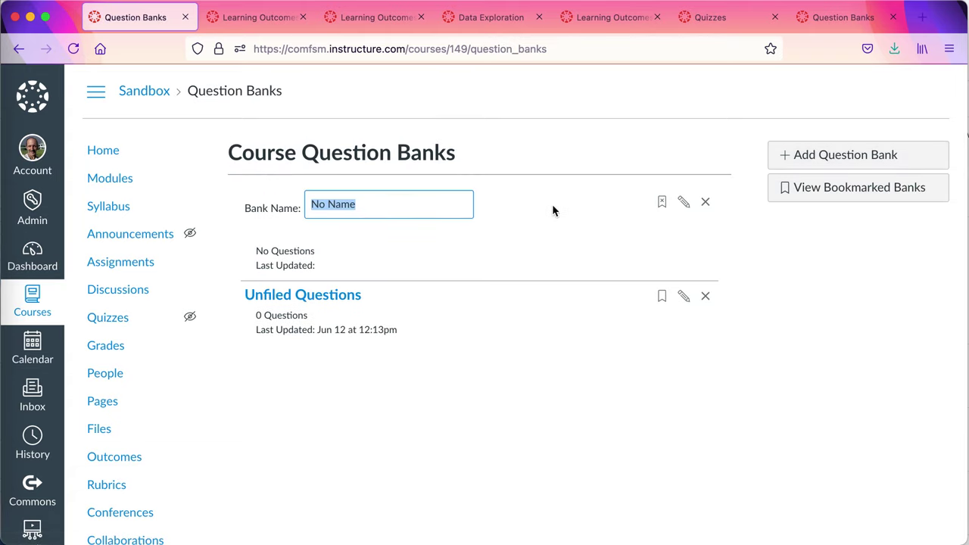
text(MS150.1)
key(Return)
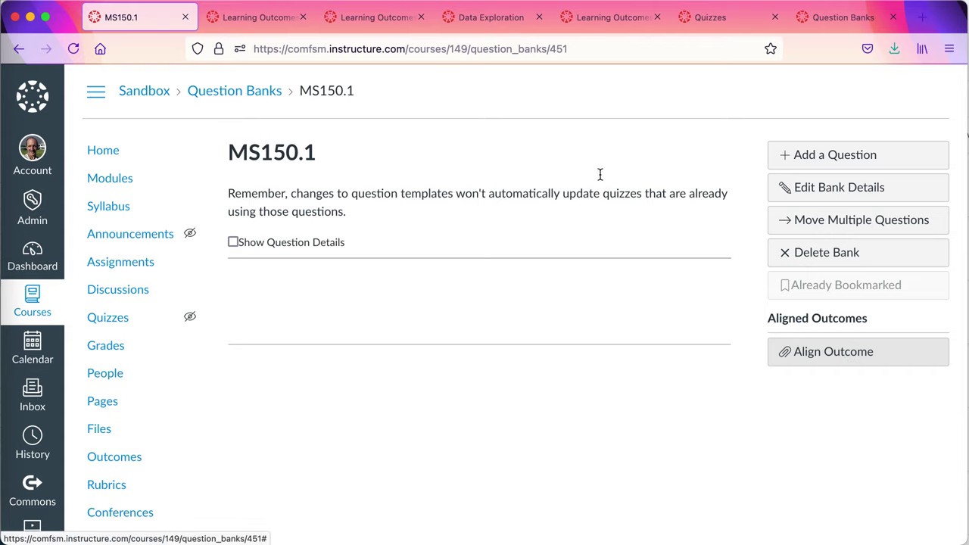
Open the MS150.1 question bank and select outcome MS150.1 for alignment with it.
click(253, 91)
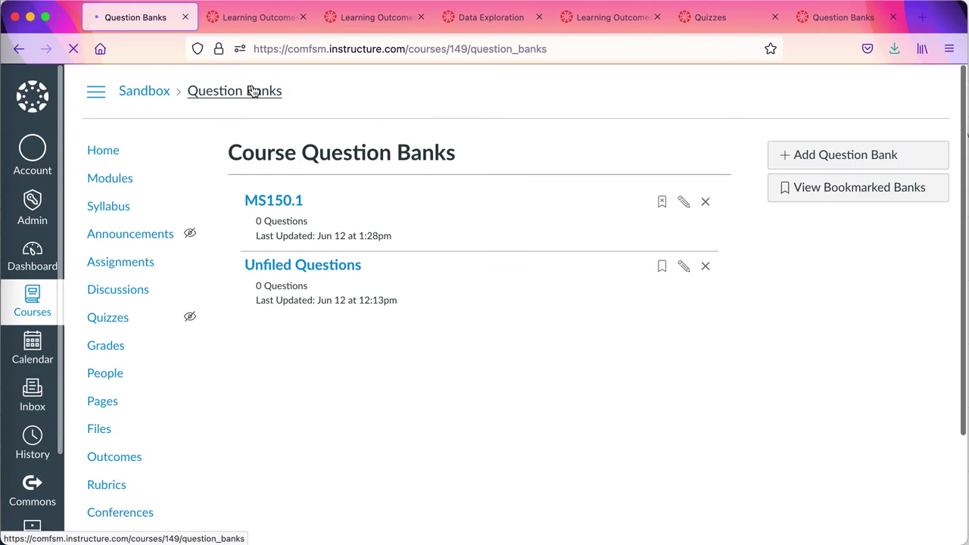
click(291, 201)
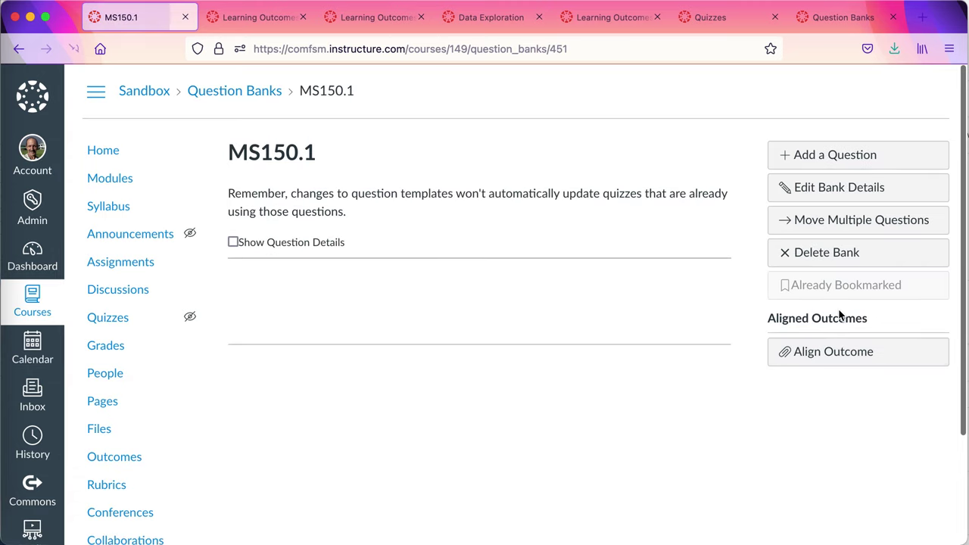
click(831, 354)
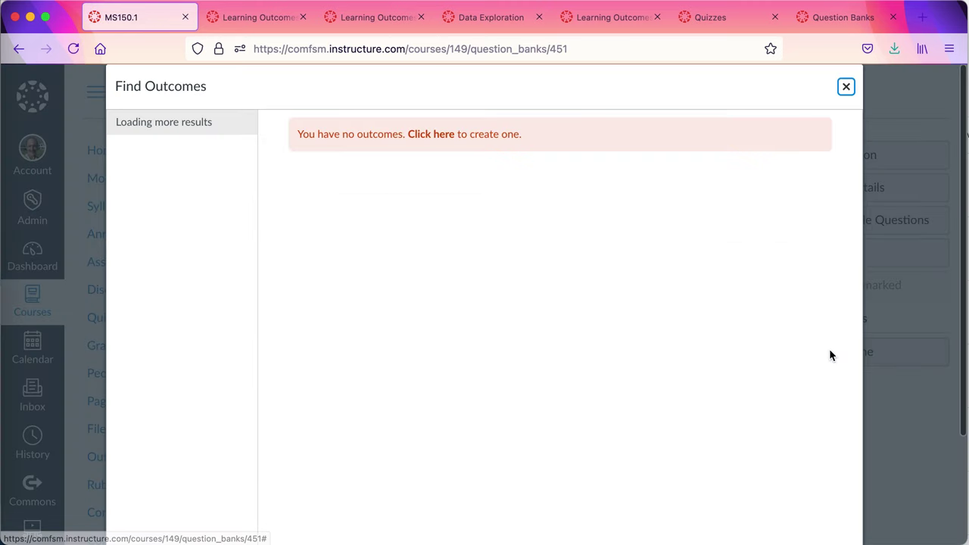
click(181, 121)
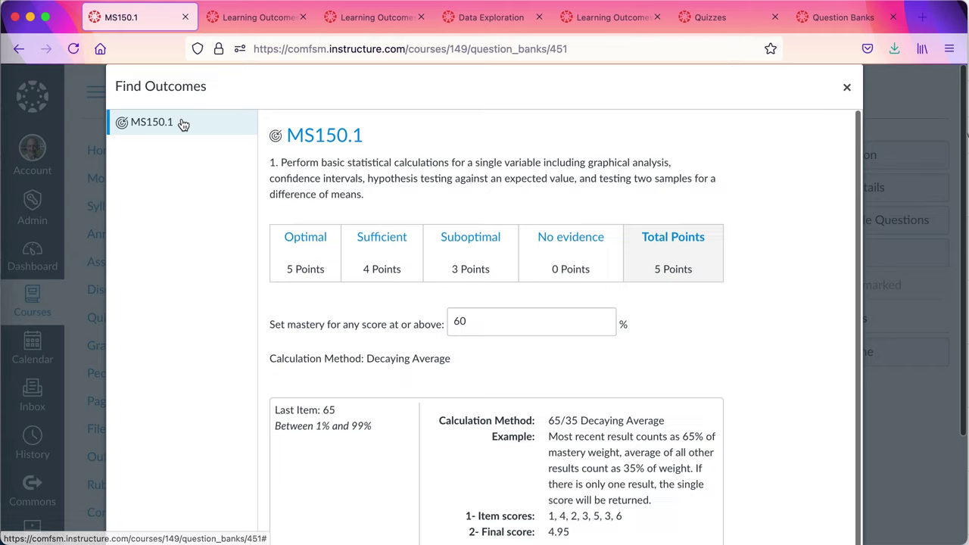
Set the mastery score for the MS150.1 outcome alignment to 80% and review its ratings and calculation method.
click(459, 320)
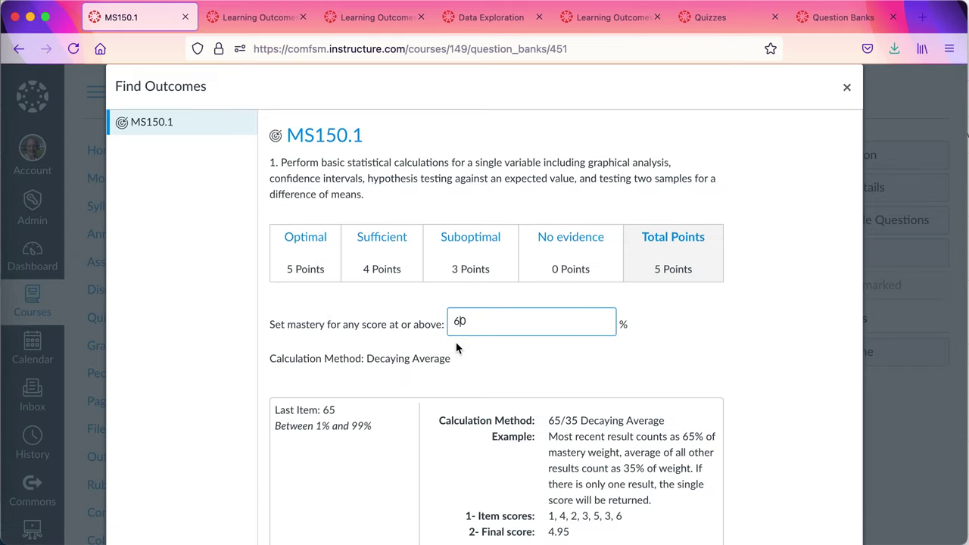
key(BackSpace)
text(8)
scroll(617, 401, down, 3)
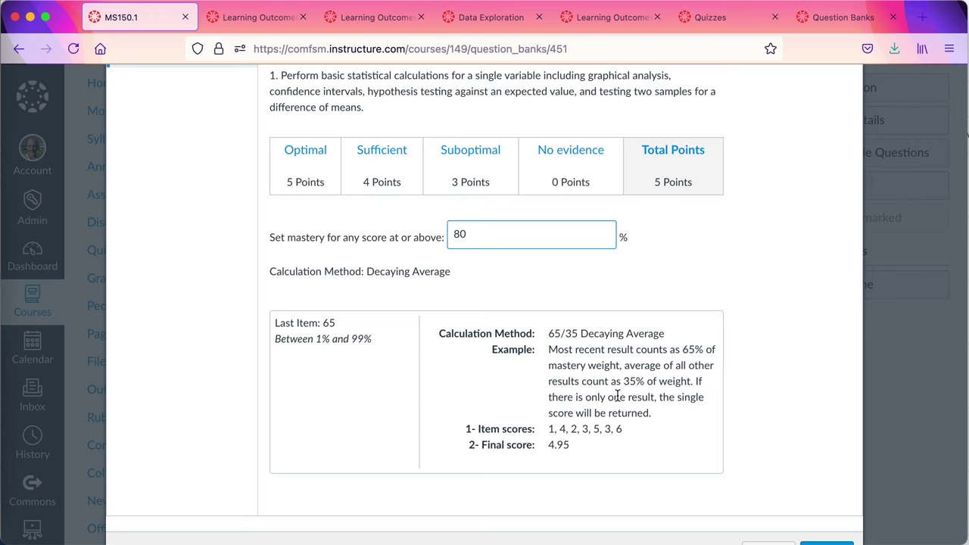
scroll(617, 394, down, 1)
scroll(617, 393, up, 3)
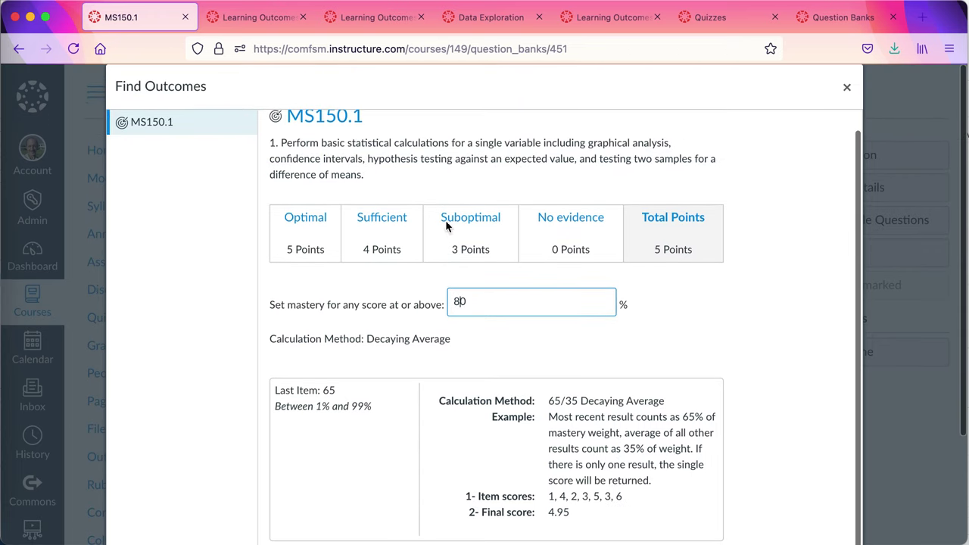
scroll(587, 400, down, 1)
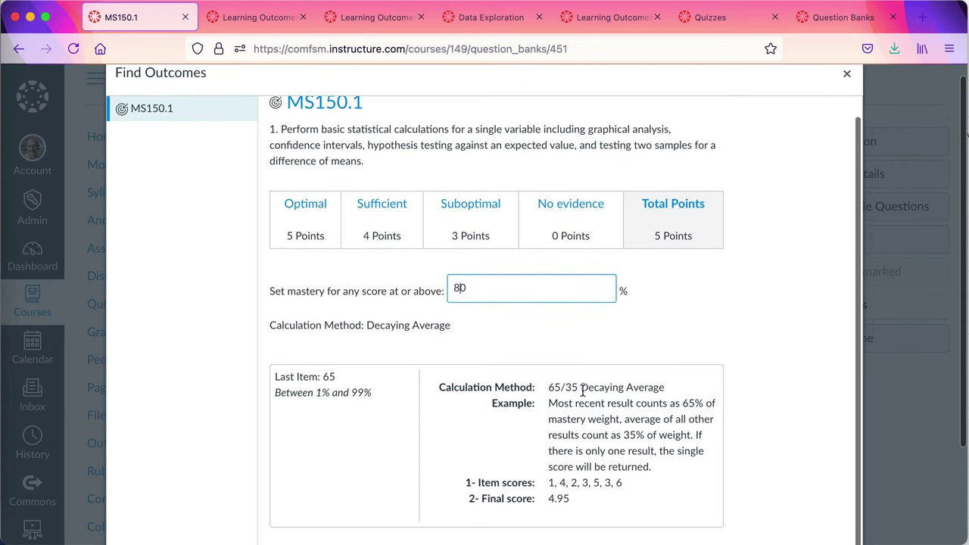
scroll(512, 294, up, 1)
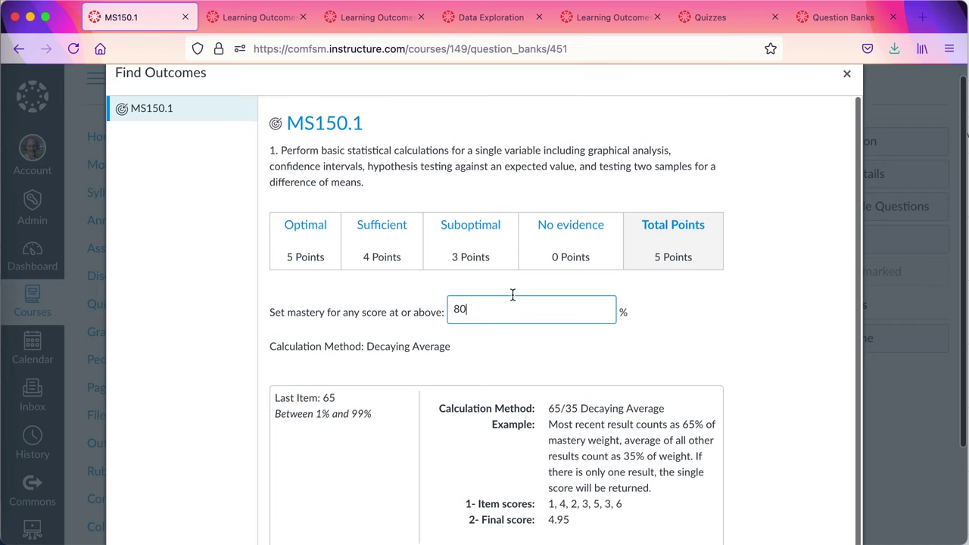
scroll(512, 294, down, 1)
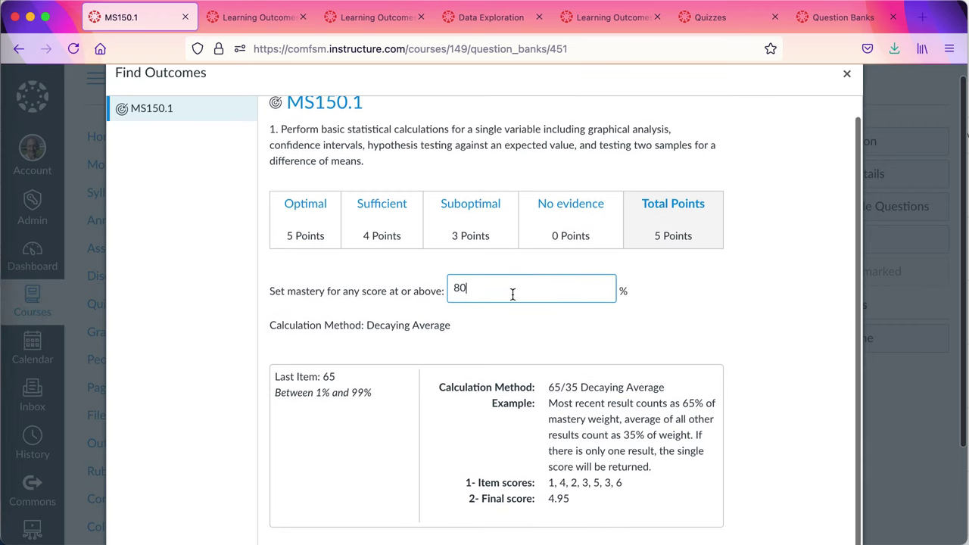
Import the MS150.1 outcome alignment with its 80% mastery score into the question bank.
scroll(513, 295, down, 5)
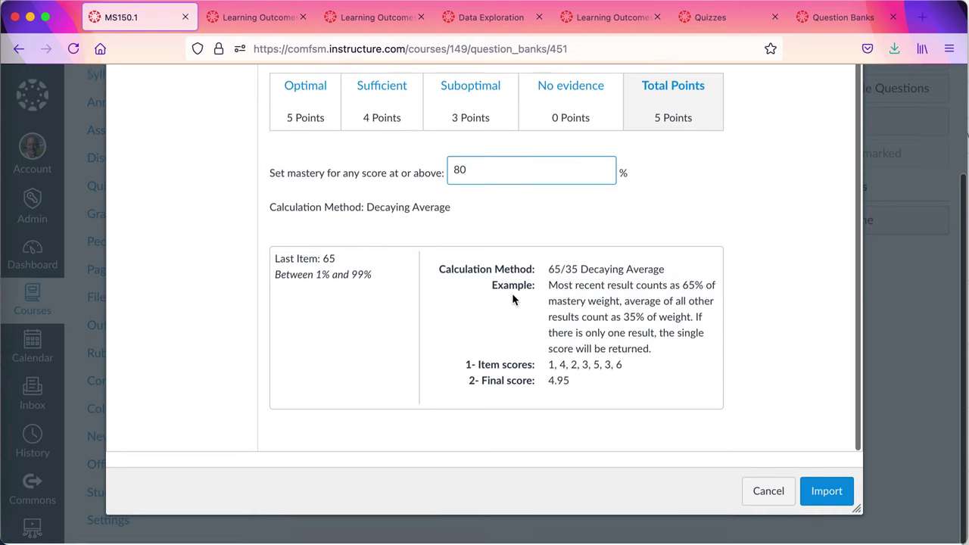
click(827, 501)
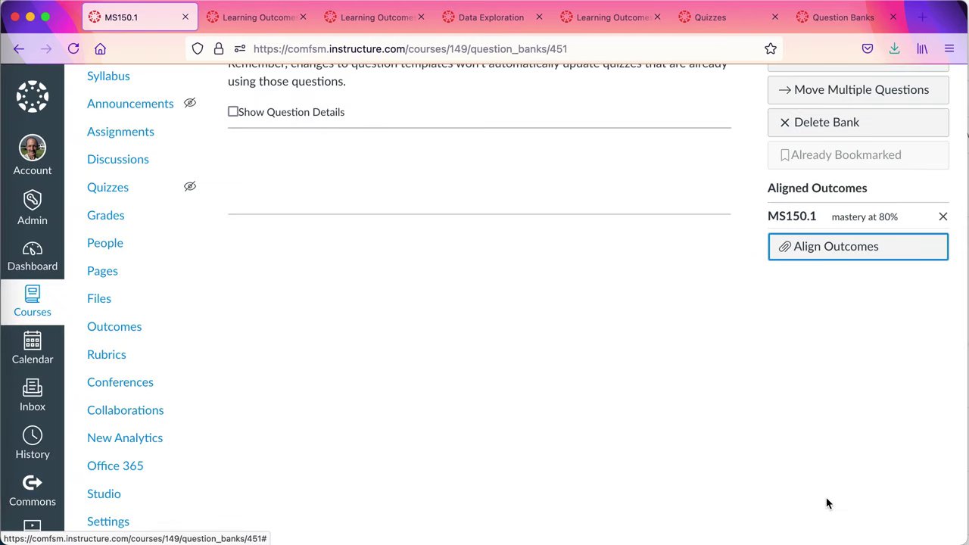
scroll(812, 220, up, 4)
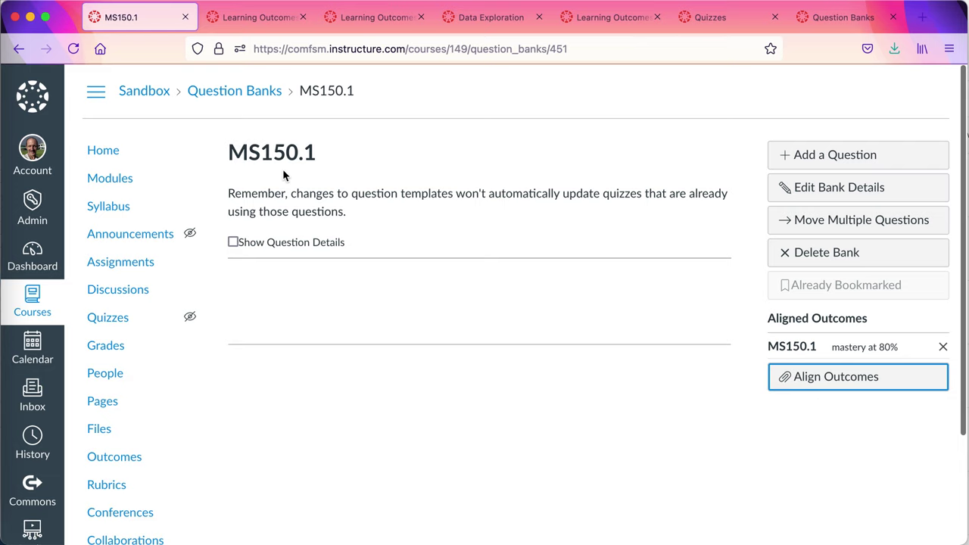
Add a question to the MS150.1 bank and name it "0111 sample size".
click(825, 156)
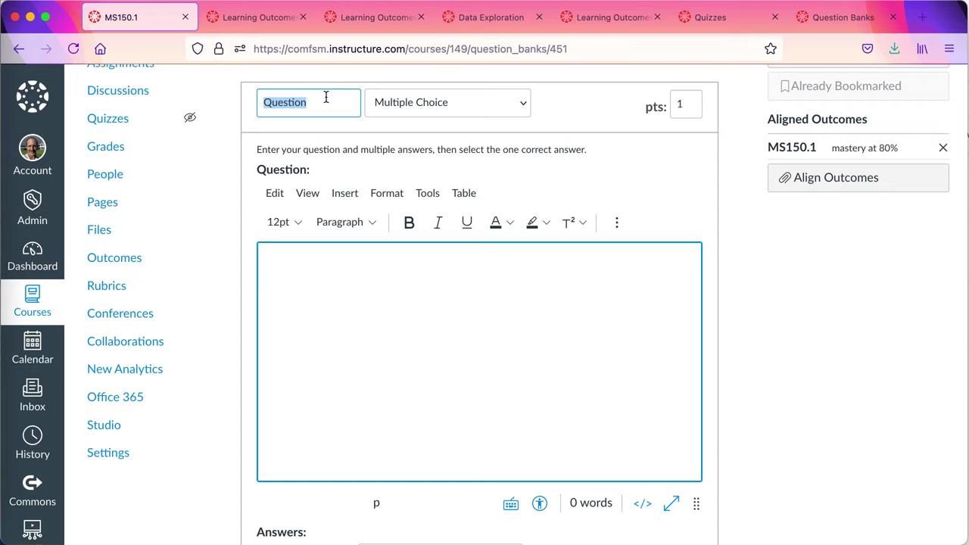
text(0)
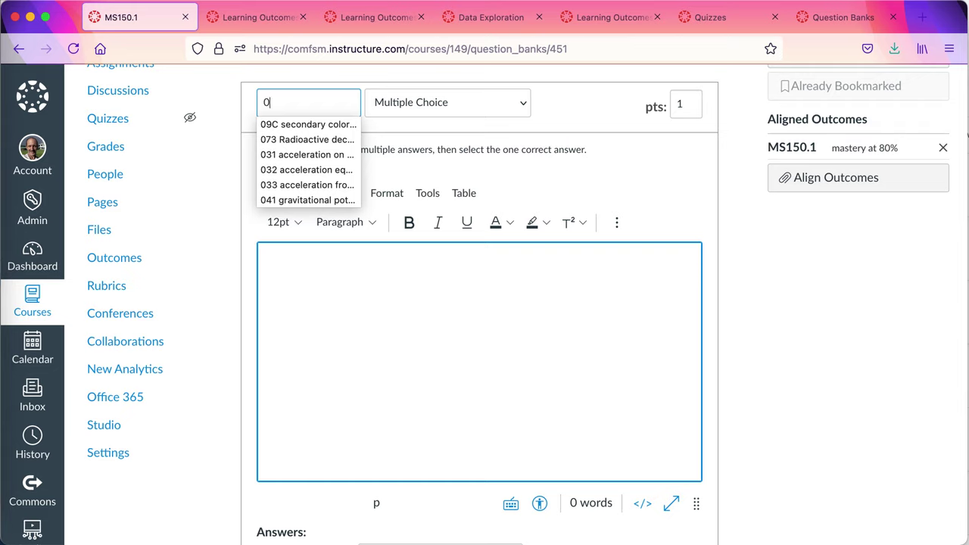
text(11)
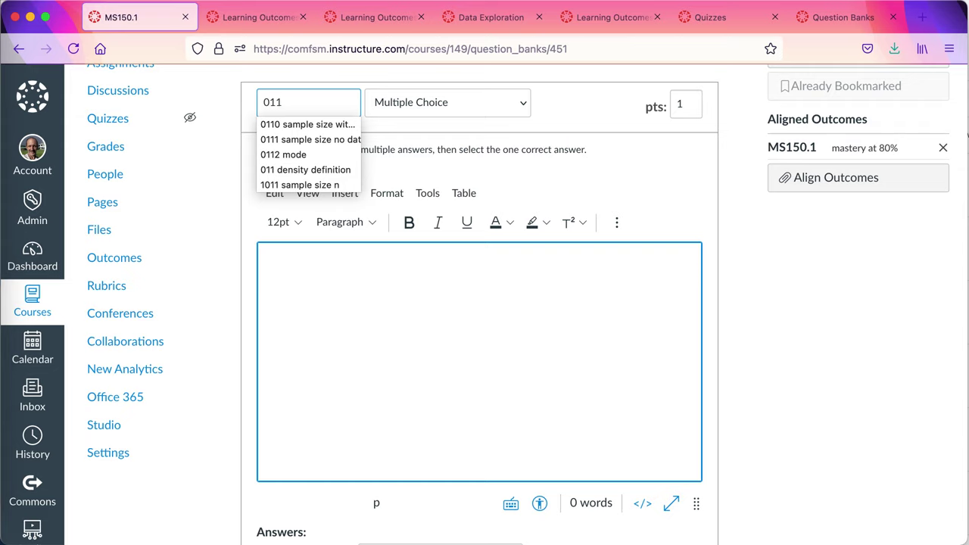
text(1)
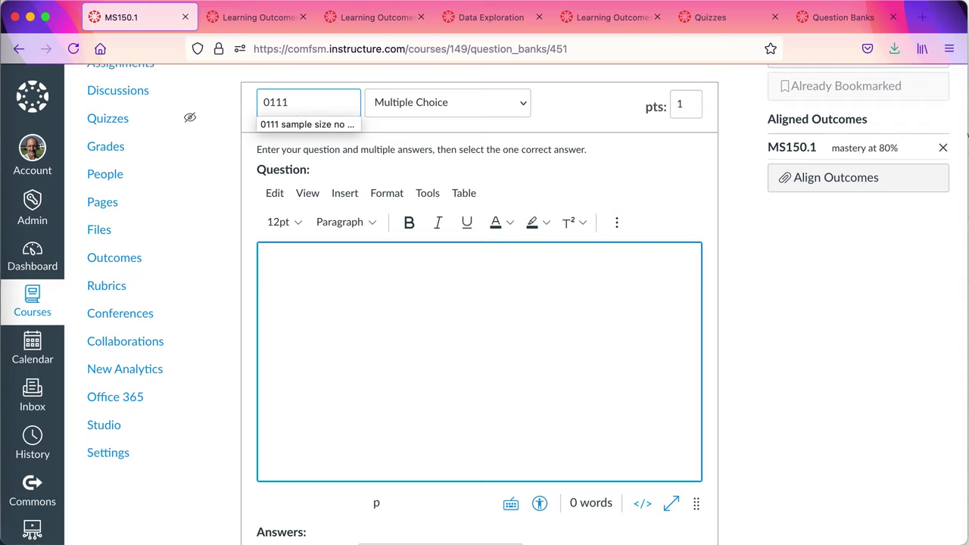
click(300, 127)
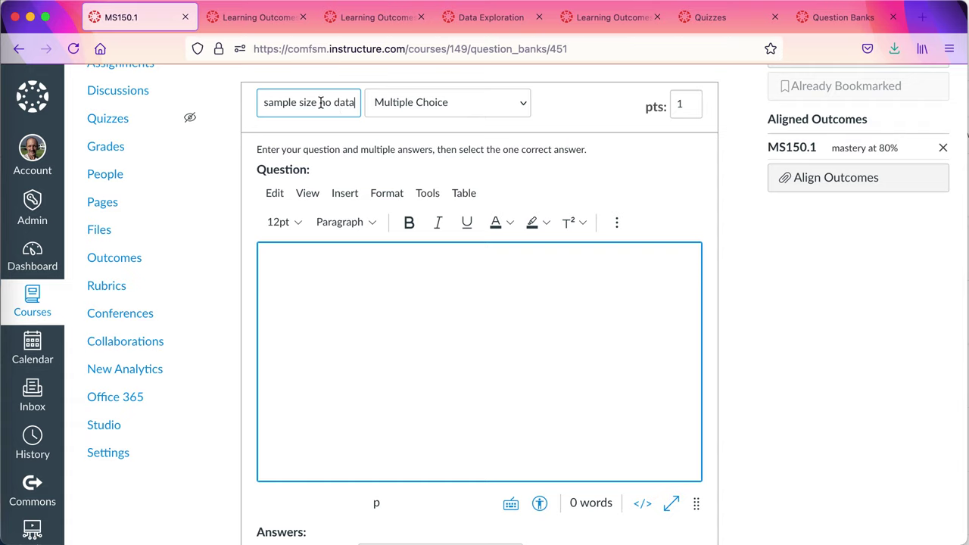
drag(321, 103, 368, 101)
key(BackSpace)
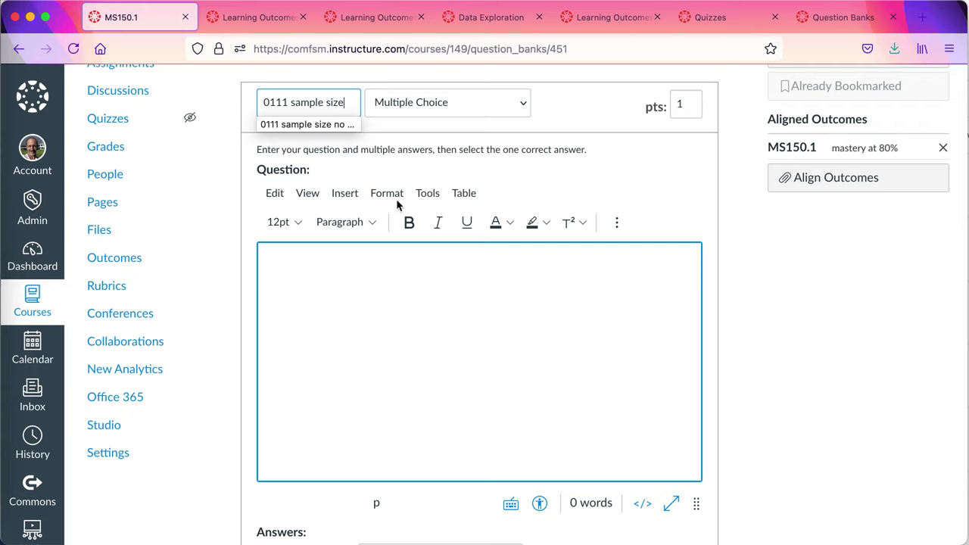
Enter "What is the sample..." as the question text and look over the available question types.
click(363, 287)
text(What is the sample...)
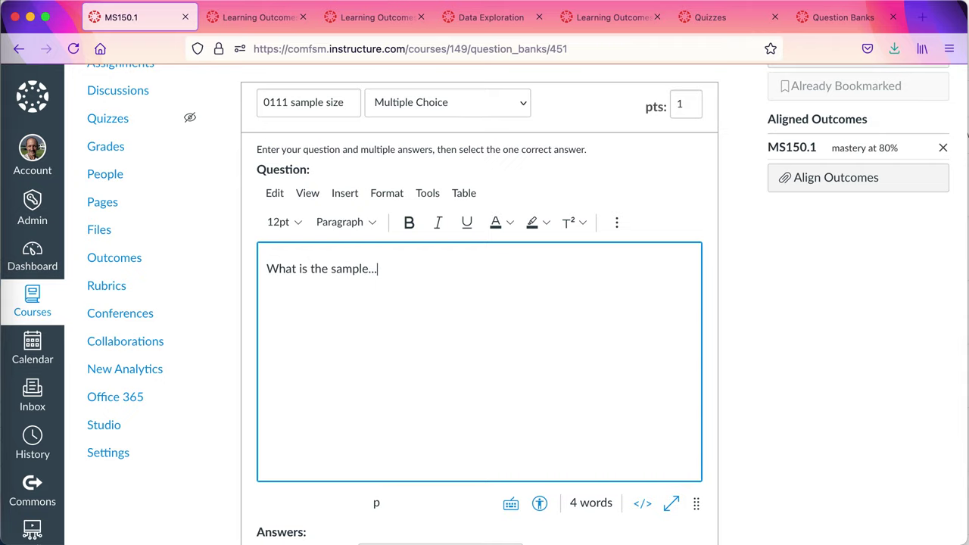
scroll(445, 304, down, 1)
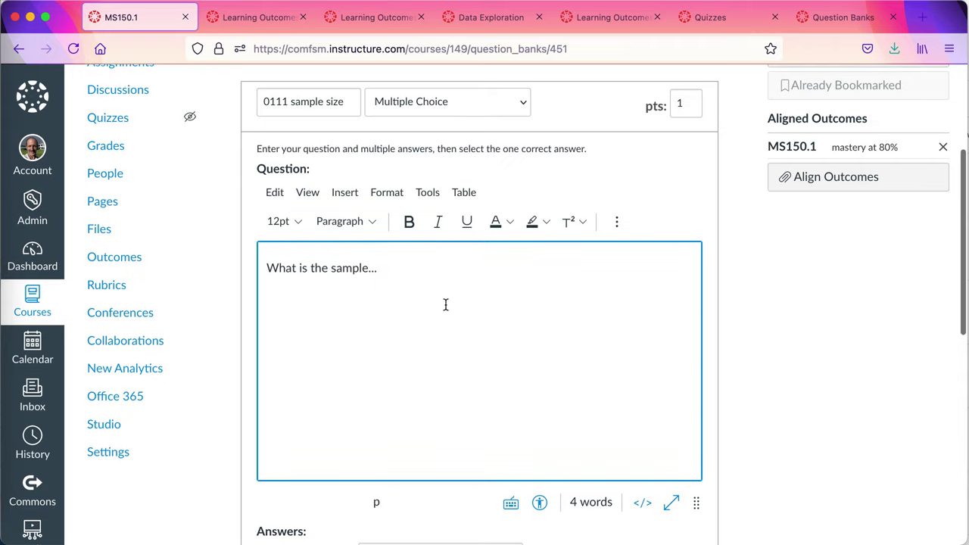
click(470, 105)
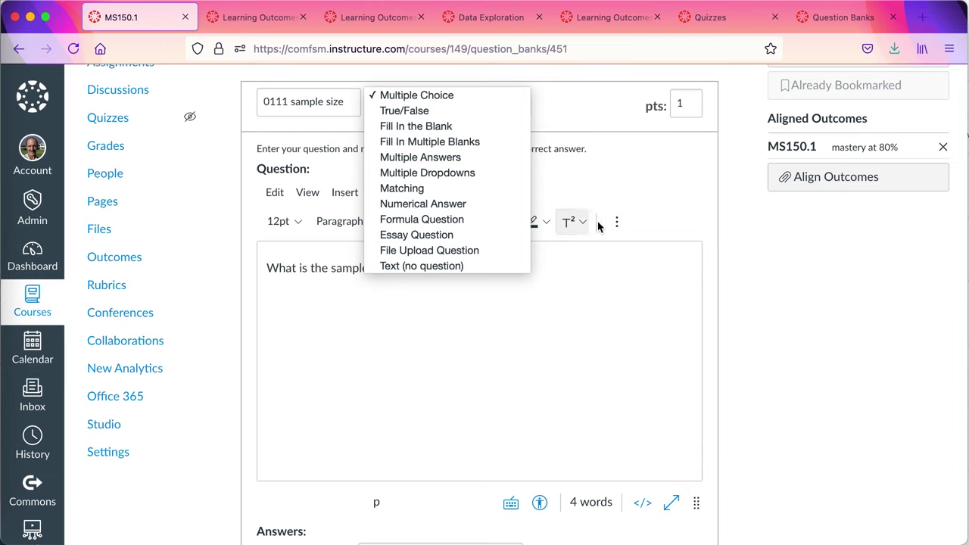
click(659, 206)
scroll(659, 208, down, 4)
scroll(659, 207, up, 5)
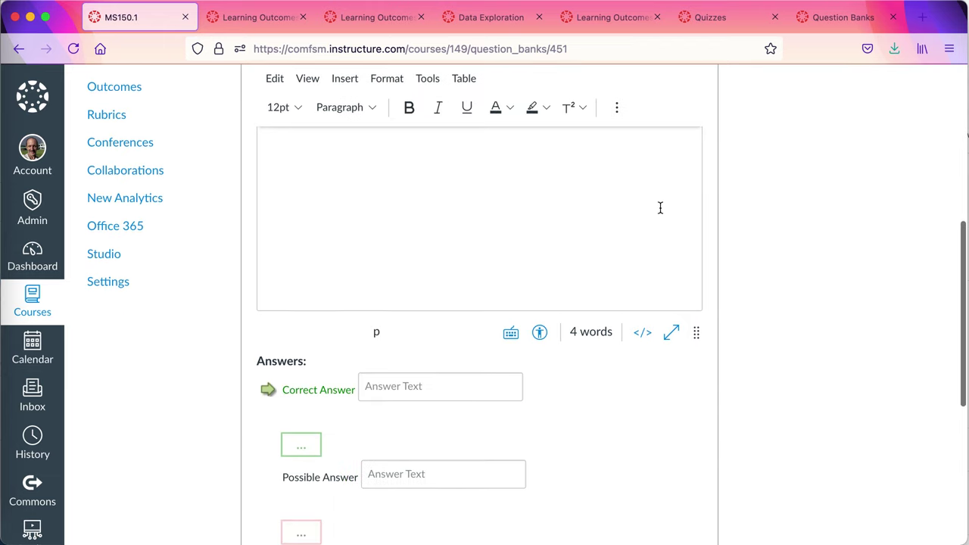
Review the question's points and answer fields, and save the question to the bank.
double_click(695, 156)
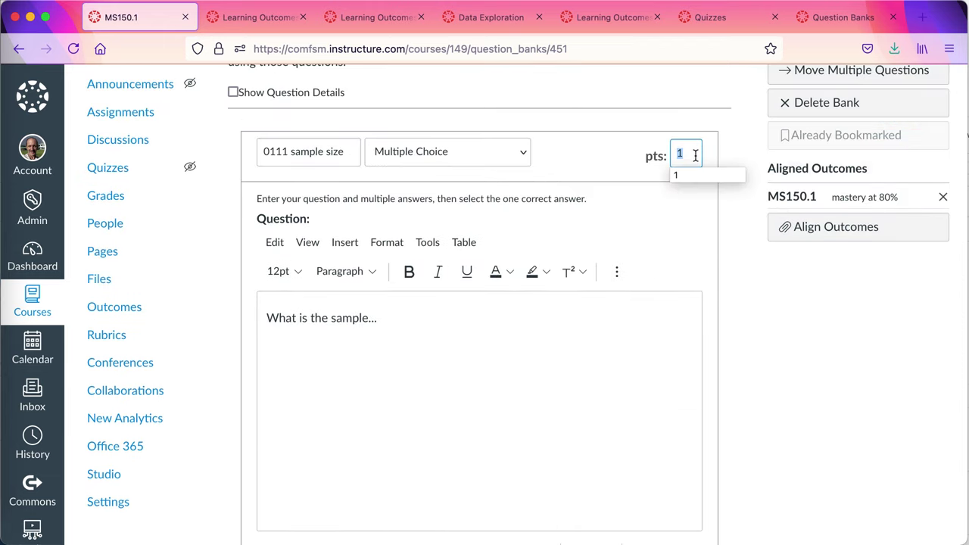
scroll(693, 331, down, 10)
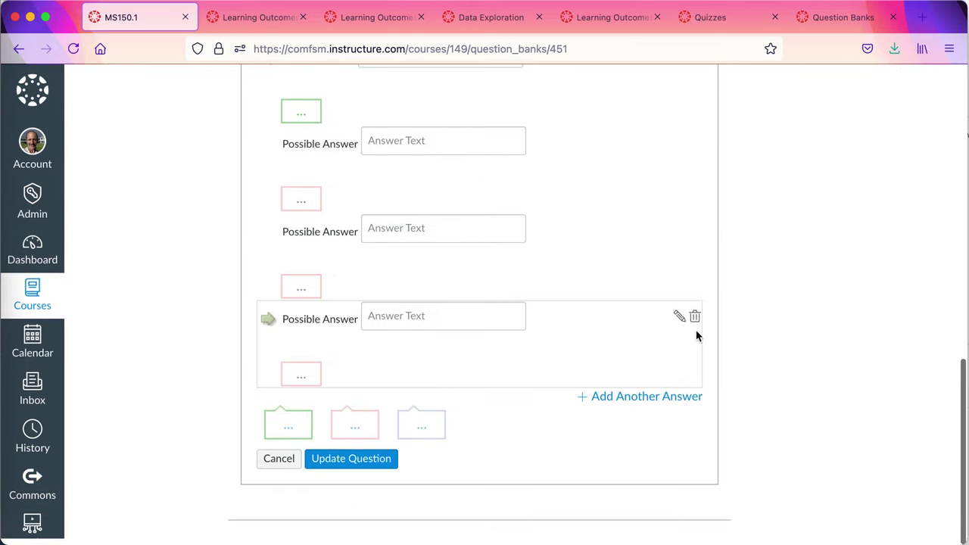
scroll(397, 184, up, 1)
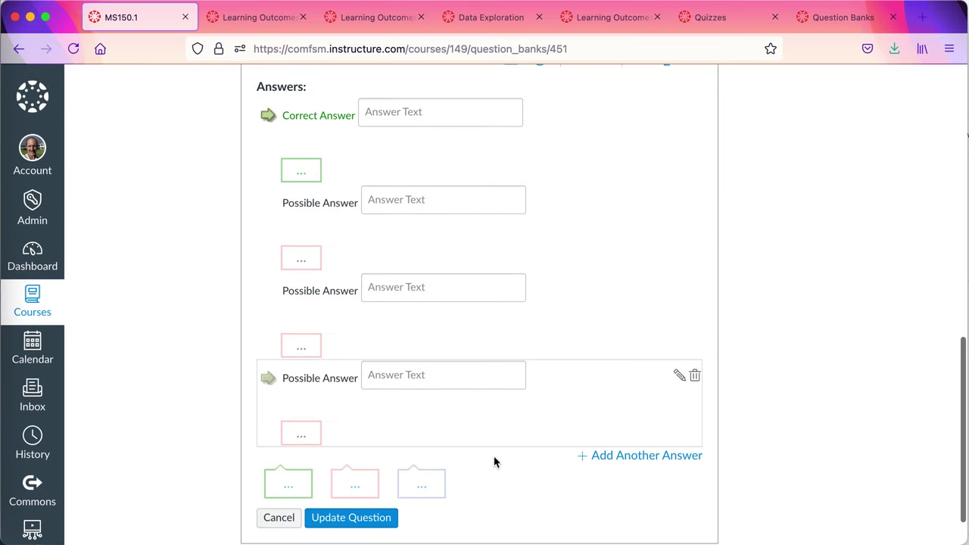
scroll(510, 499, up, 2)
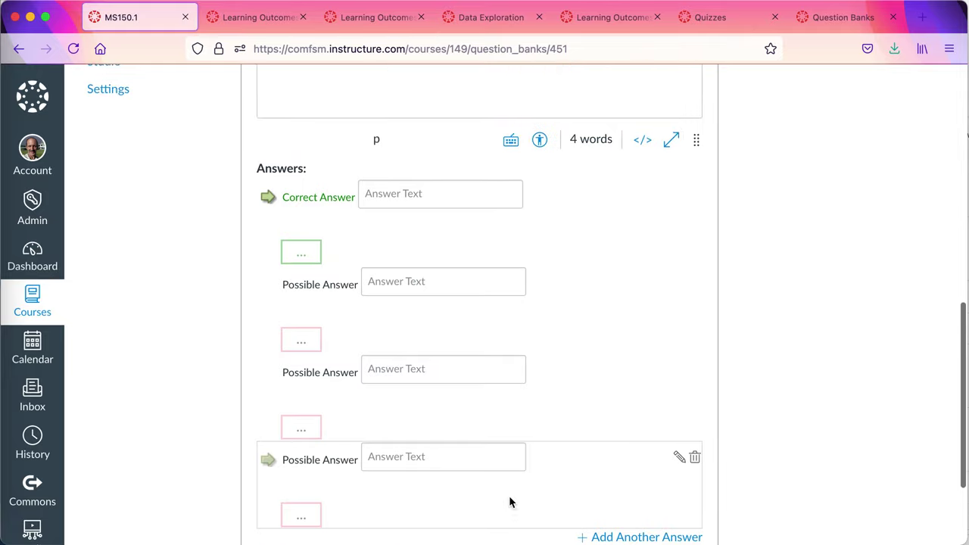
scroll(511, 499, down, 4)
scroll(510, 500, up, 1)
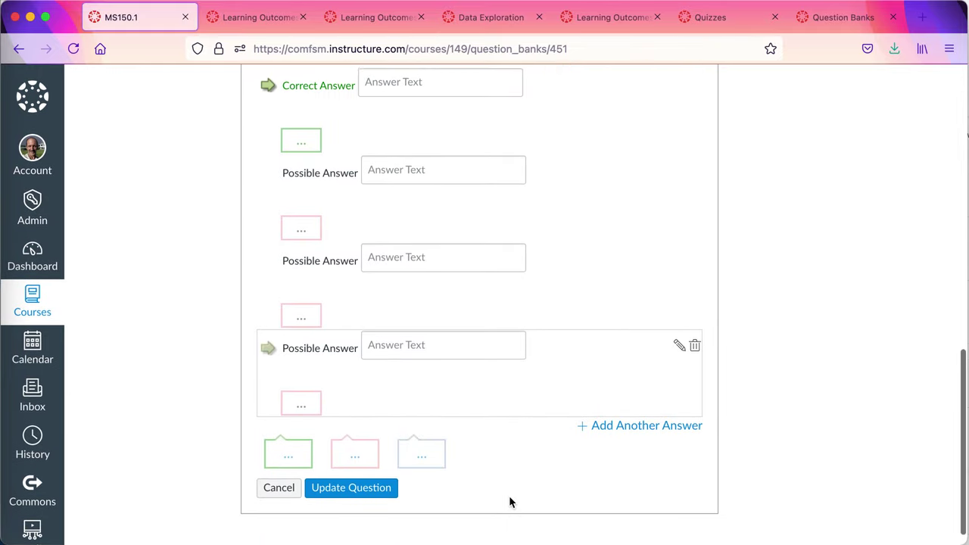
click(378, 496)
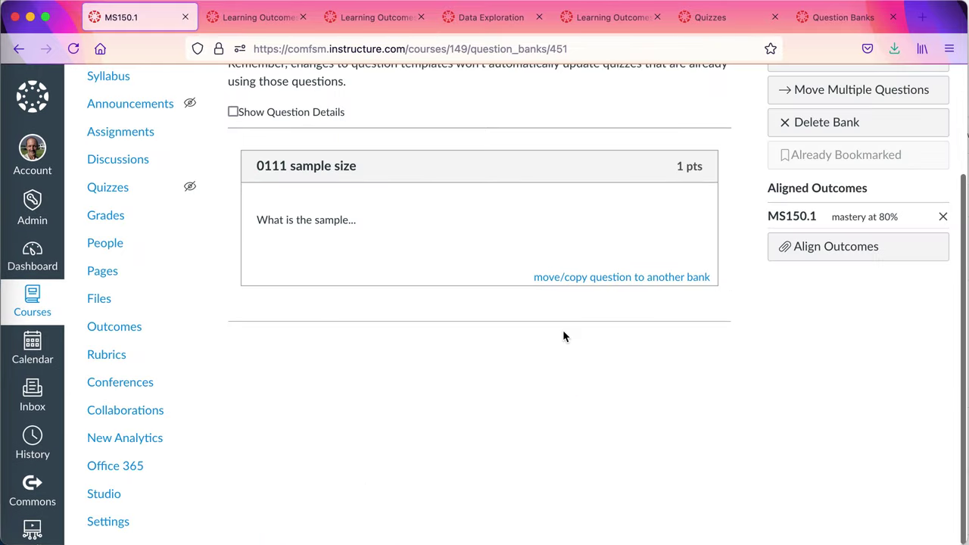
Create a quiz in the Sandbox course with the Classic Quizzes engine and review its detail settings.
scroll(503, 247, up, 3)
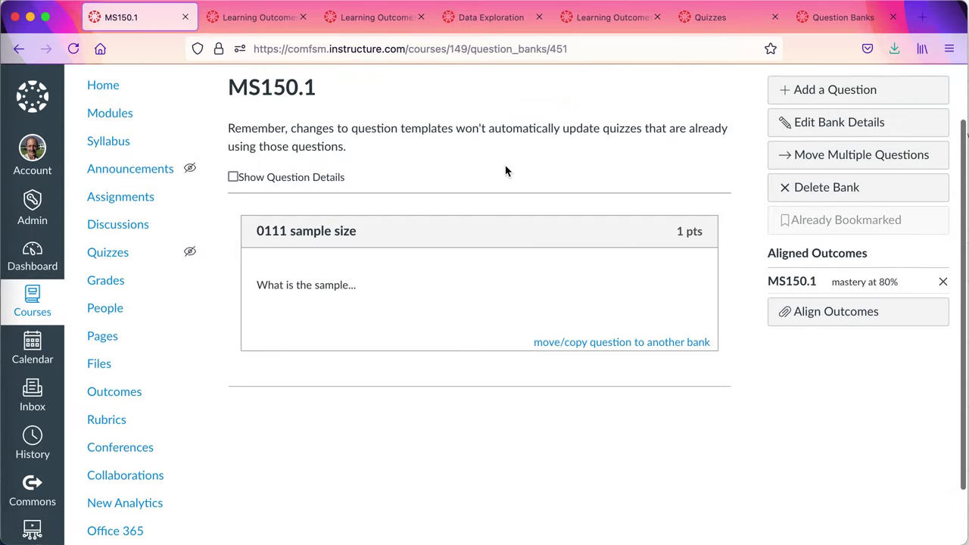
scroll(504, 174, up, 3)
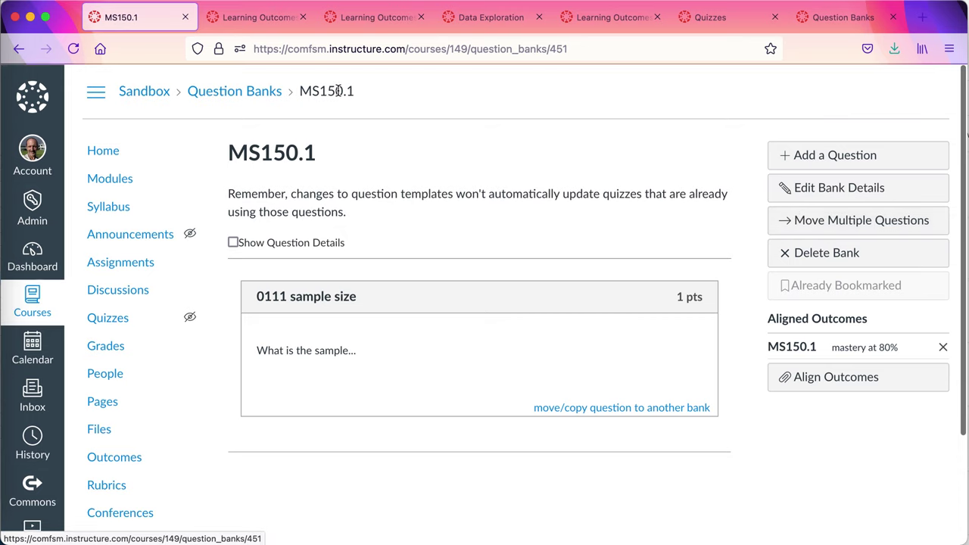
click(120, 320)
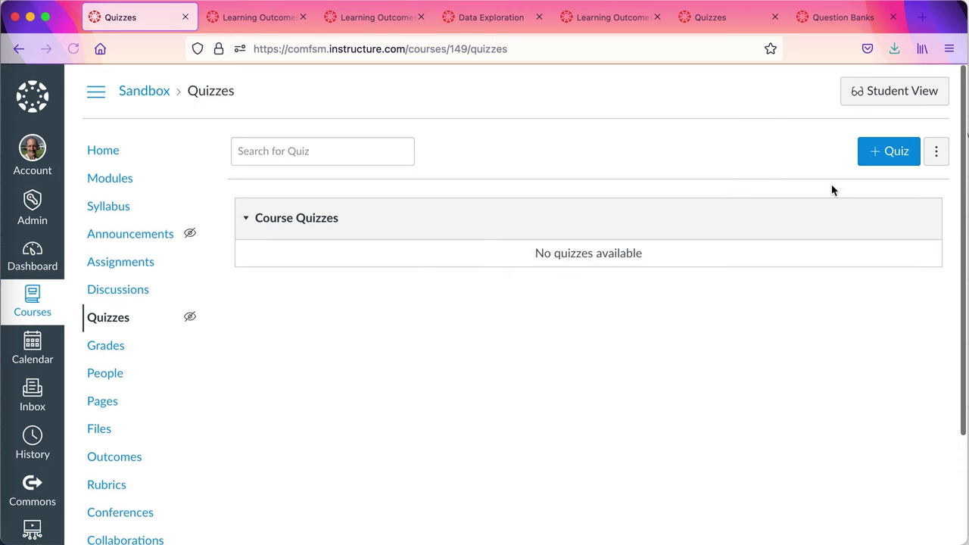
click(878, 158)
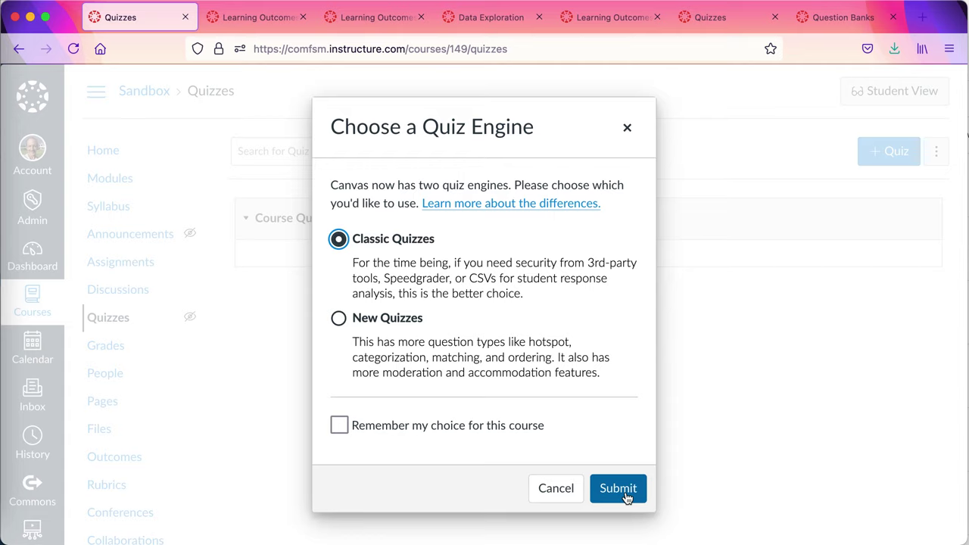
click(625, 496)
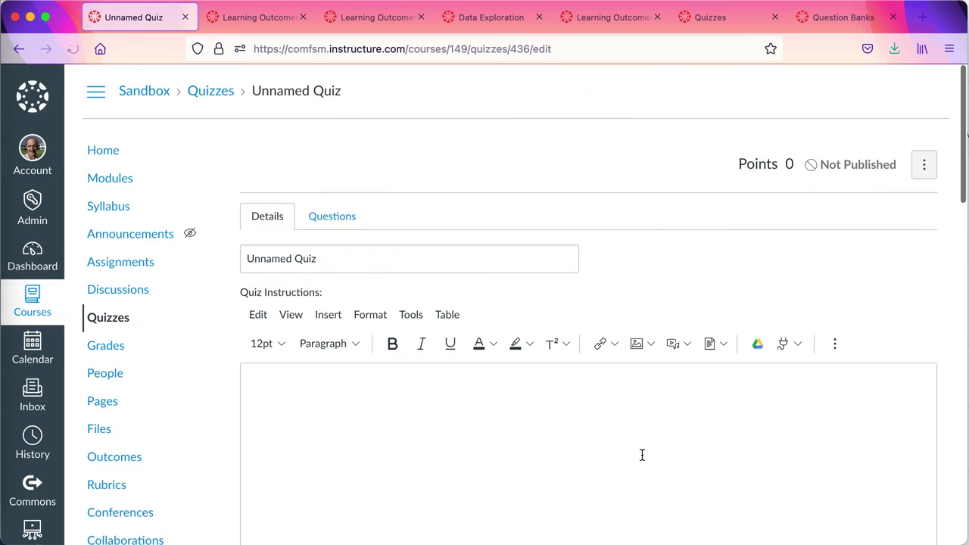
scroll(642, 455, down, 2)
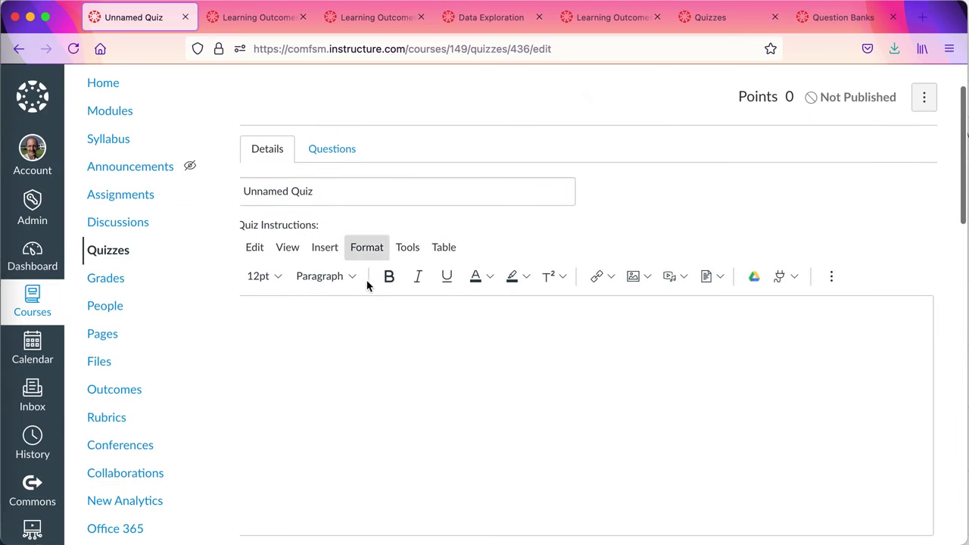
click(367, 199)
scroll(363, 346, down, 2)
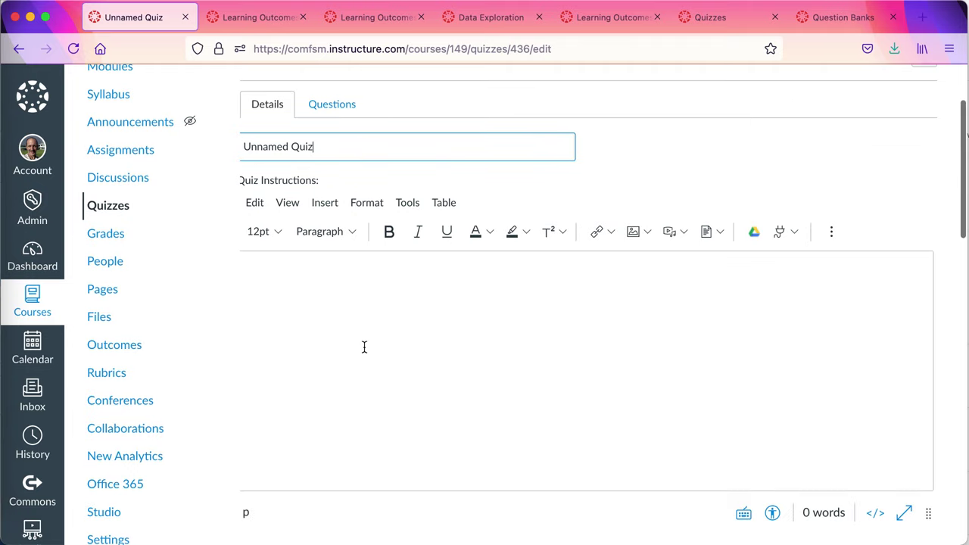
scroll(364, 346, down, 15)
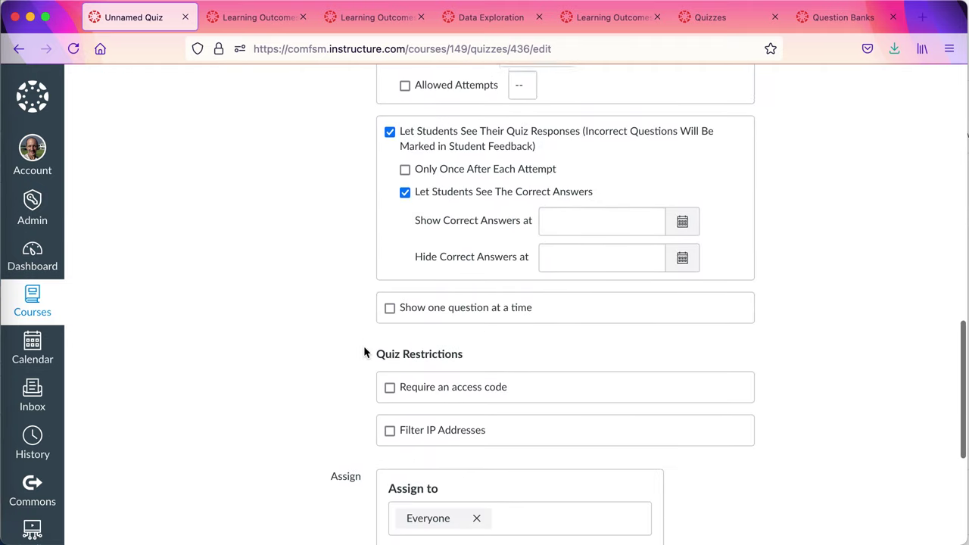
scroll(363, 345, up, 20)
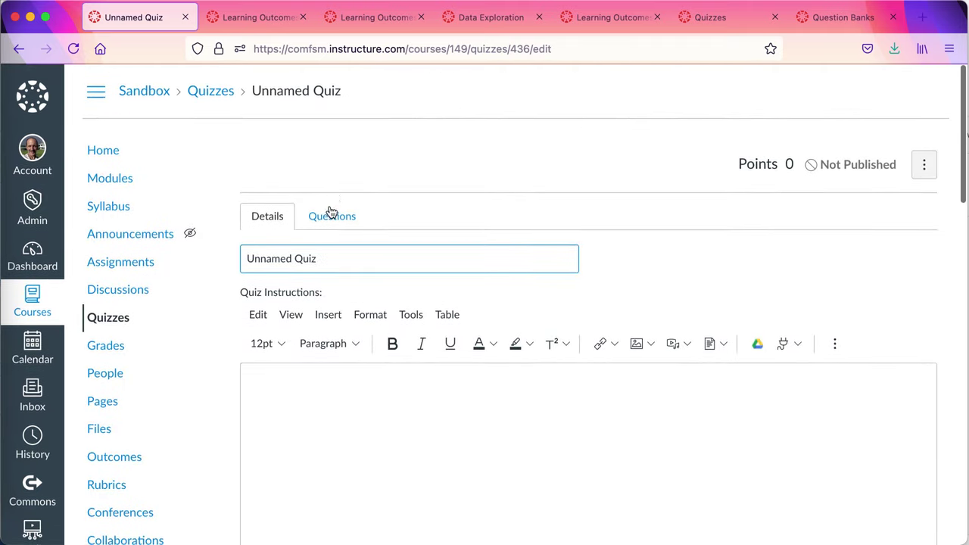
Find questions for the quiz by browsing the MS 150 banks MS150.1 to MS150.3, SC130.1 Experiments and SC130.2 Content knowledge.
click(330, 212)
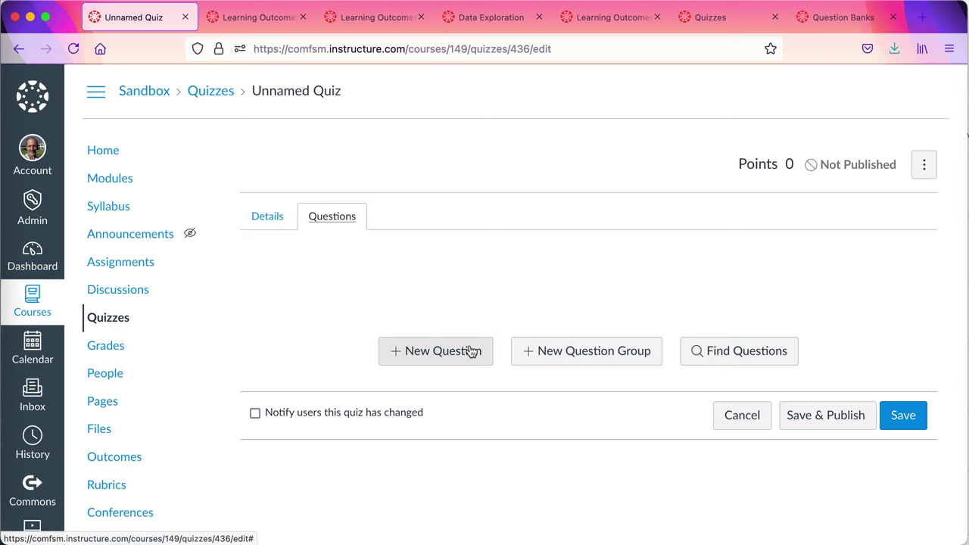
click(725, 359)
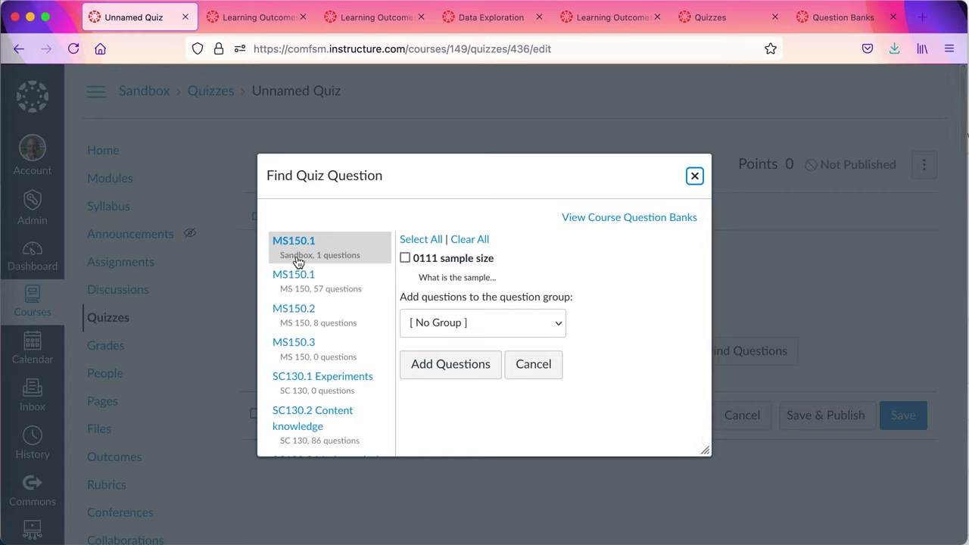
click(303, 284)
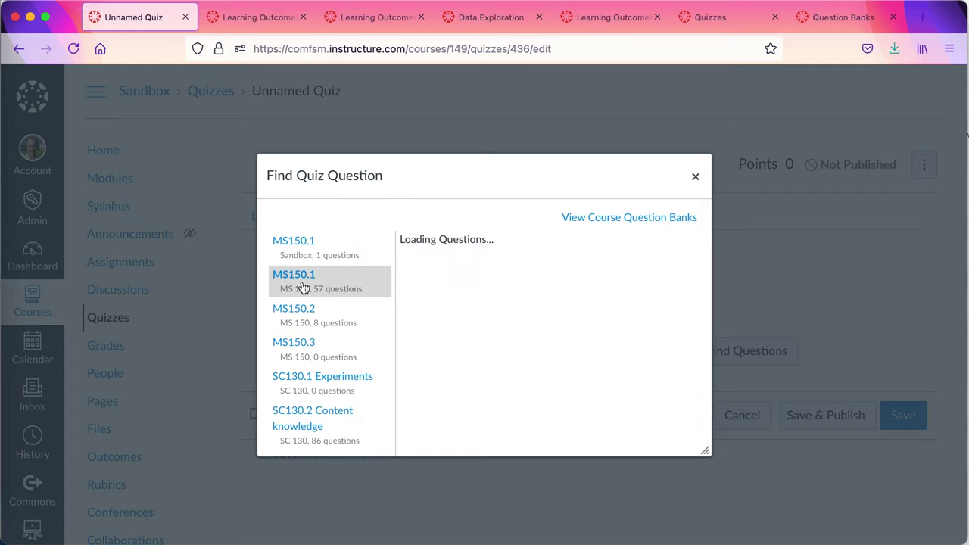
click(307, 327)
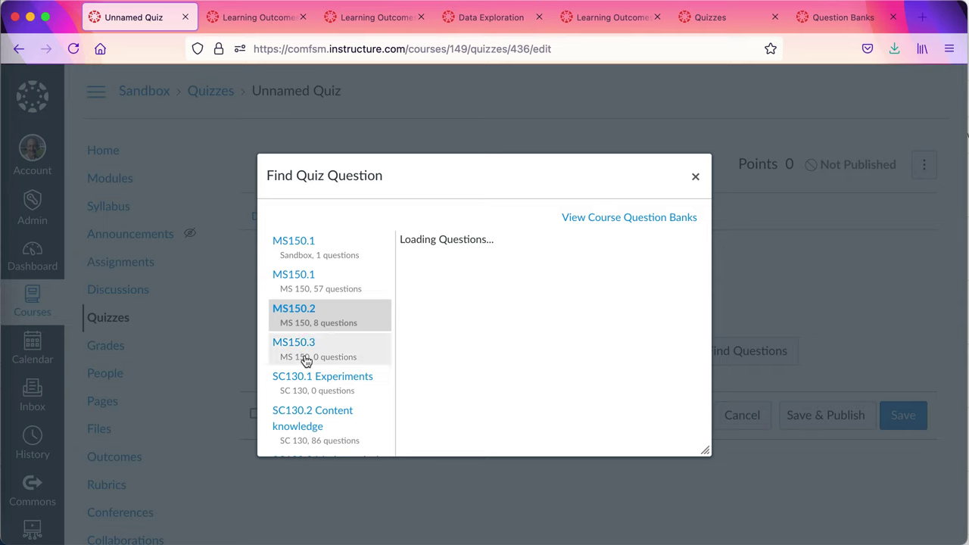
click(305, 349)
click(308, 388)
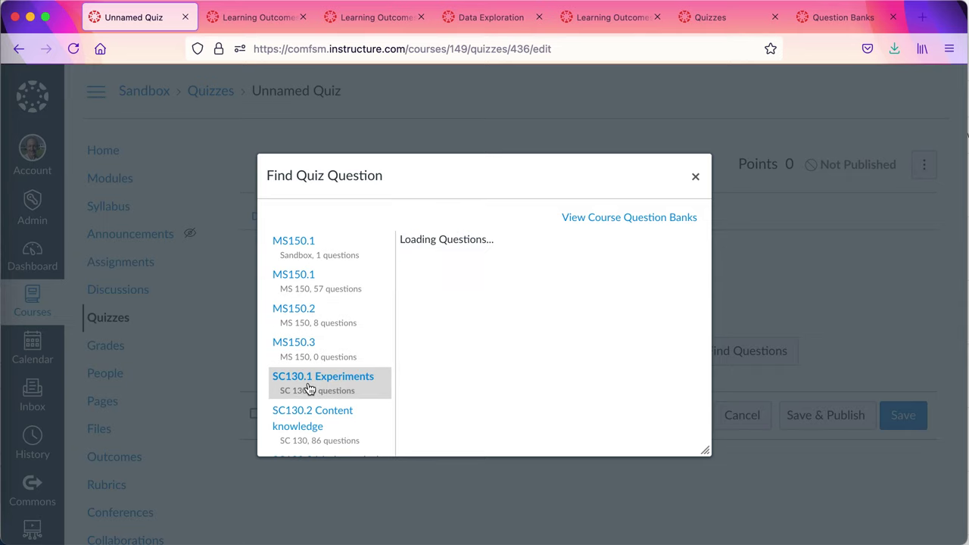
scroll(309, 388, down, 1)
scroll(314, 390, down, 1)
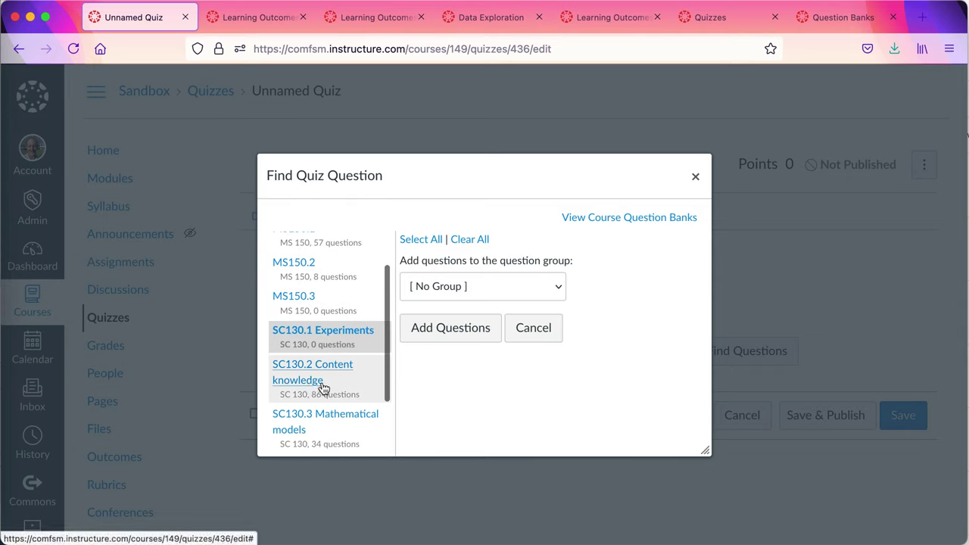
click(319, 389)
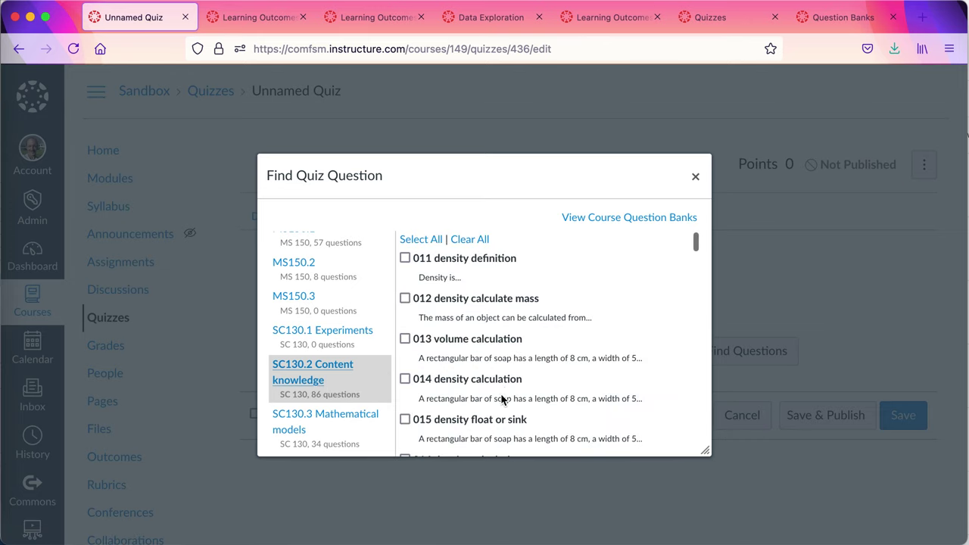
Browse the remaining question banks in the quiz question finder, including the questions in SC130.3 Mathematical models.
scroll(492, 402, down, 2)
scroll(317, 397, down, 3)
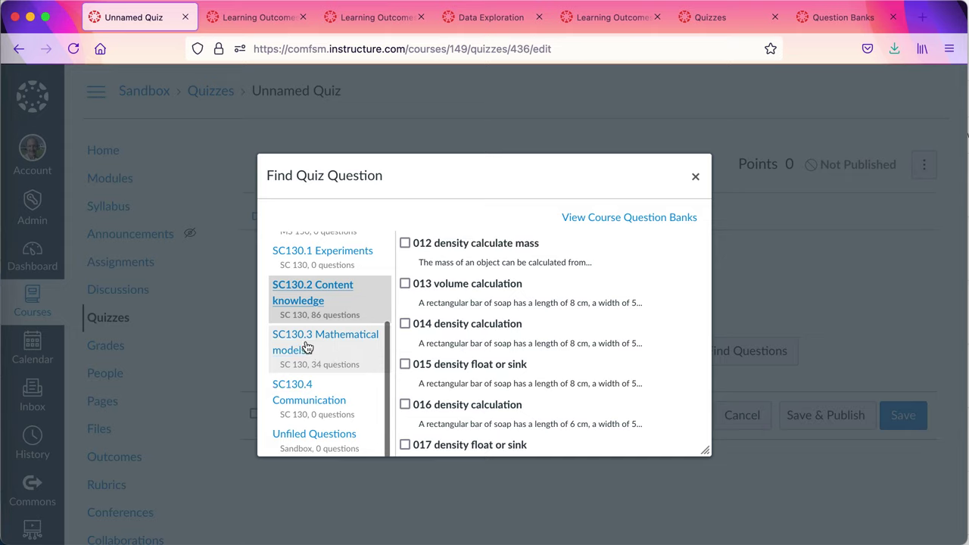
scroll(318, 361, up, 1)
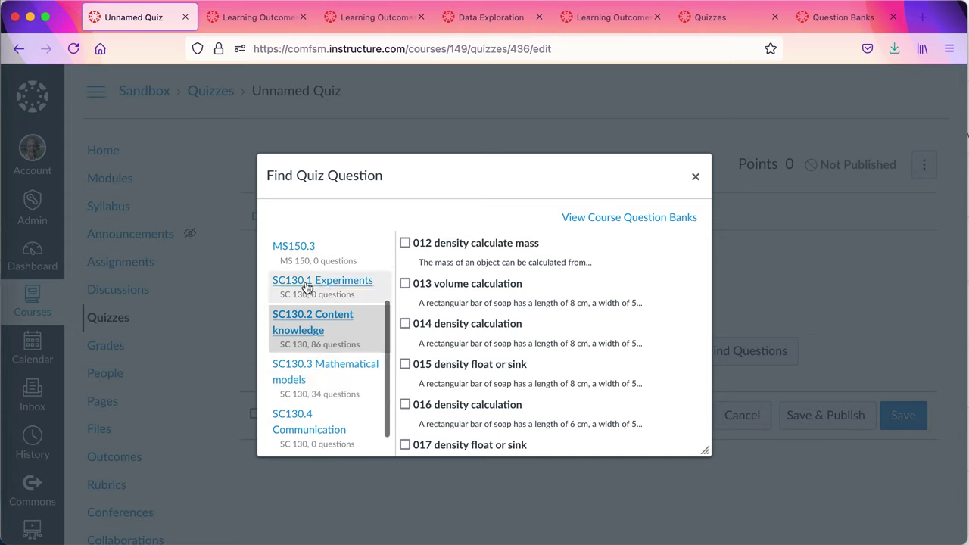
click(317, 377)
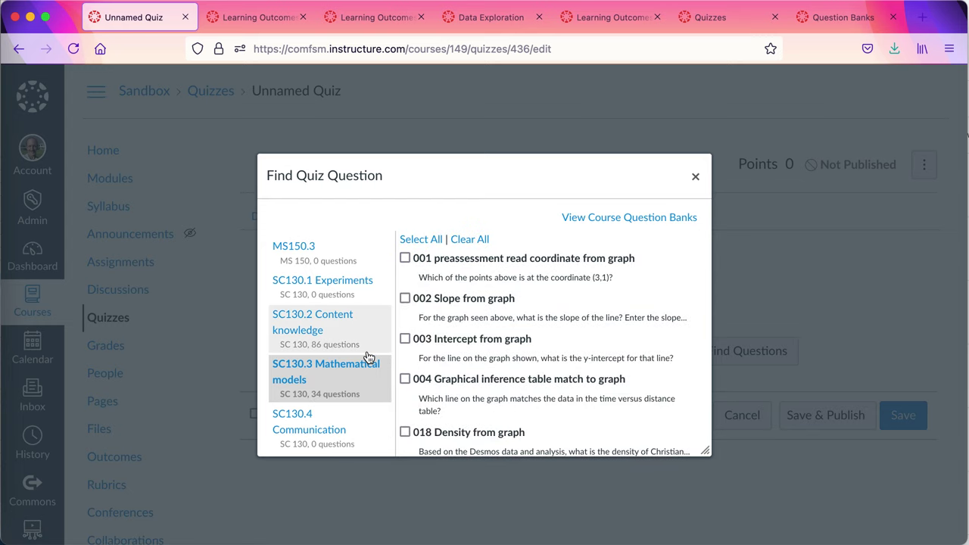
scroll(368, 357, up, 1)
scroll(368, 356, down, 2)
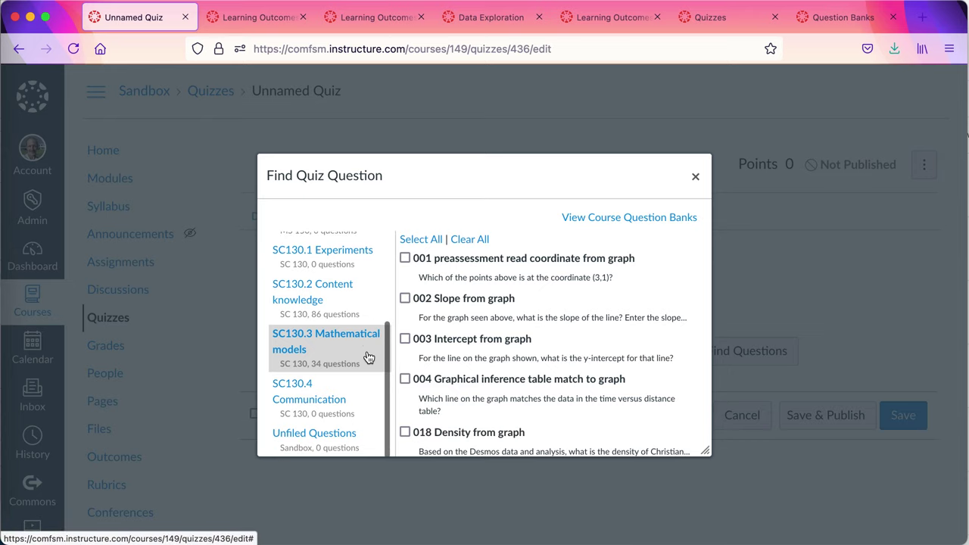
scroll(369, 356, up, 4)
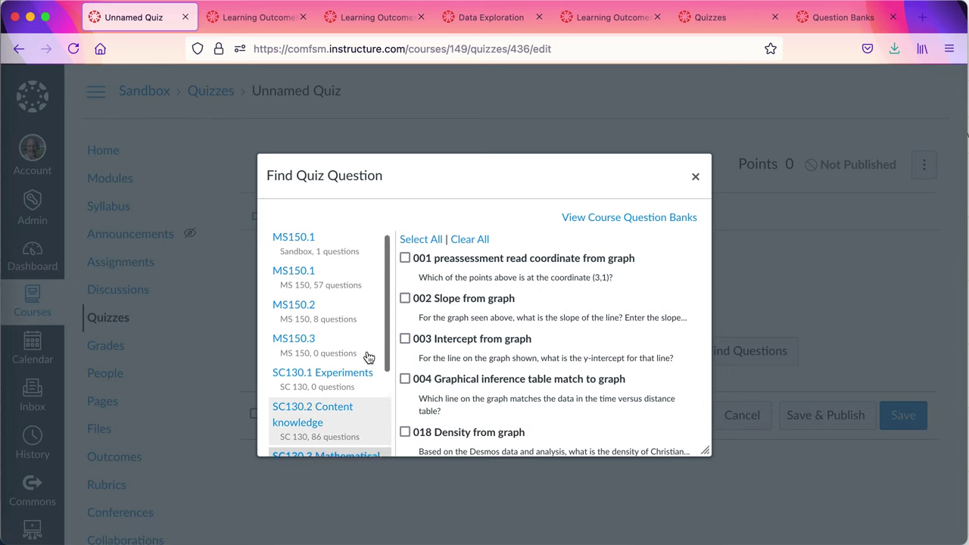
scroll(368, 356, up, 1)
Add the "0111 sample size" question from the Sandbox MS150.1 bank to the quiz without a group, and save the quiz.
click(343, 291)
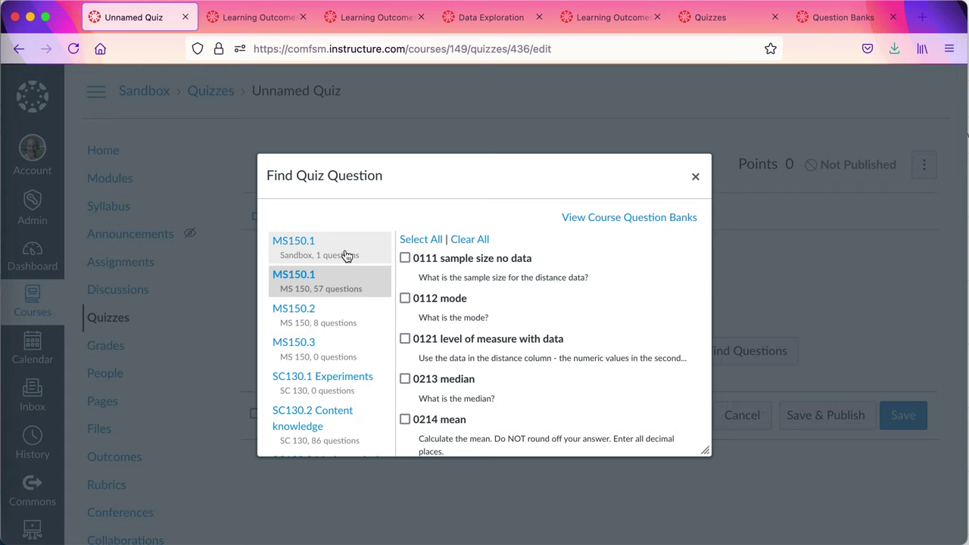
click(345, 256)
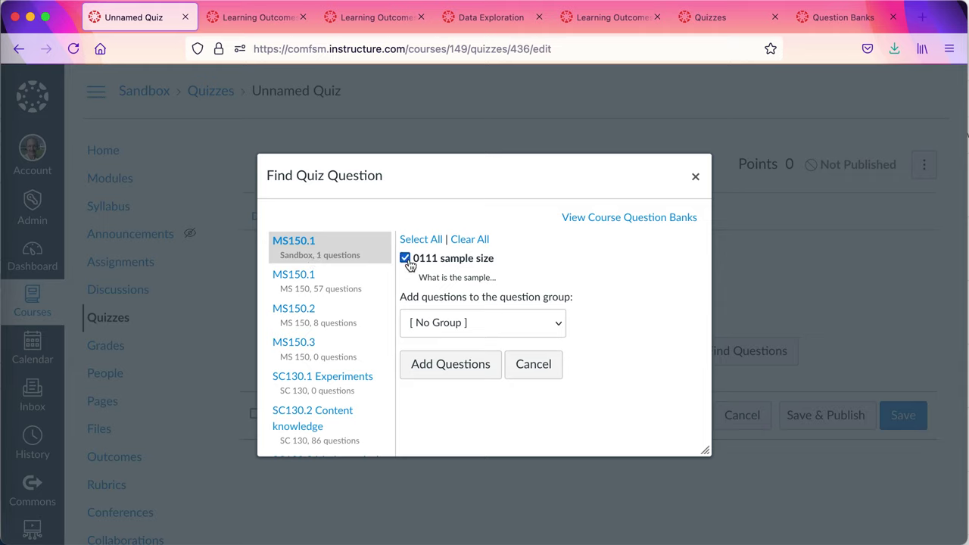
click(462, 371)
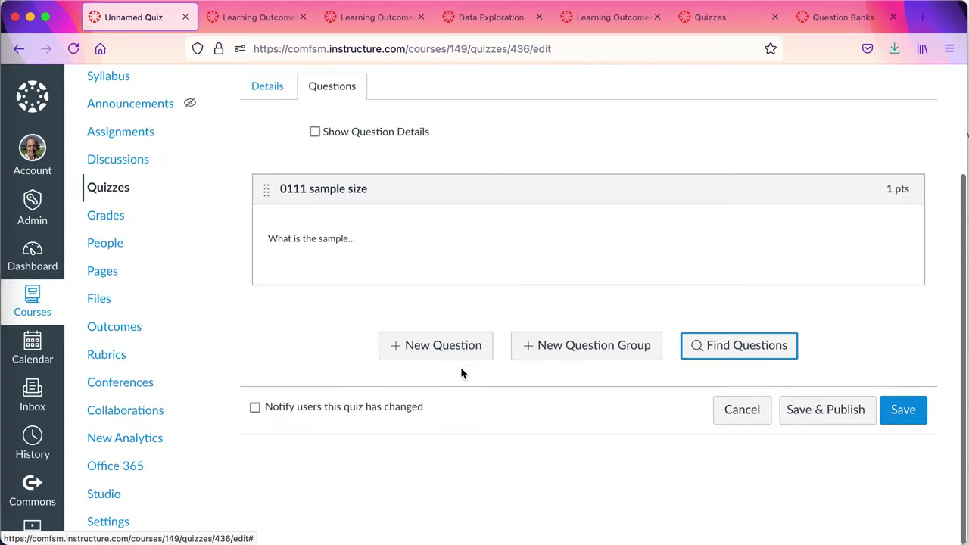
scroll(489, 464, up, 3)
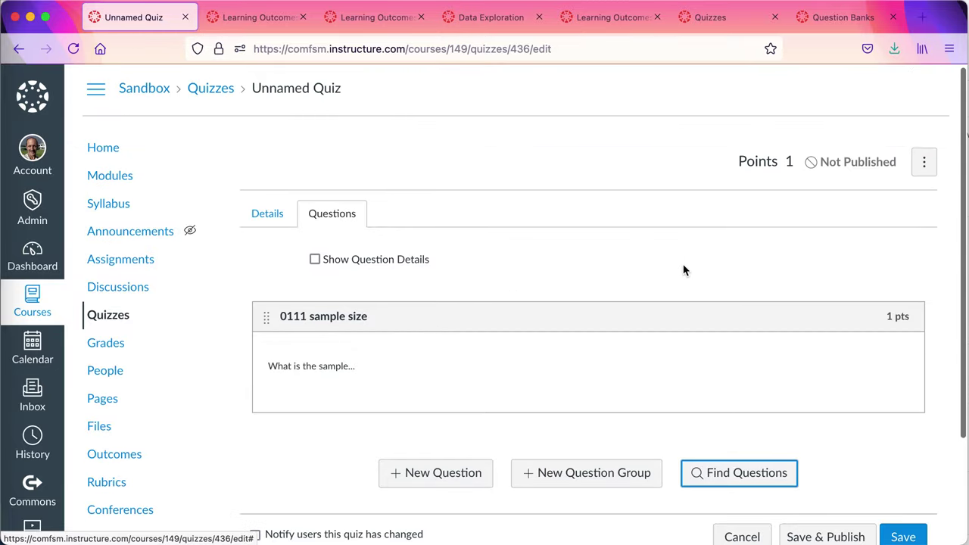
click(907, 533)
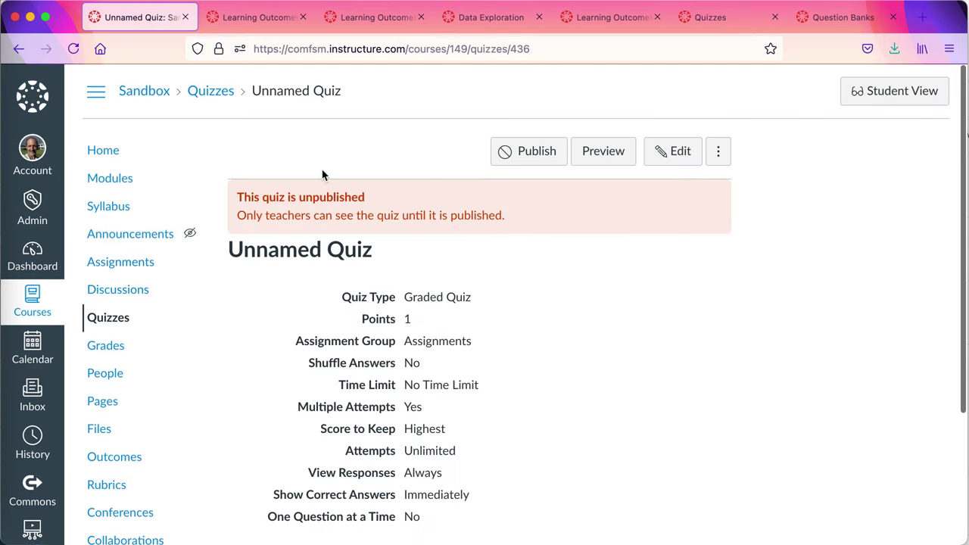
Open the Sandbox course's MS150.1 question bank and review its question and aligned outcome.
click(112, 319)
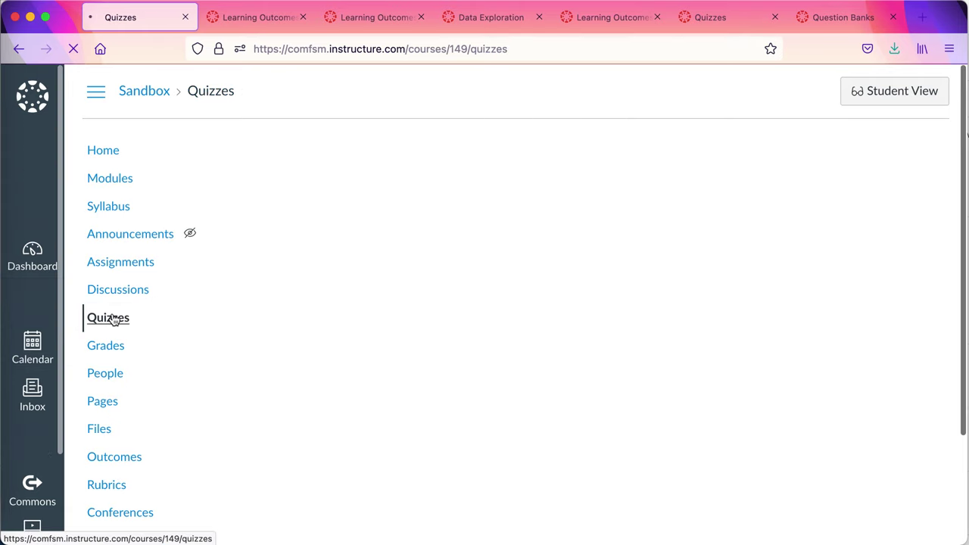
click(940, 165)
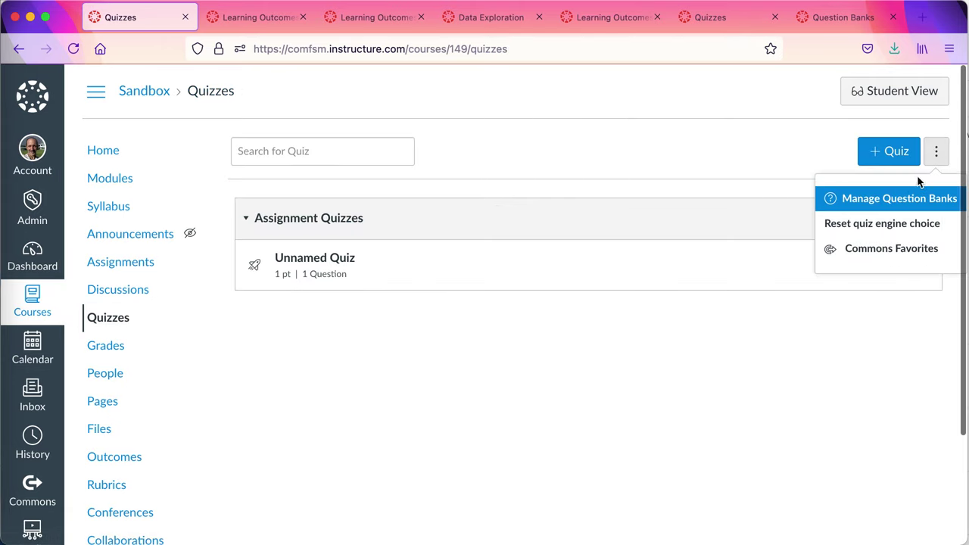
click(902, 195)
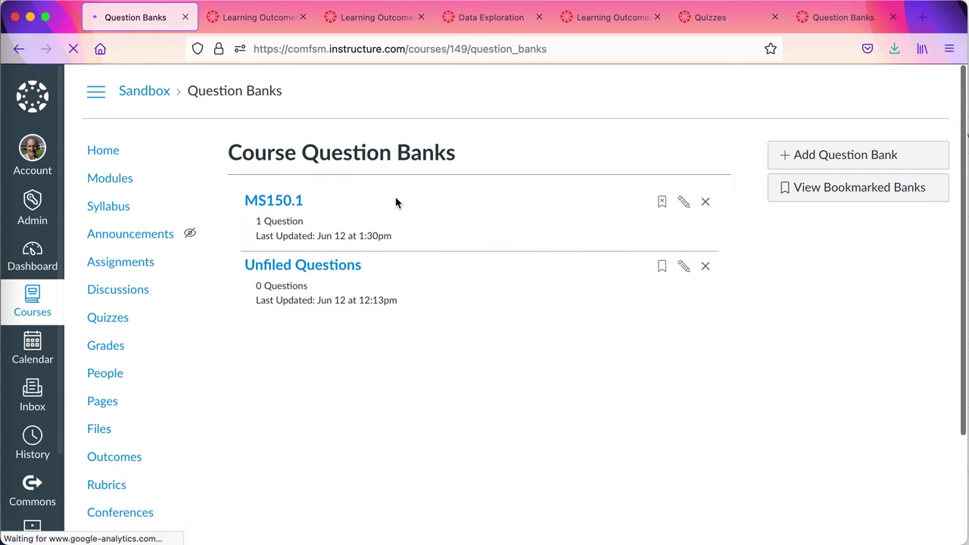
click(276, 208)
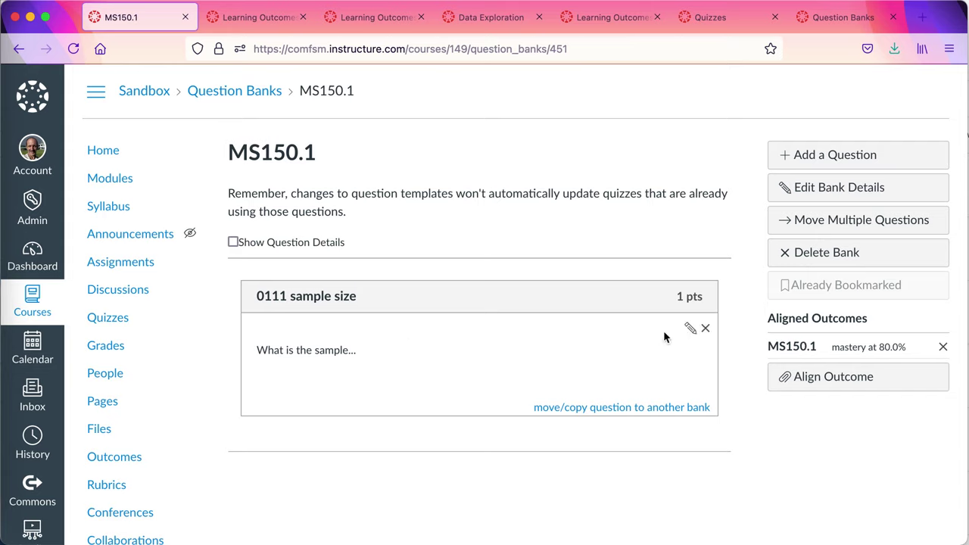
scroll(624, 221, down, 1)
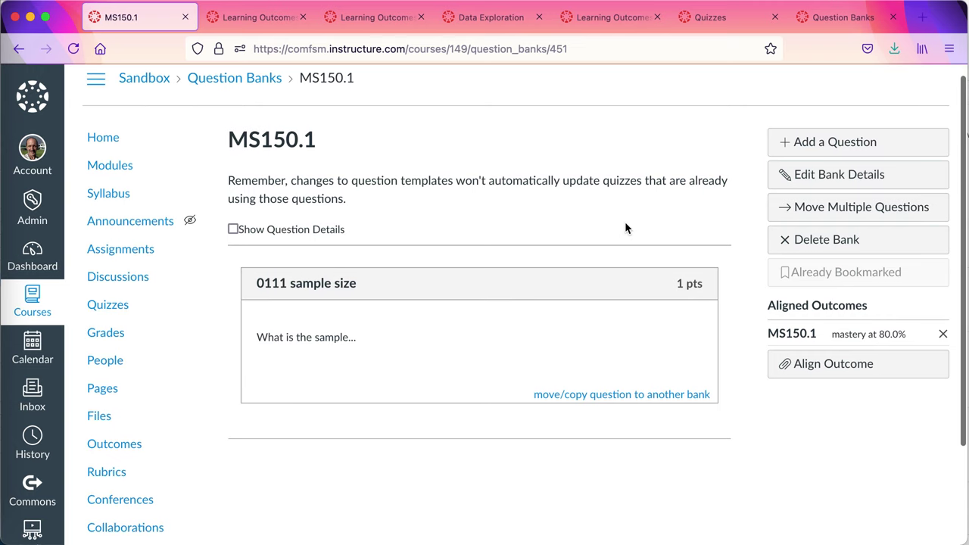
scroll(625, 226, up, 1)
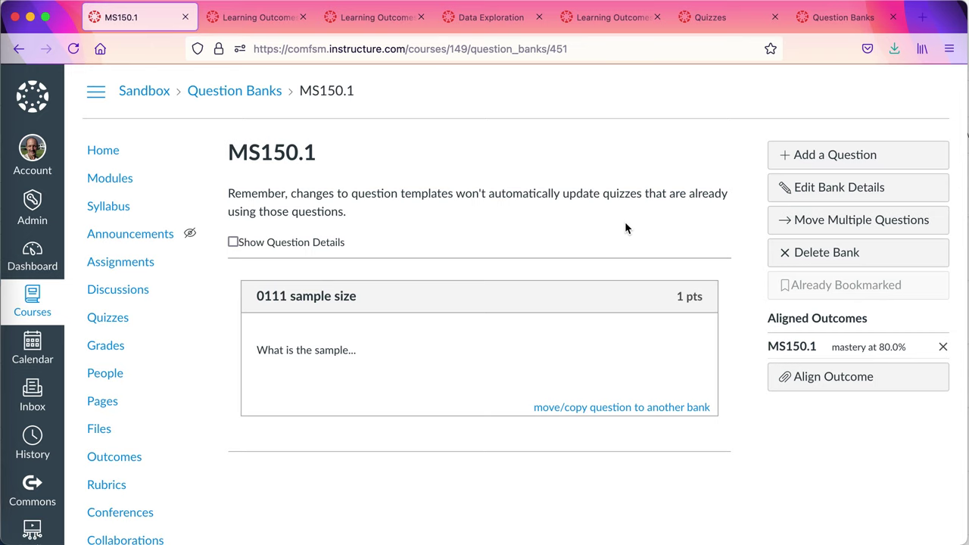
scroll(625, 227, up, 1)
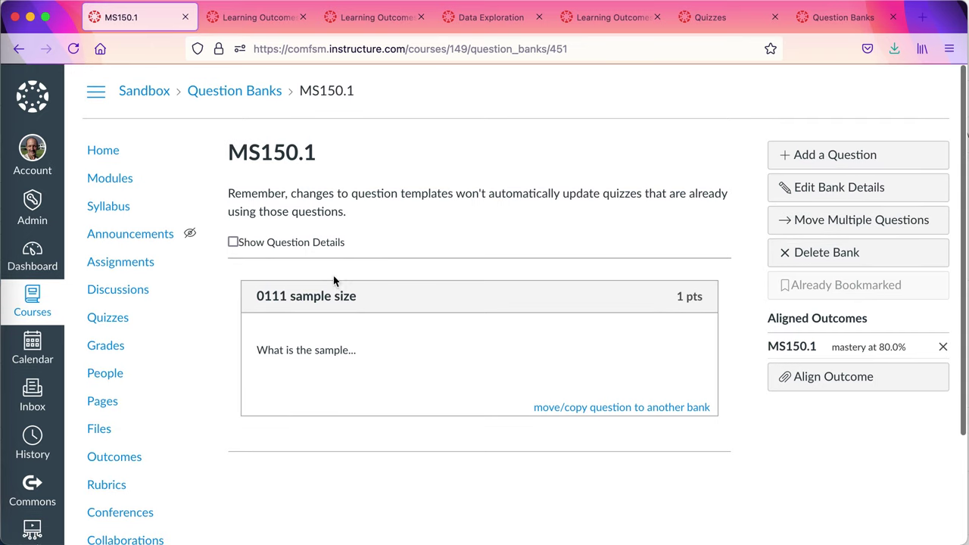
Review the Sandbox course's outcomes and rubrics, and return to its list of question banks.
click(129, 465)
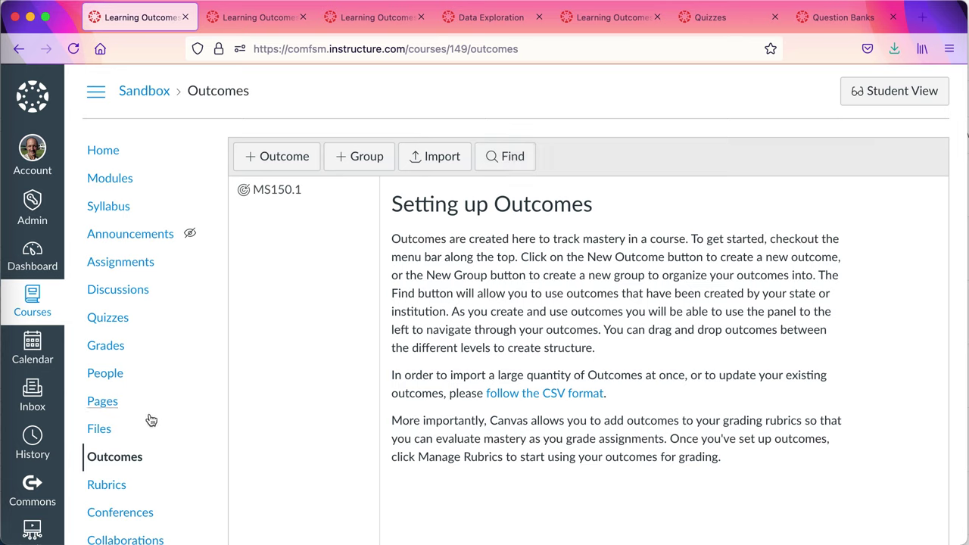
click(114, 488)
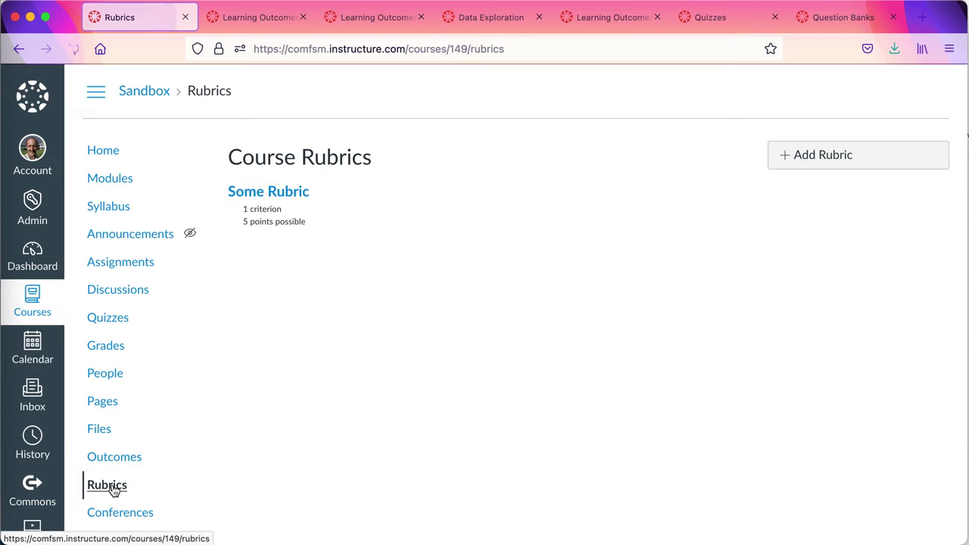
click(121, 320)
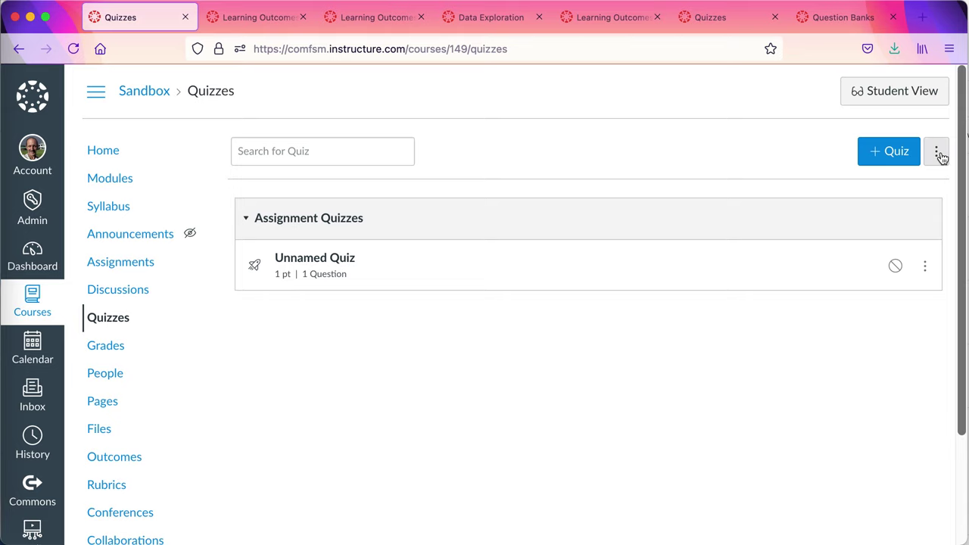
click(939, 155)
click(910, 195)
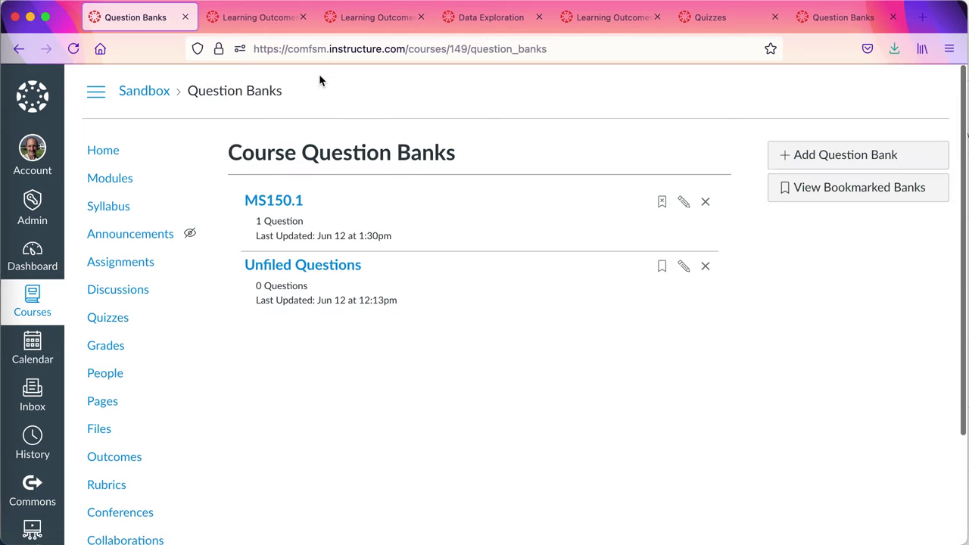
Switch to the MS 150 course, open its MS150.2 question bank, and examine the paired data question and aligned outcome.
click(252, 17)
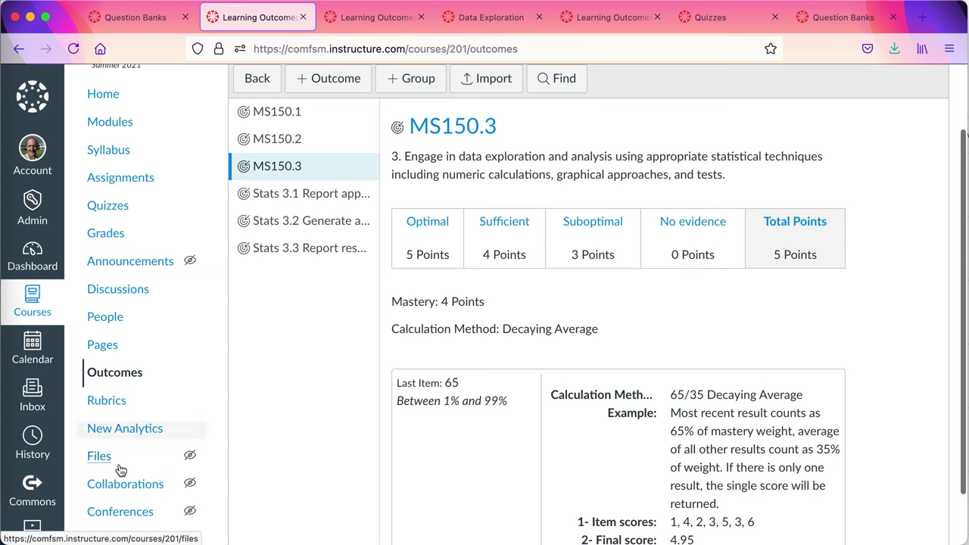
click(115, 206)
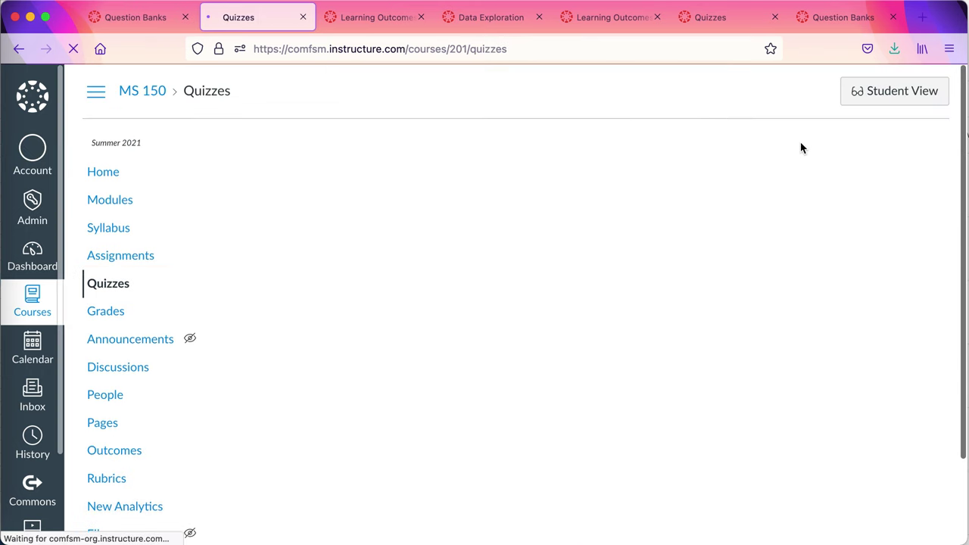
click(935, 150)
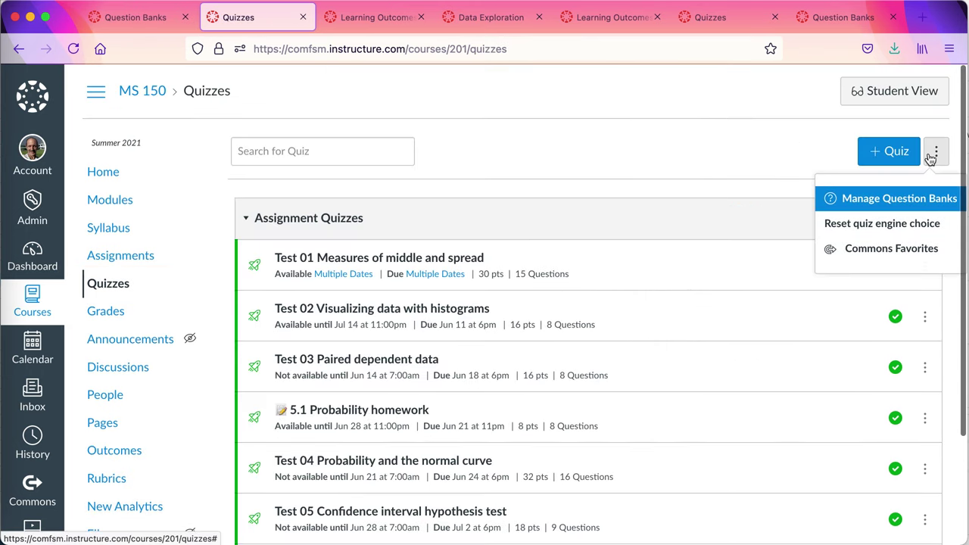
click(913, 198)
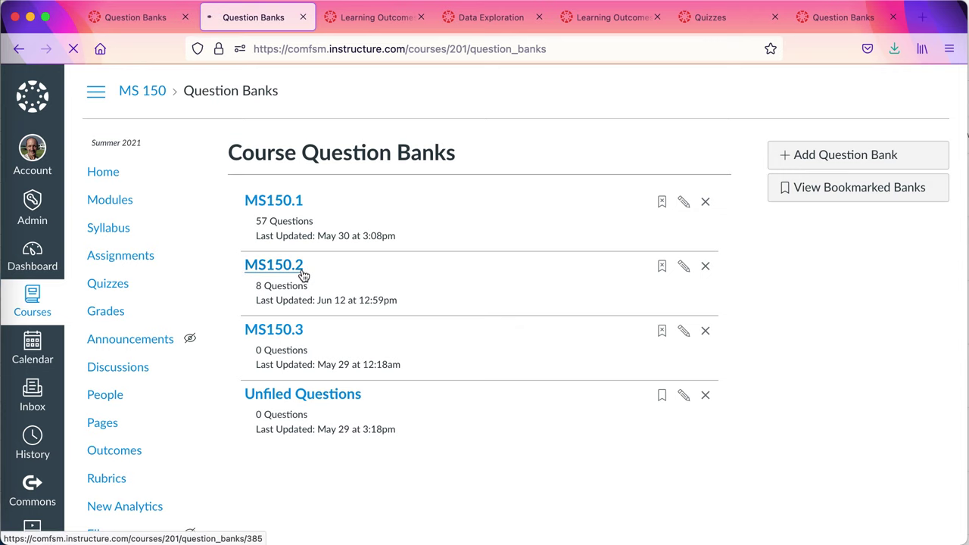
scroll(500, 325, down, 2)
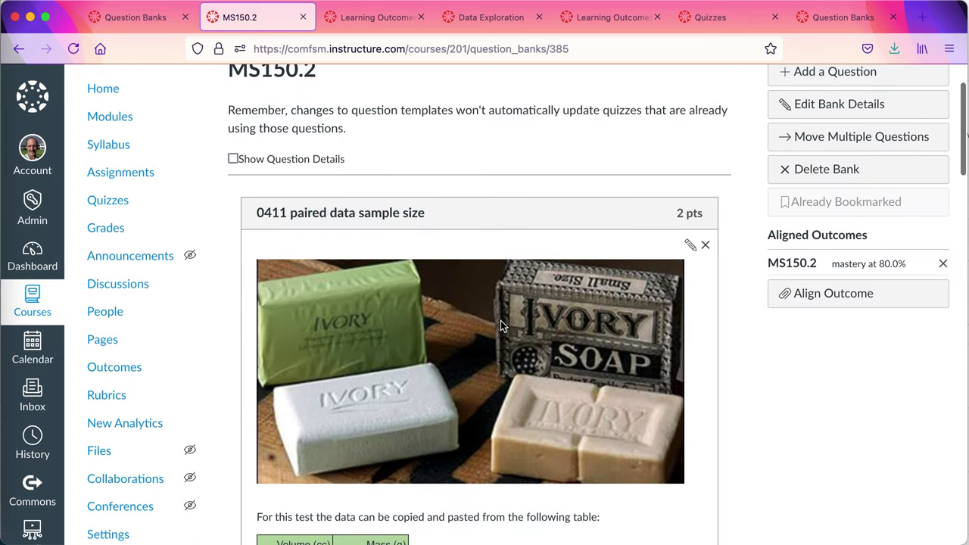
scroll(500, 325, up, 2)
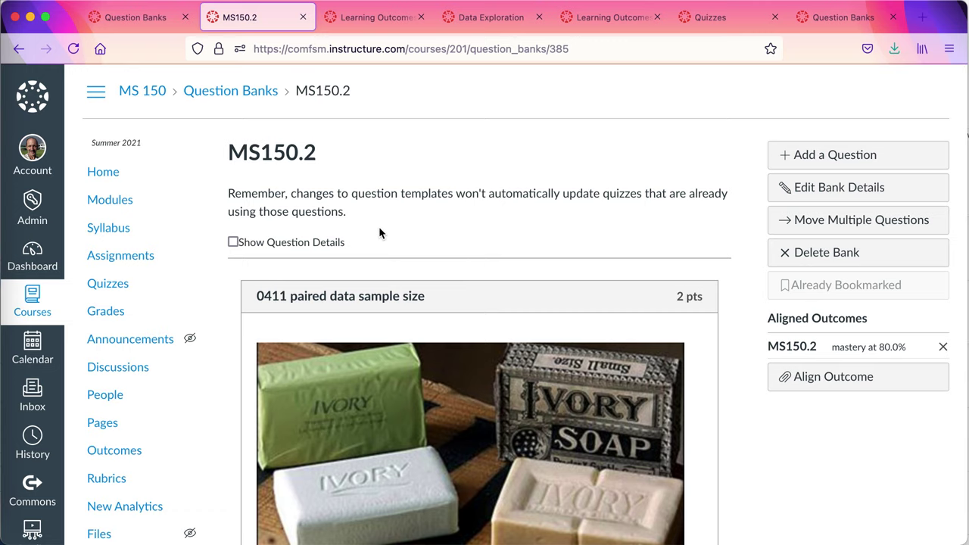
scroll(378, 226, down, 6)
scroll(378, 226, up, 4)
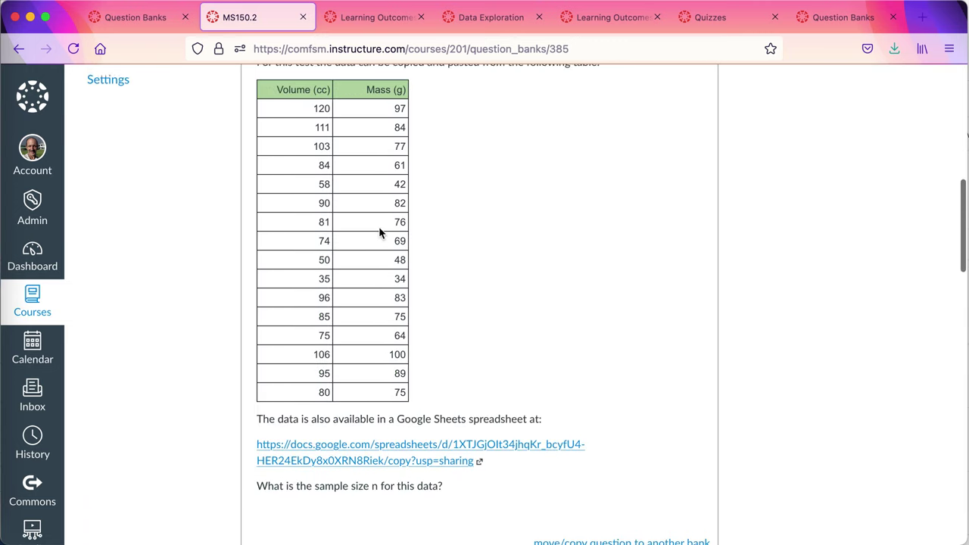
scroll(378, 226, up, 3)
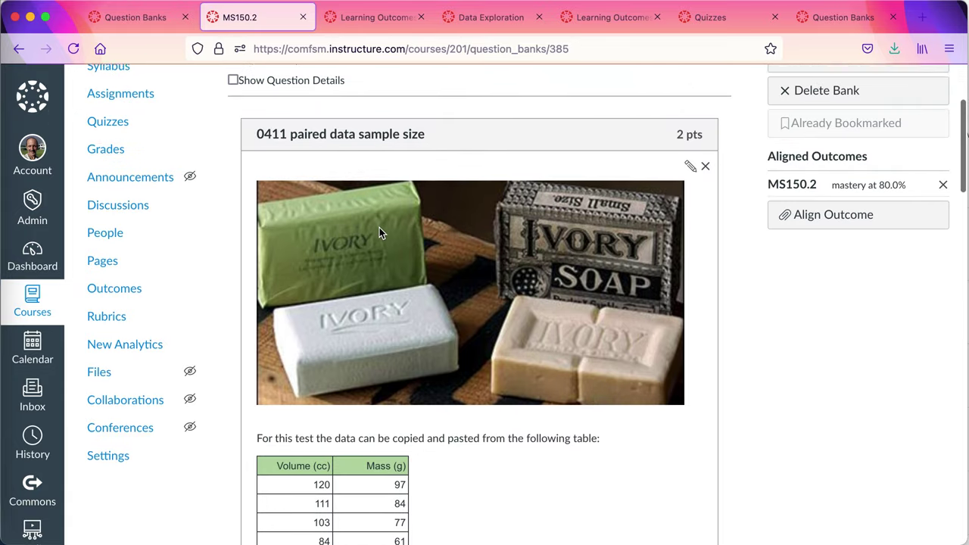
scroll(379, 228, up, 1)
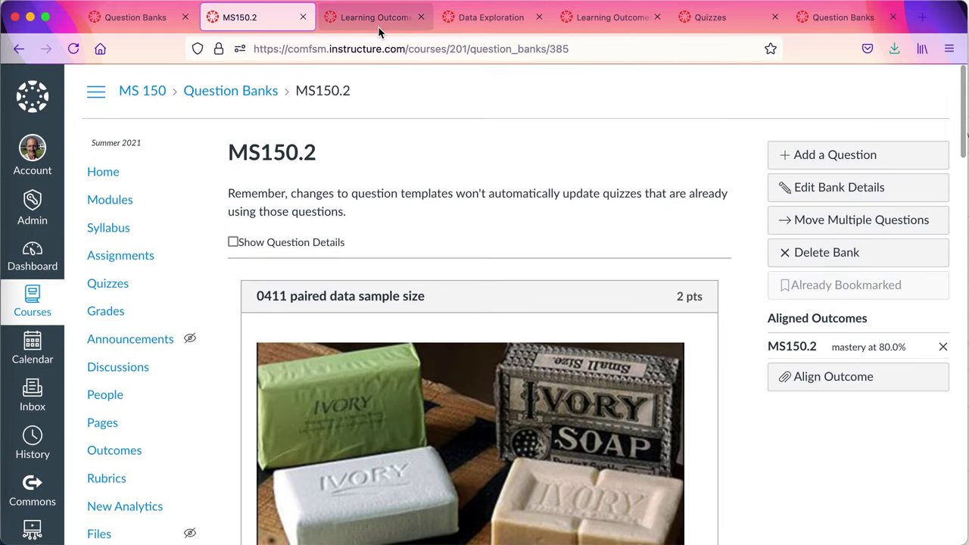
In the SC 130 course's outcomes, browse the College of Micronesia account standards with Find Outcomes, and close the finder without importing.
click(371, 16)
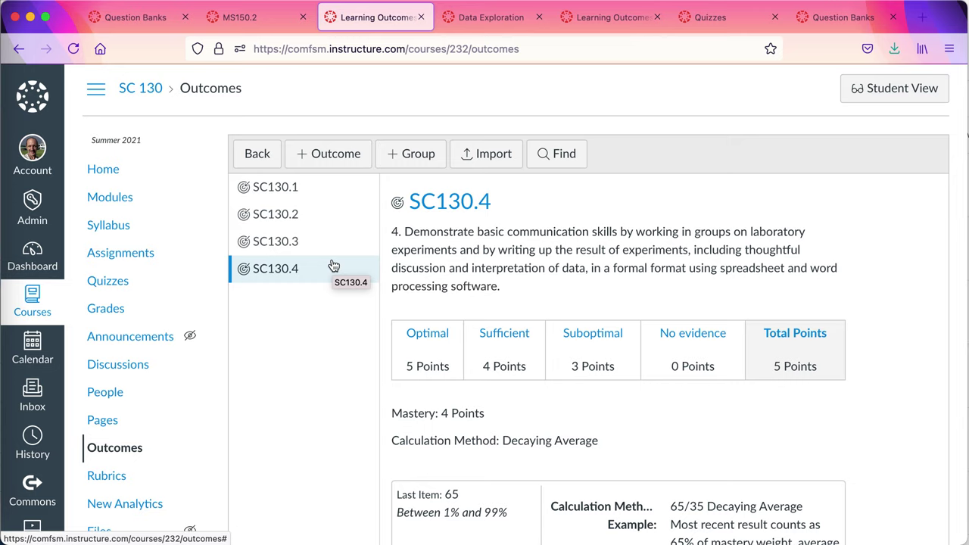
scroll(333, 265, down, 1)
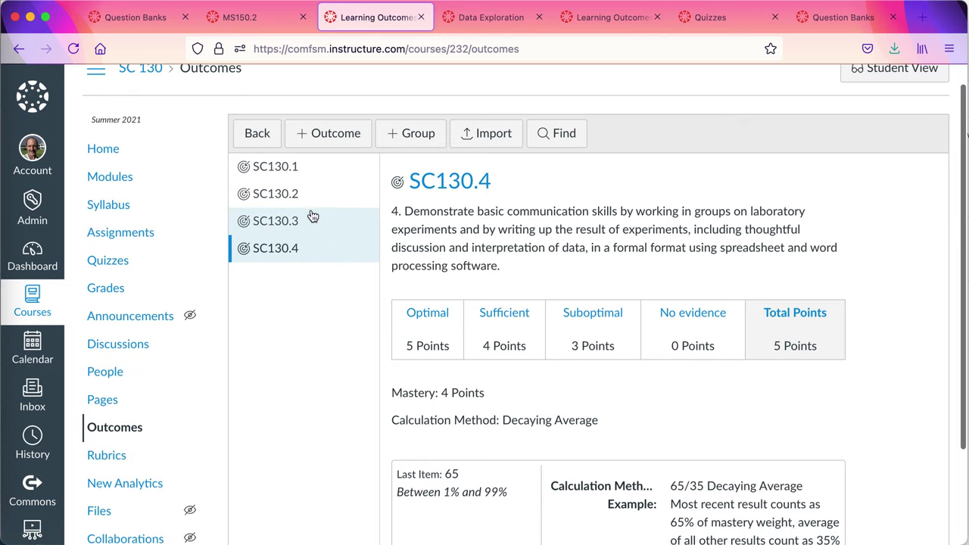
click(537, 143)
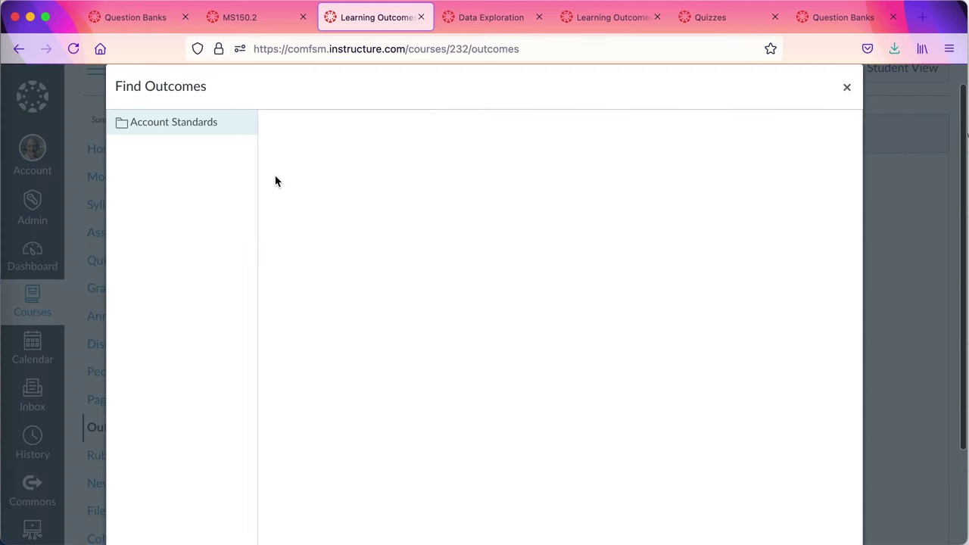
click(205, 126)
click(345, 155)
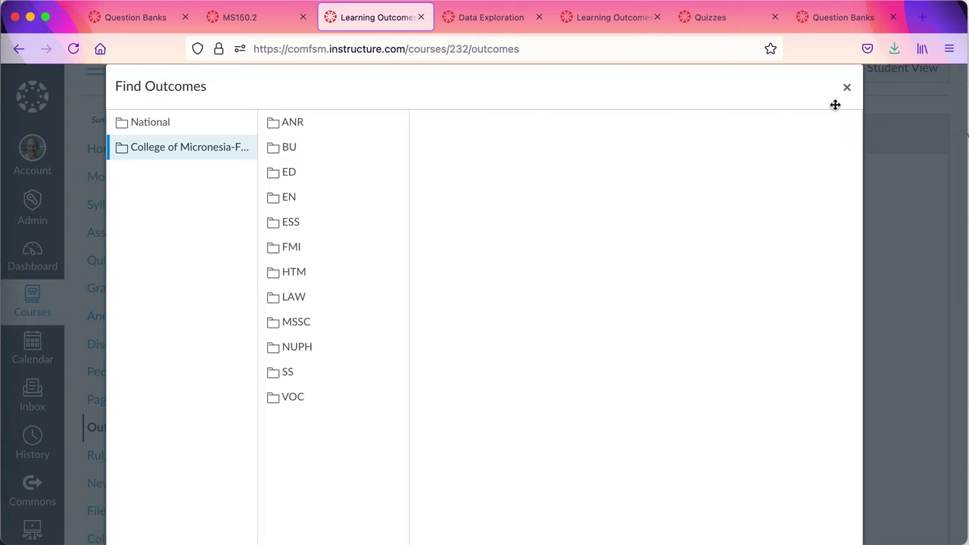
click(846, 88)
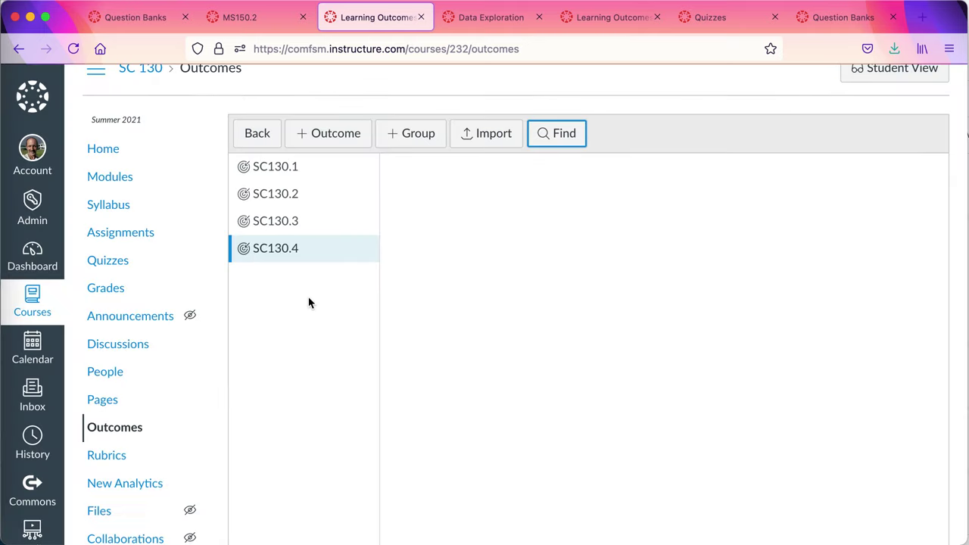
Switch to the MS 150 course's Data Exploration rubric and review its outcome-based criteria and ratings.
click(480, 17)
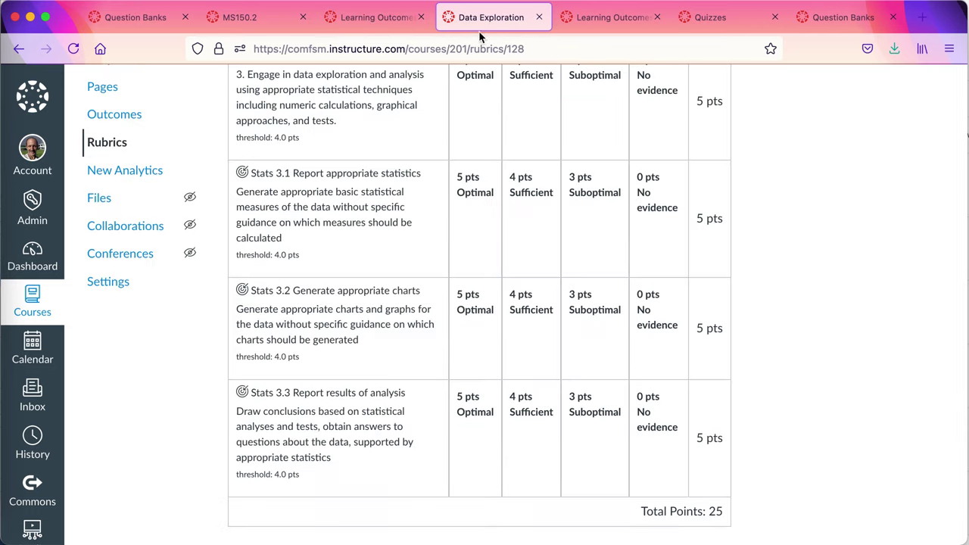
scroll(443, 177, up, 5)
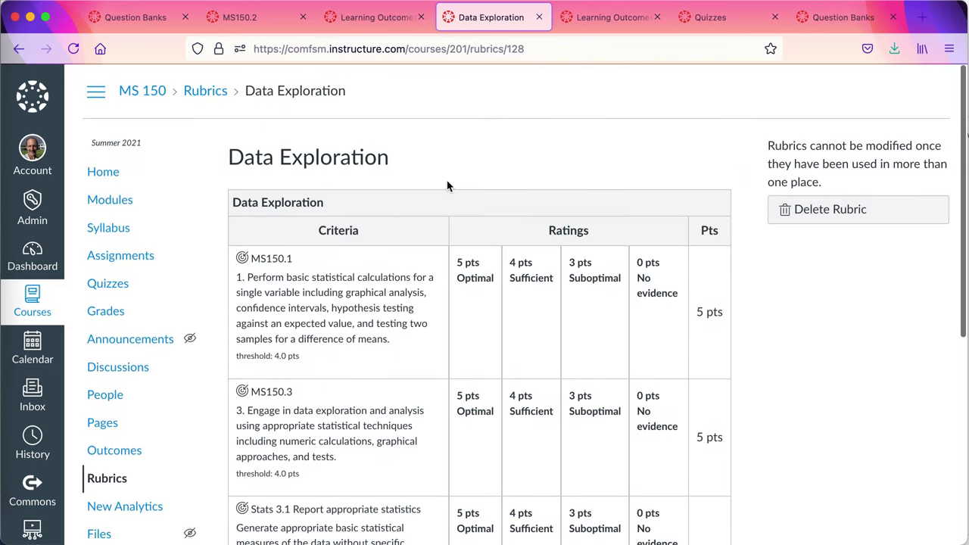
scroll(445, 182, down, 5)
scroll(317, 414, down, 2)
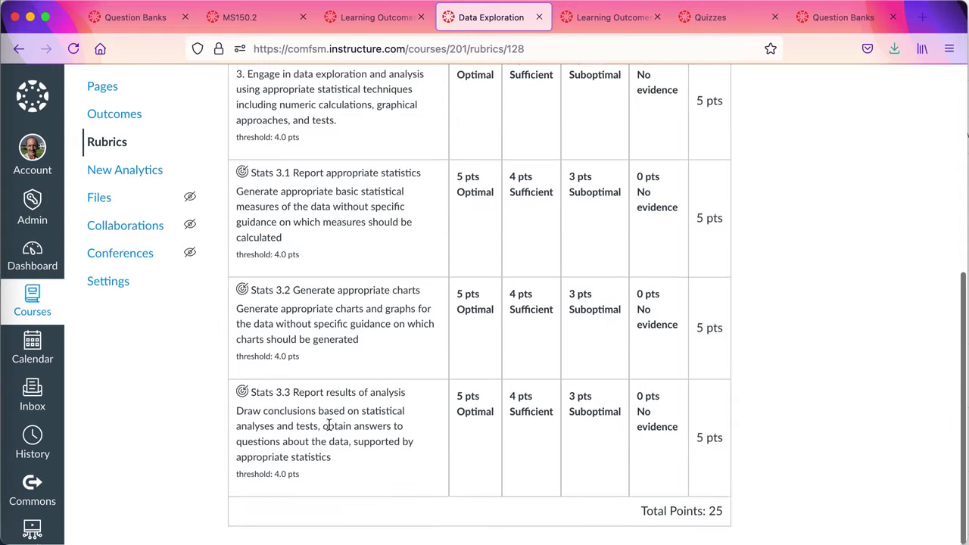
Open the Physci lab report rubric in the SC 130 course and examine its criteria through the SC130.1 outcome row.
click(610, 19)
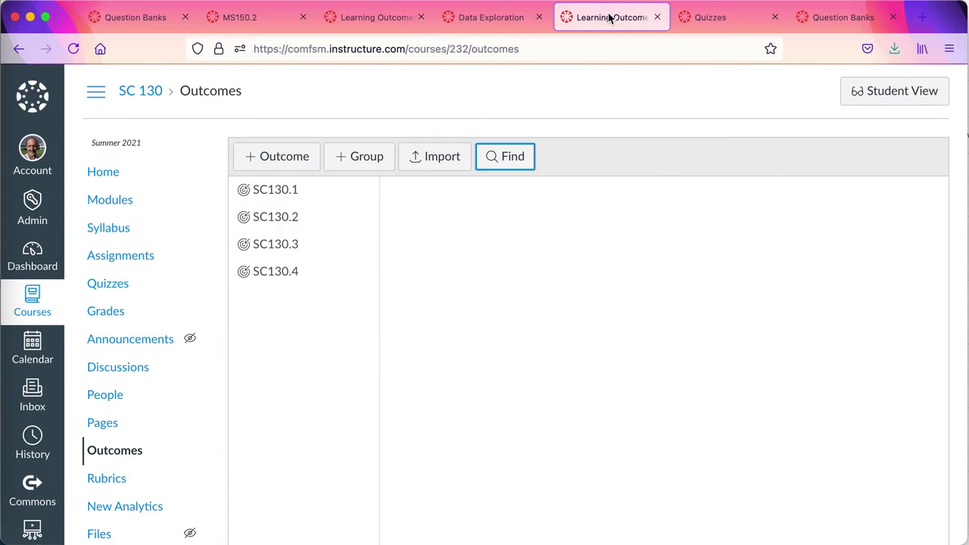
click(107, 478)
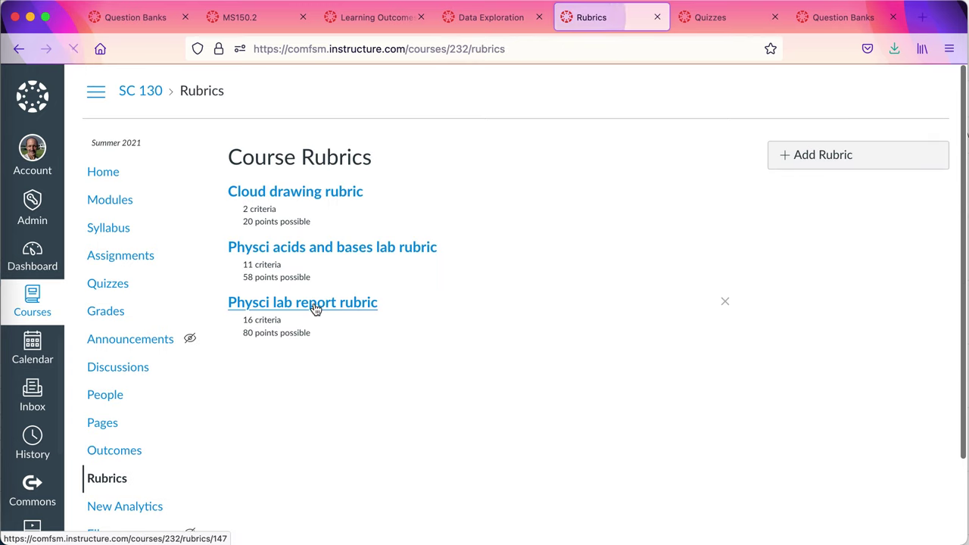
click(315, 302)
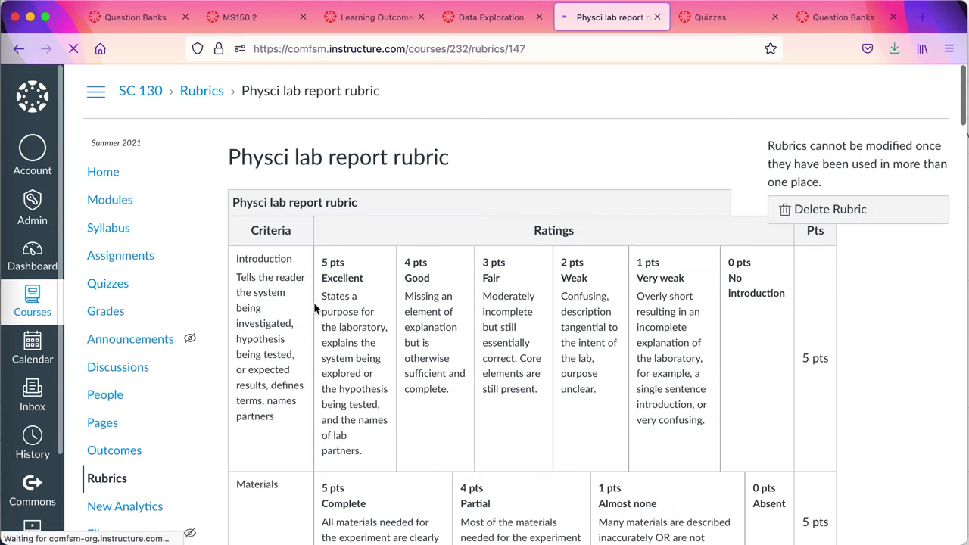
scroll(315, 308, down, 5)
scroll(316, 307, down, 9)
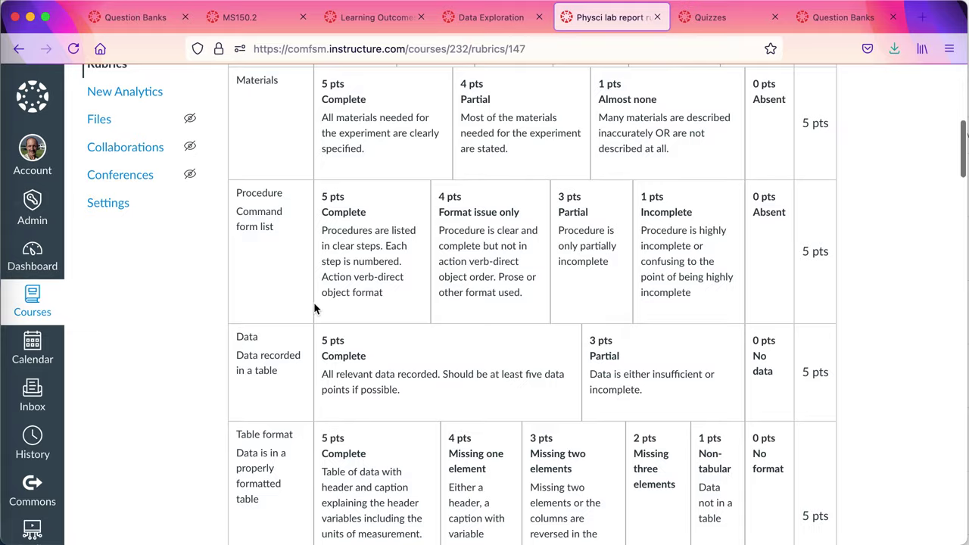
scroll(316, 307, down, 8)
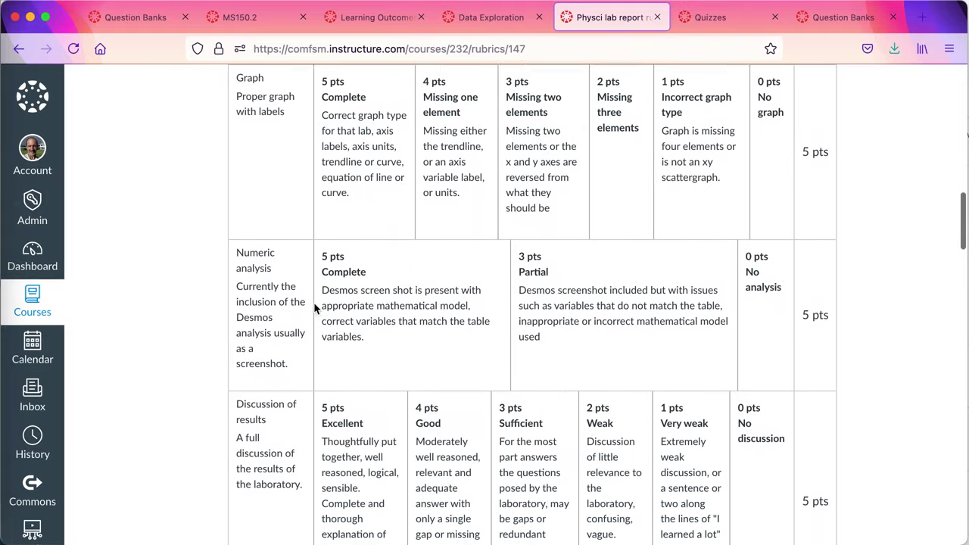
scroll(315, 307, down, 8)
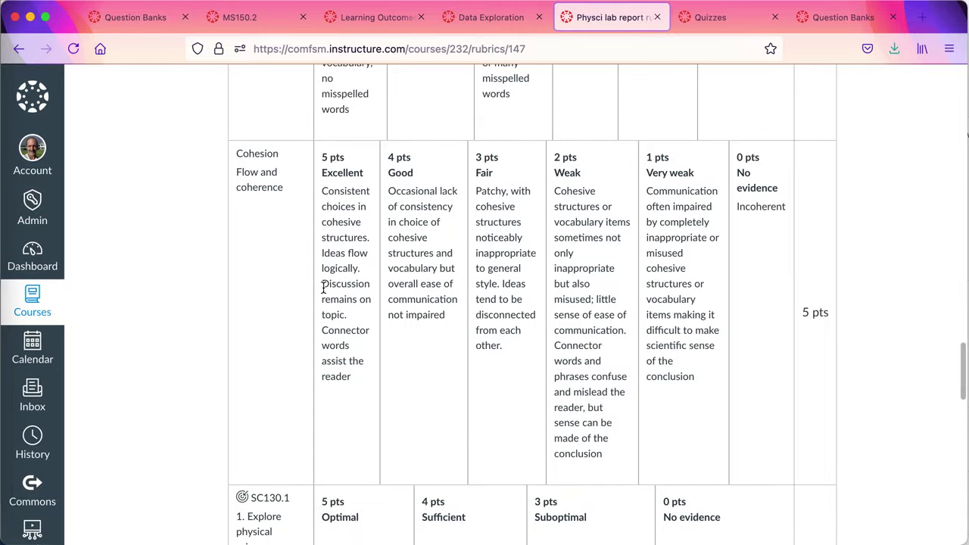
scroll(323, 287, down, 1)
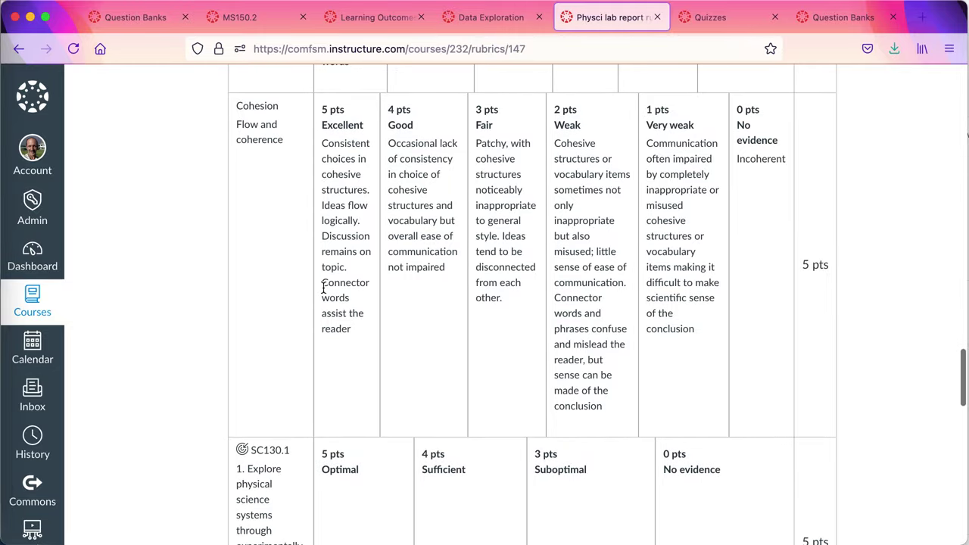
Review the Physci lab report rubric's criteria and ratings from Vocabulary back up to Introduction.
scroll(323, 288, up, 8)
scroll(323, 288, up, 8)
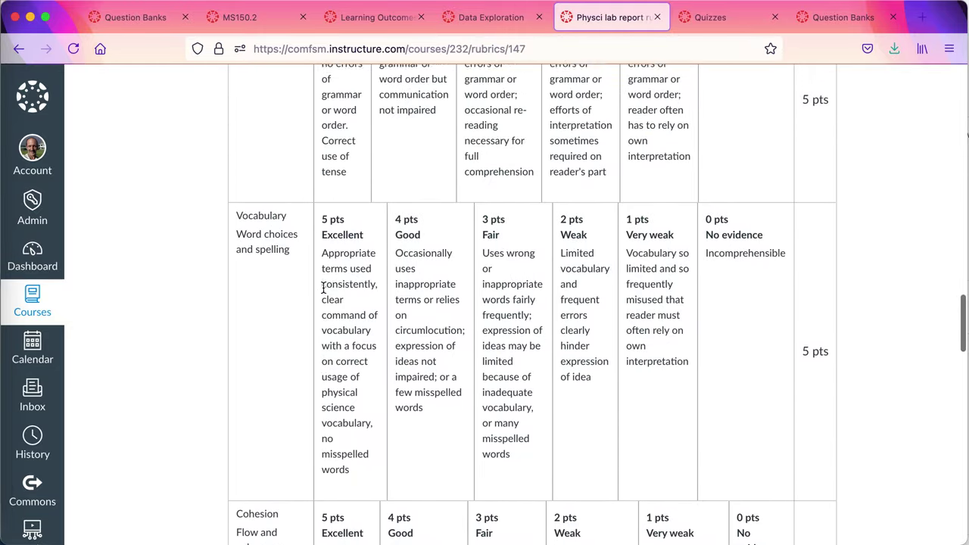
scroll(297, 231, up, 5)
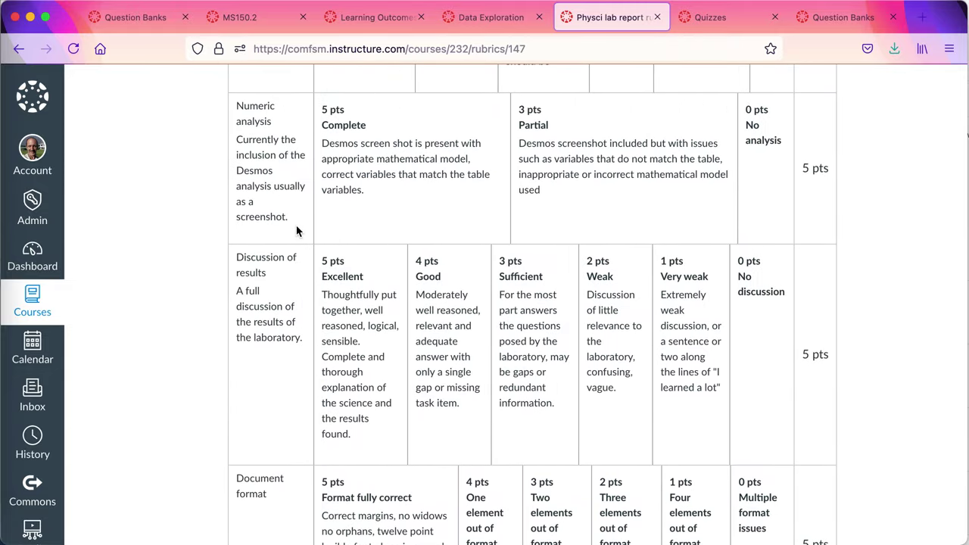
scroll(297, 231, up, 3)
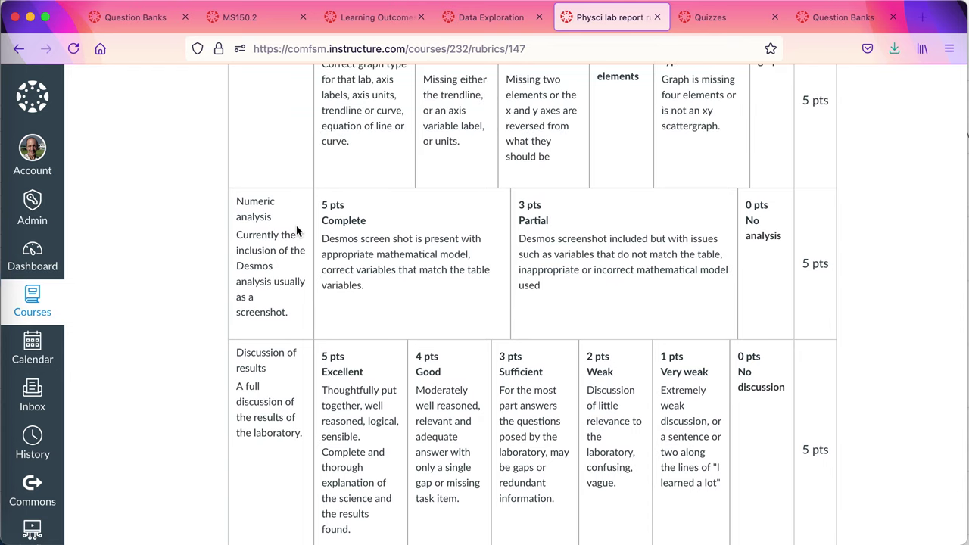
scroll(297, 231, up, 15)
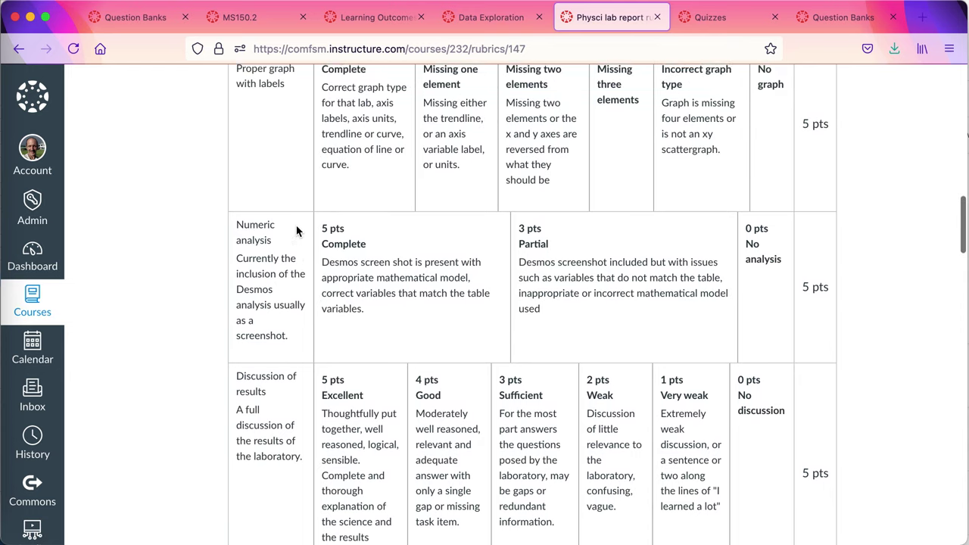
scroll(296, 231, up, 3)
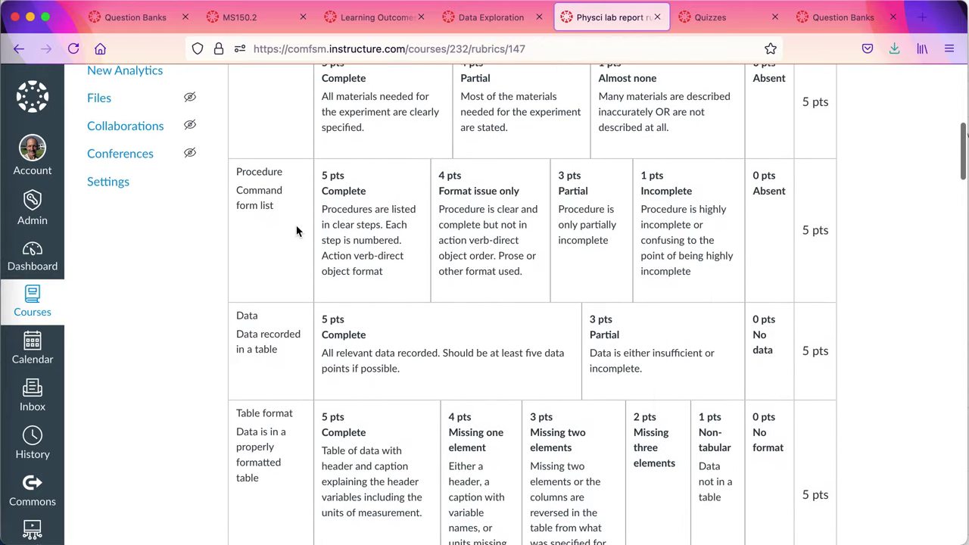
scroll(297, 231, up, 3)
scroll(297, 230, up, 5)
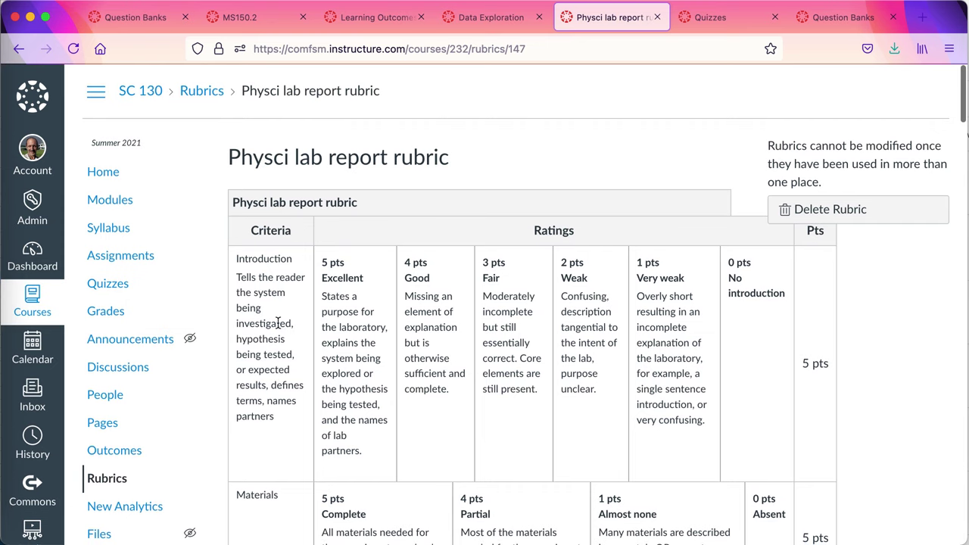
scroll(277, 334, down, 1)
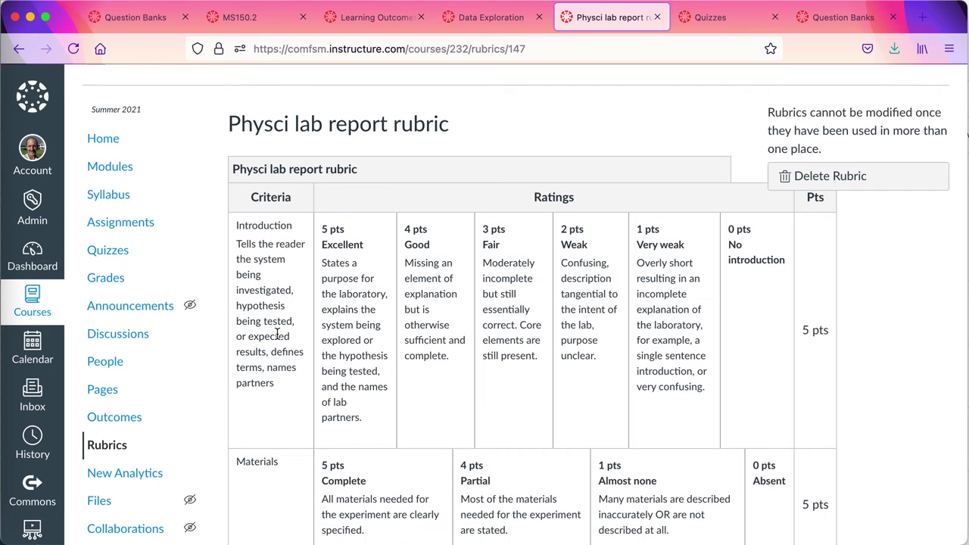